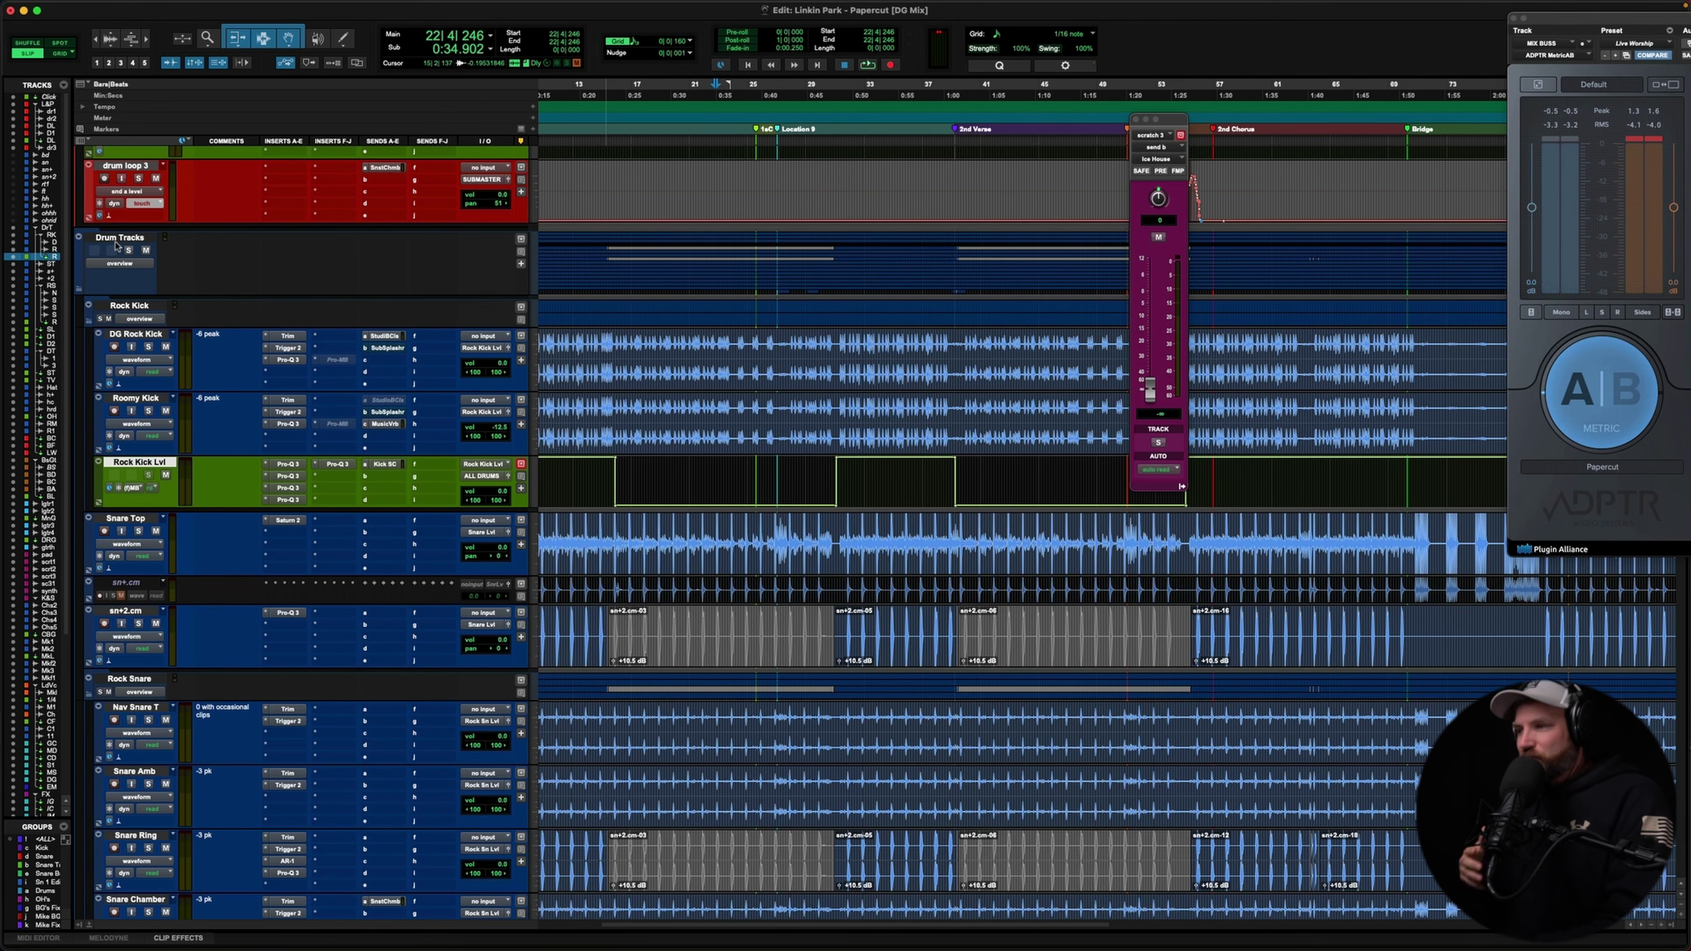
# Play the full mix from bar 22, and again from just before the Rock Kick Lvl automation change in the first chorus.
pyautogui.press('space')
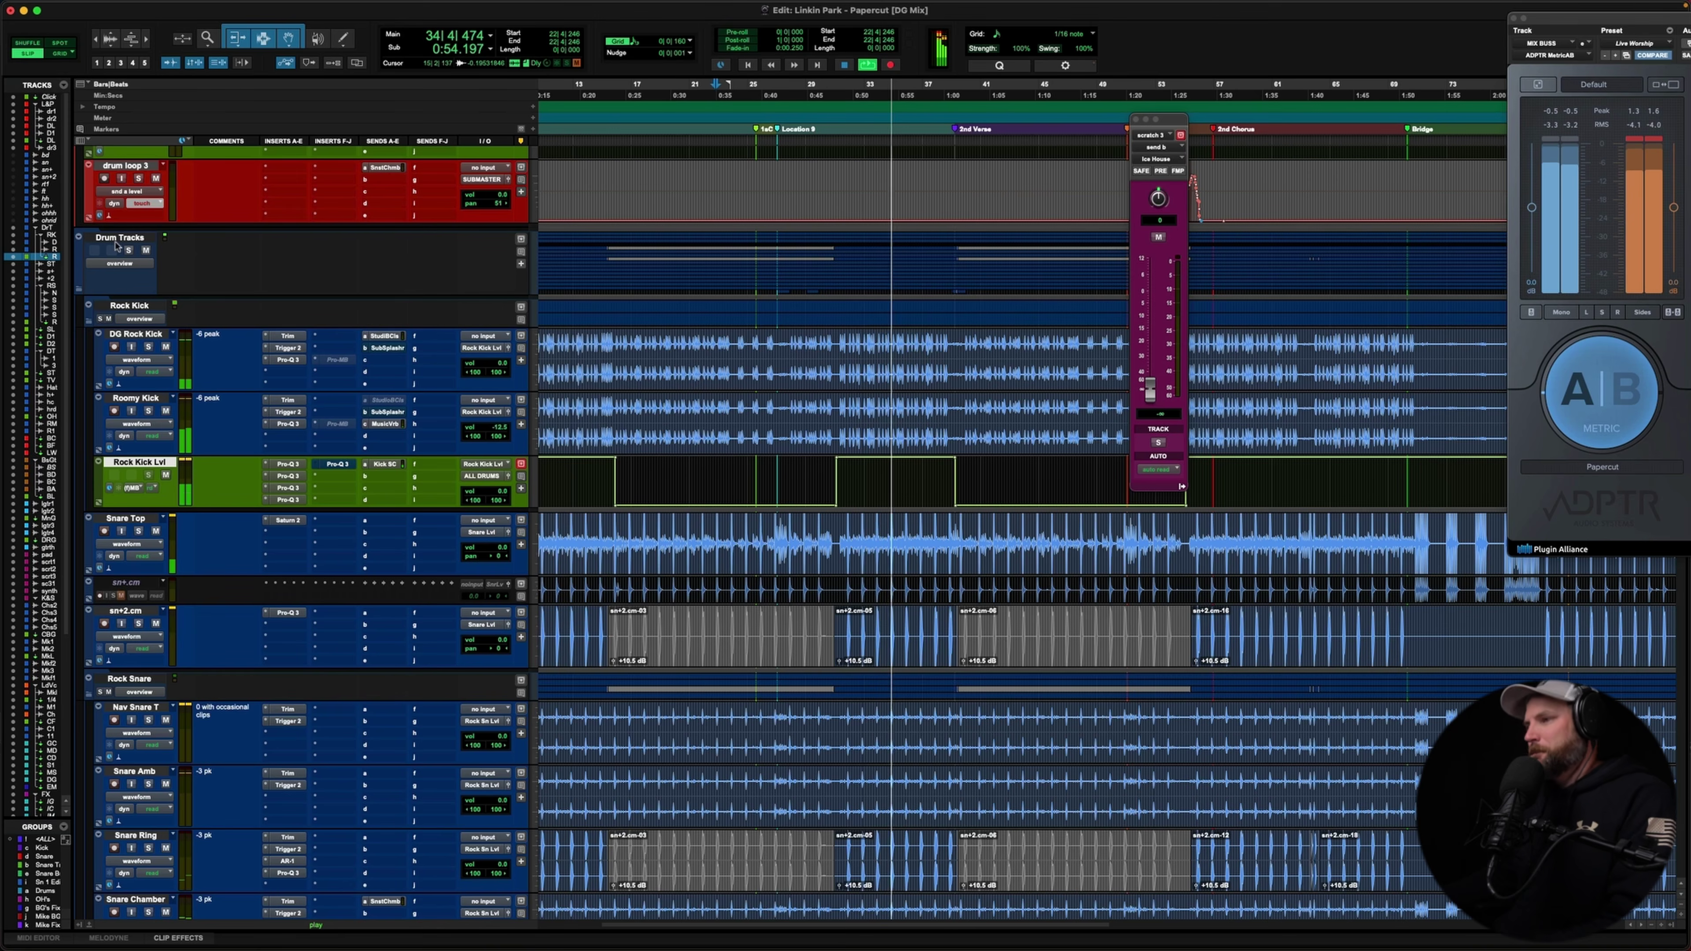
pyautogui.press('space')
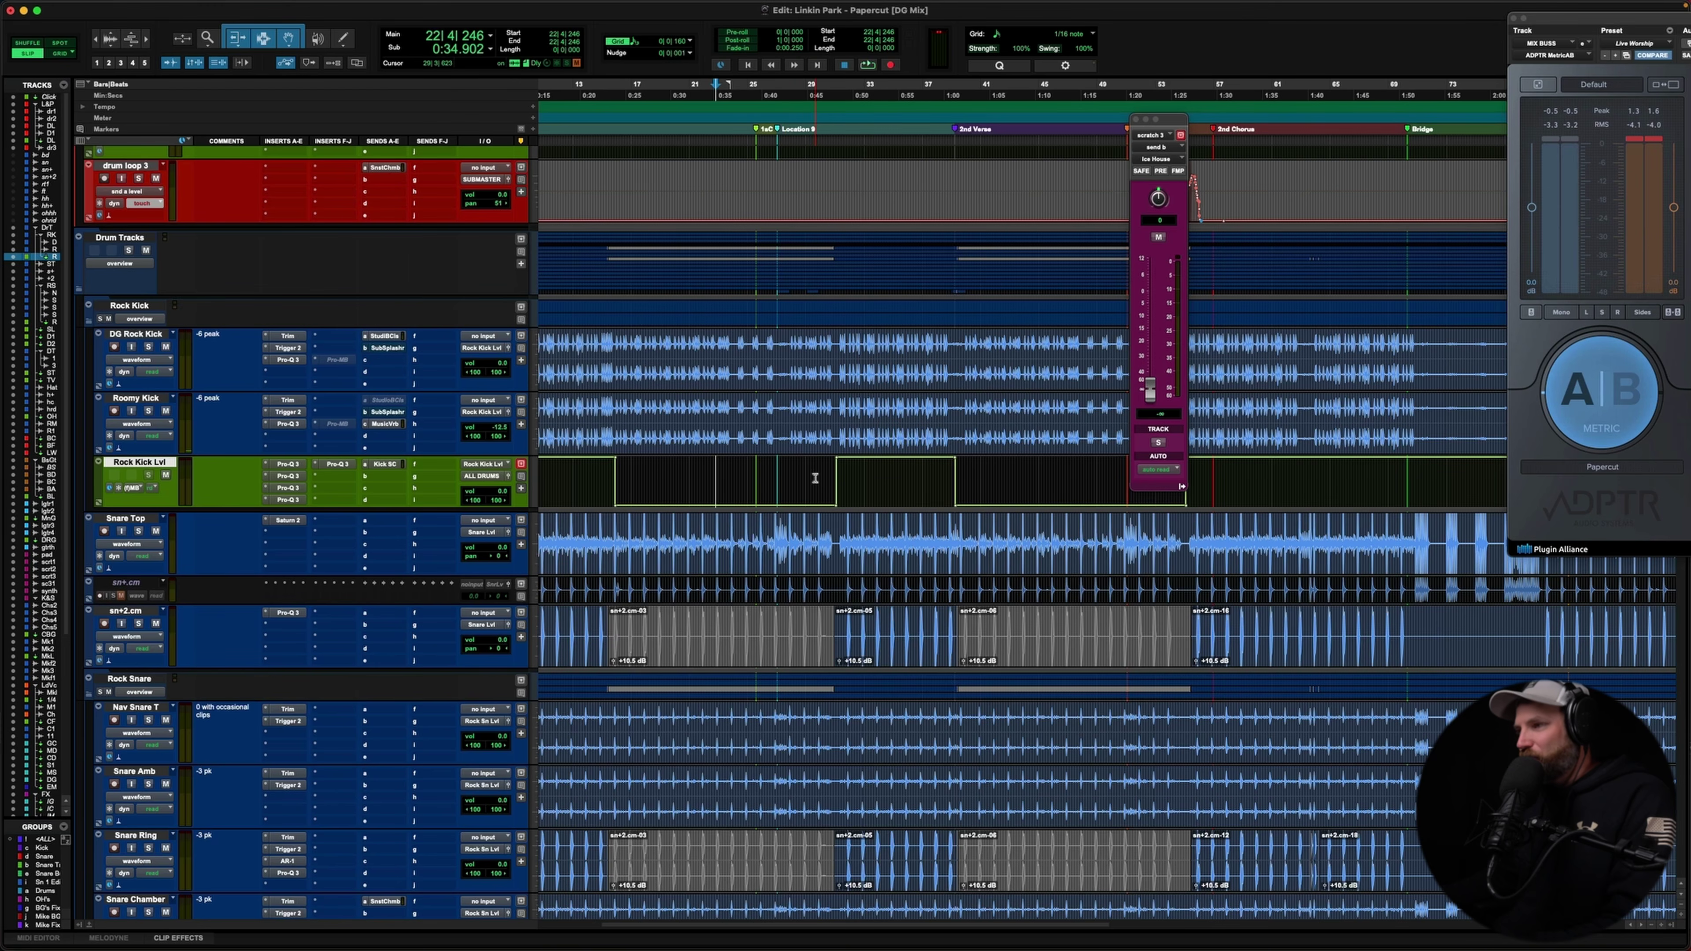
pyautogui.press('space')
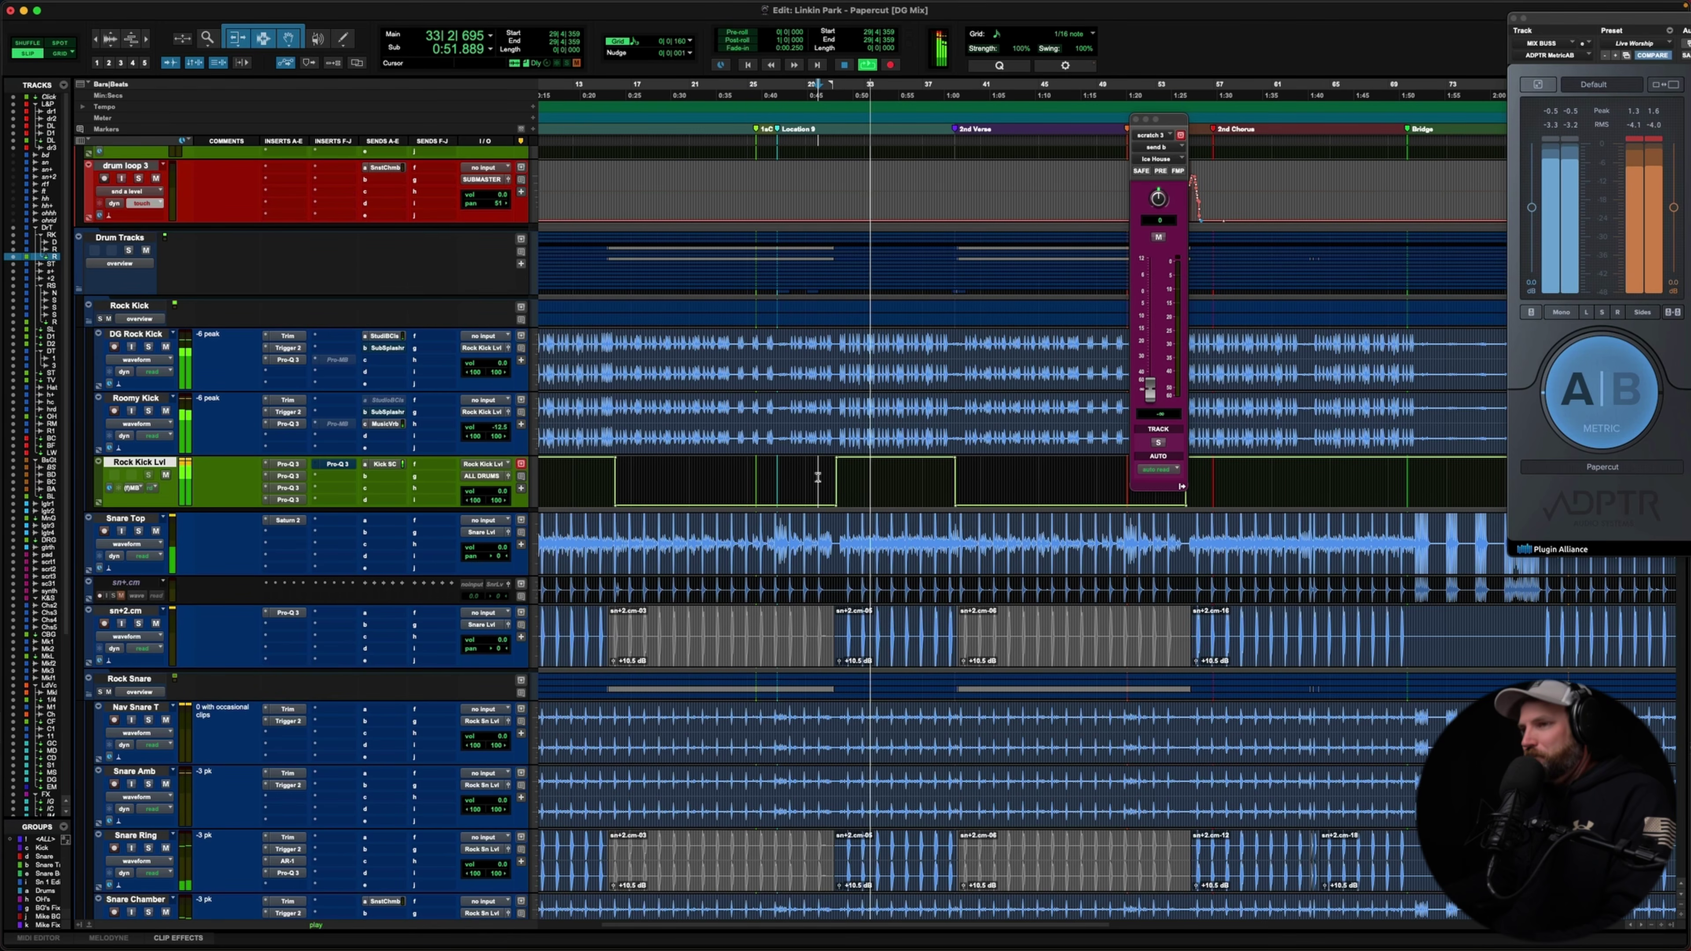
pyautogui.press('space')
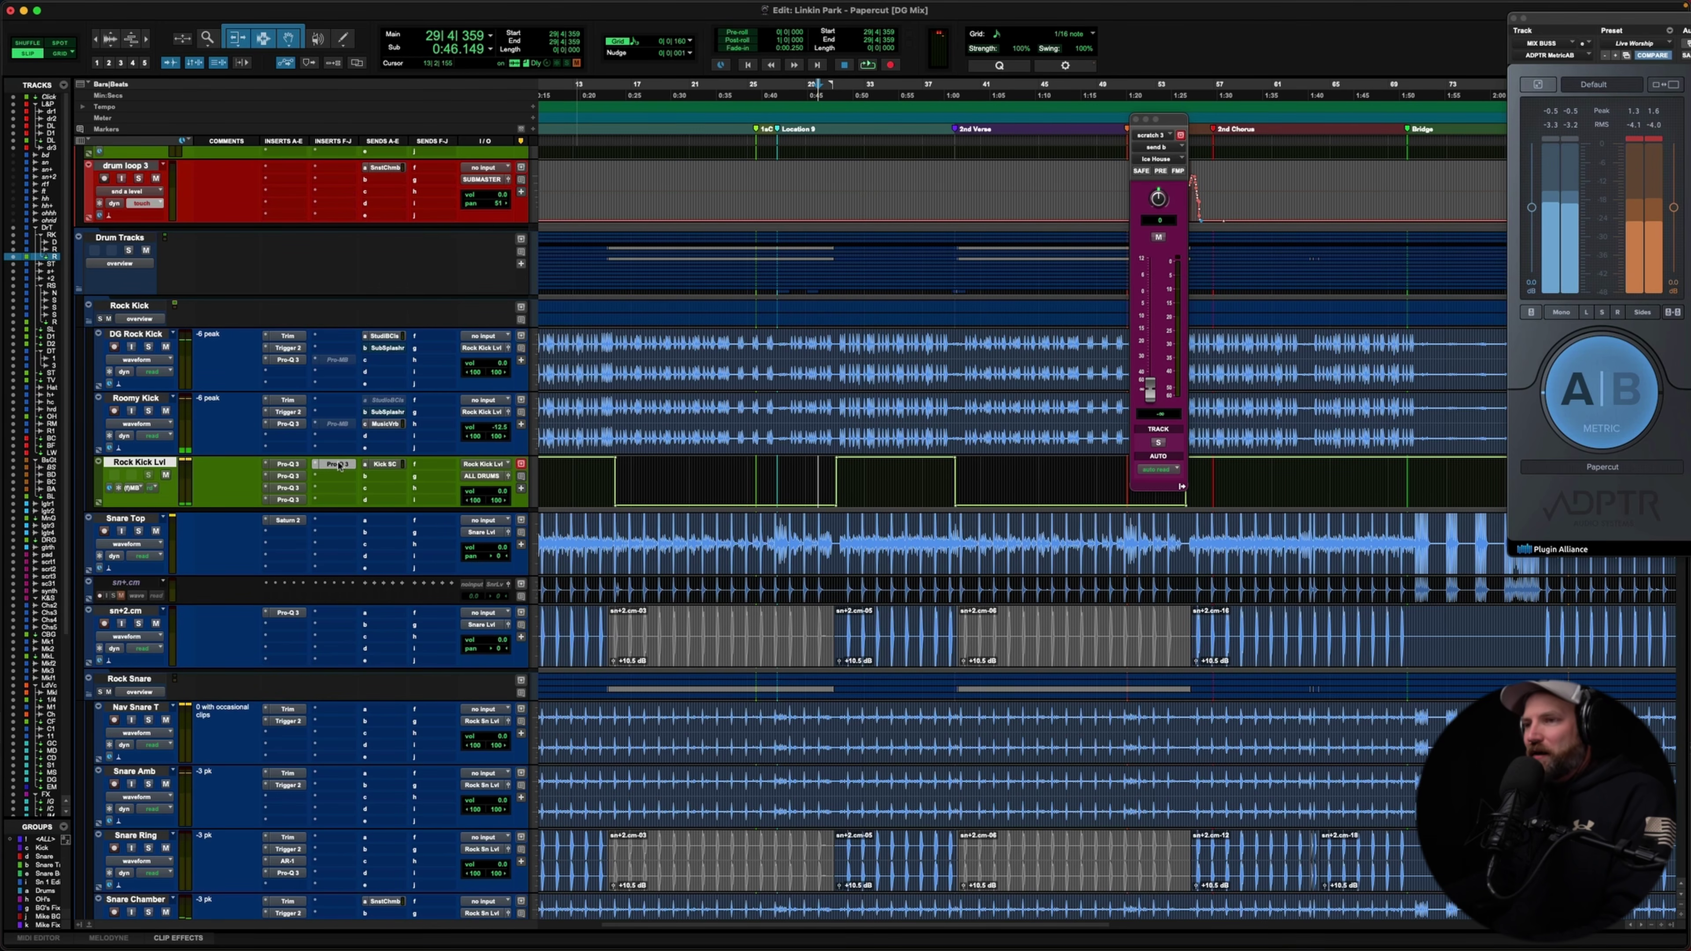
# Open the Pro-Q 3 in the F-J inserts of Rock Kick Lvl, inspect its EQ bands, and place it clear of the kick tracks.
pyautogui.click(338, 464)
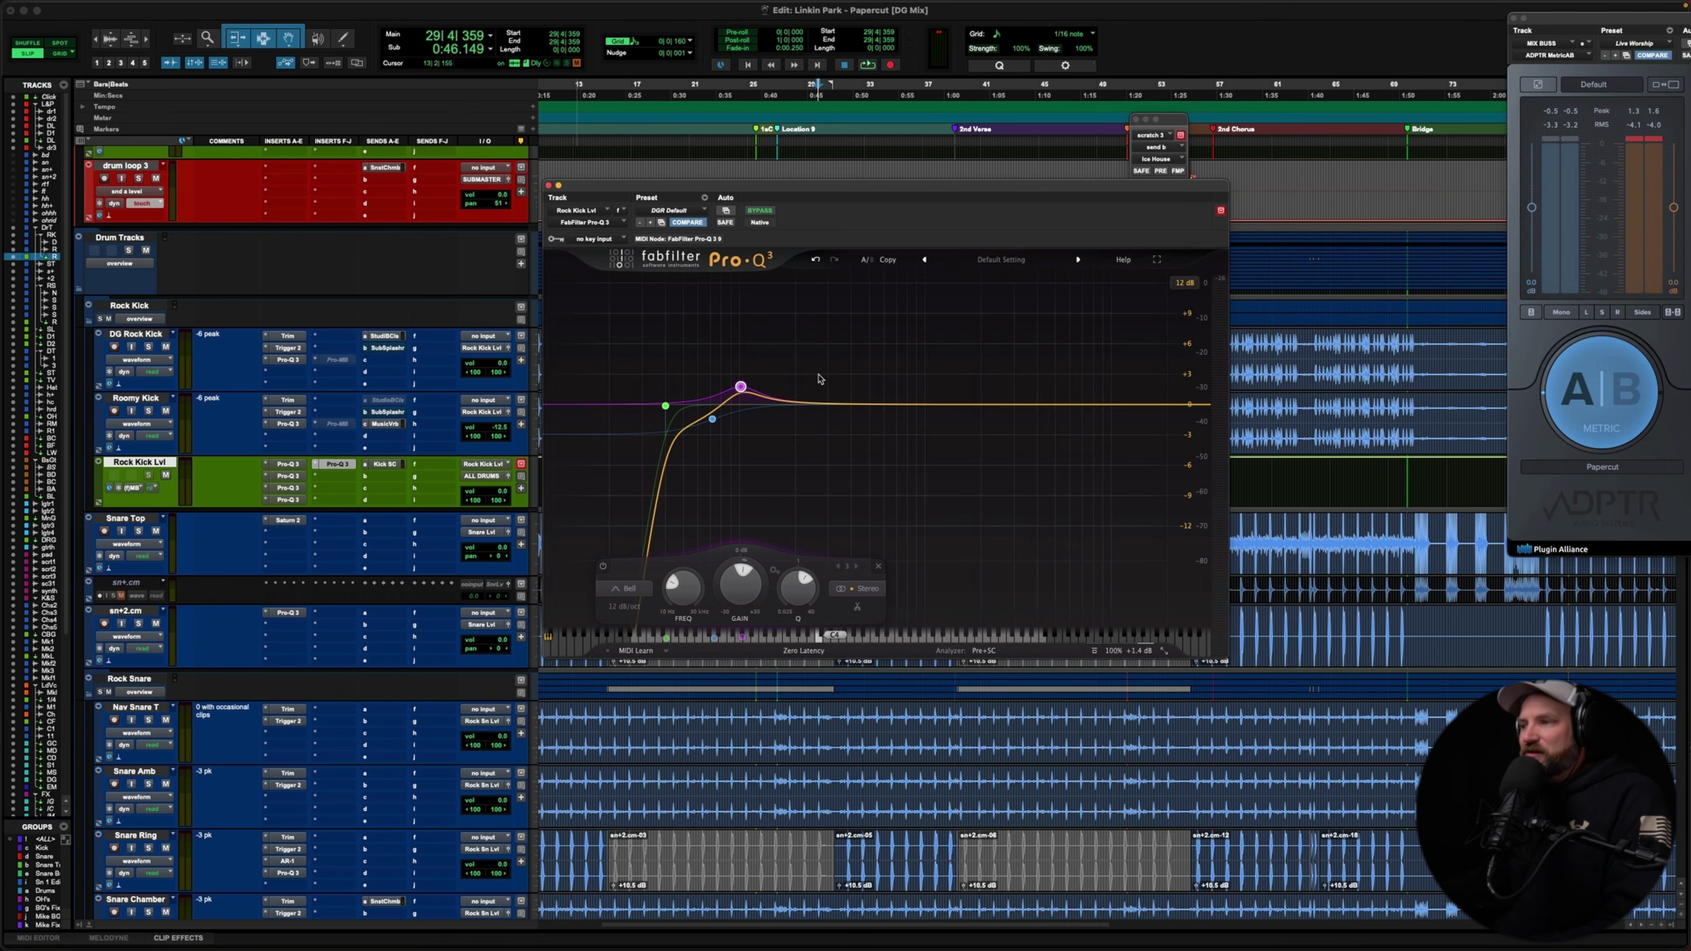
pyautogui.moveTo(771, 384)
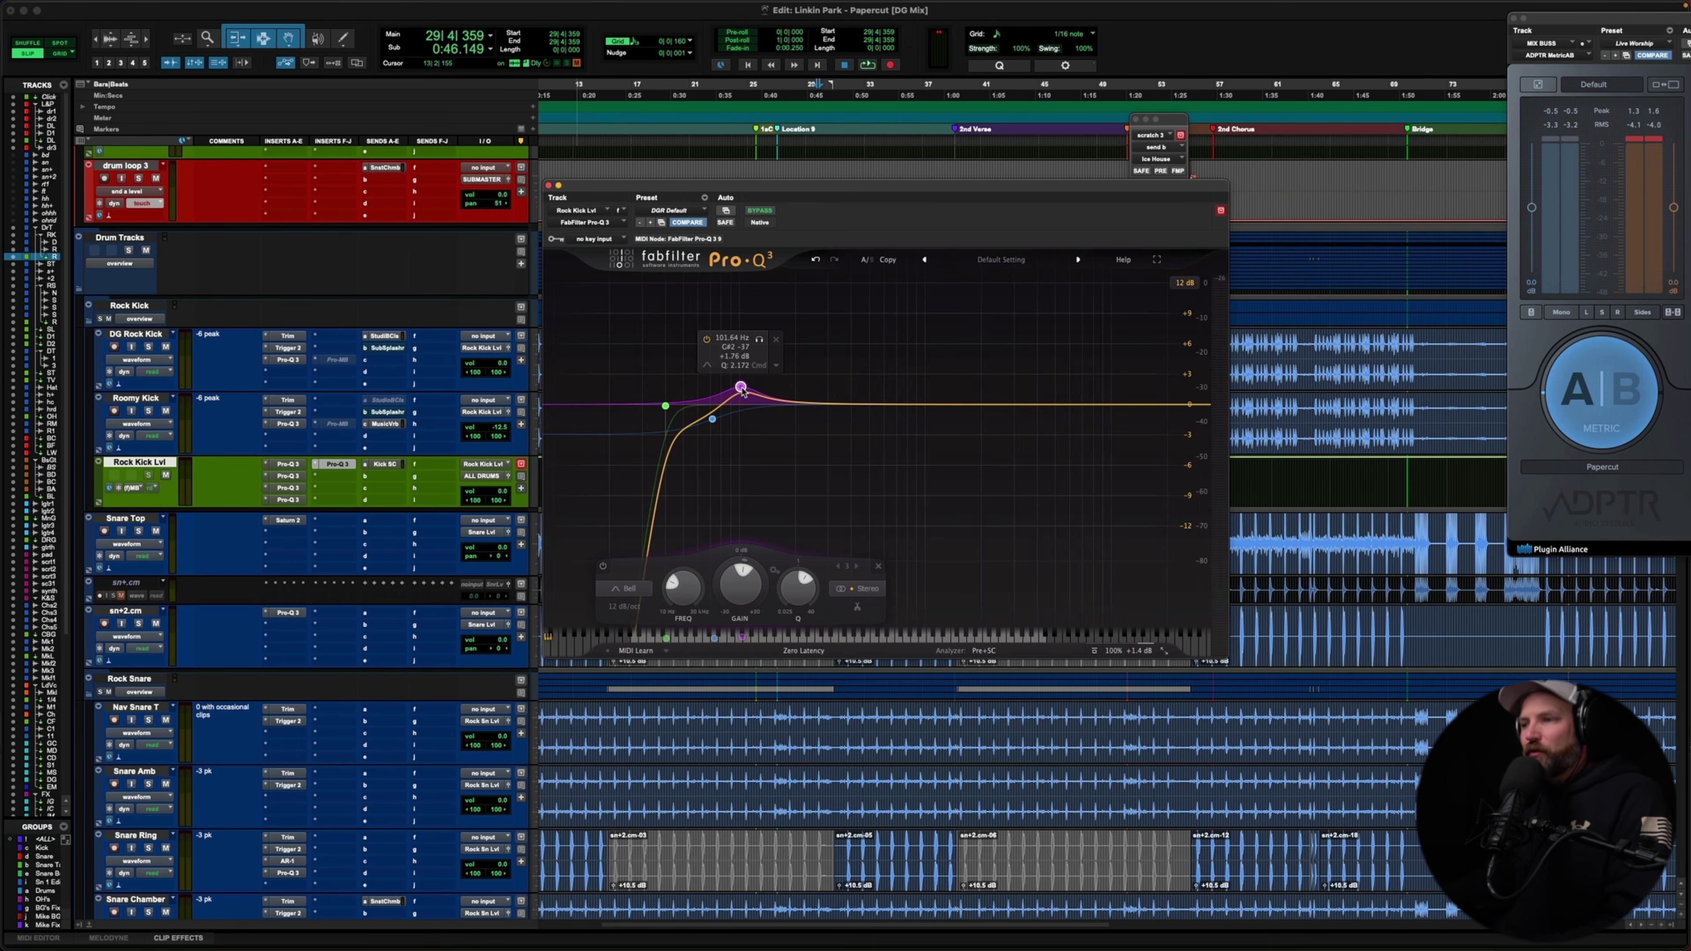
pyautogui.moveTo(566, 198); pyautogui.dragTo(555, 620)
# Solo the Rock Kick folder and play it twice across the Rock Kick Lvl automation change before the 2nd Verse marker.
pyautogui.press('t')
pyautogui.press('t')
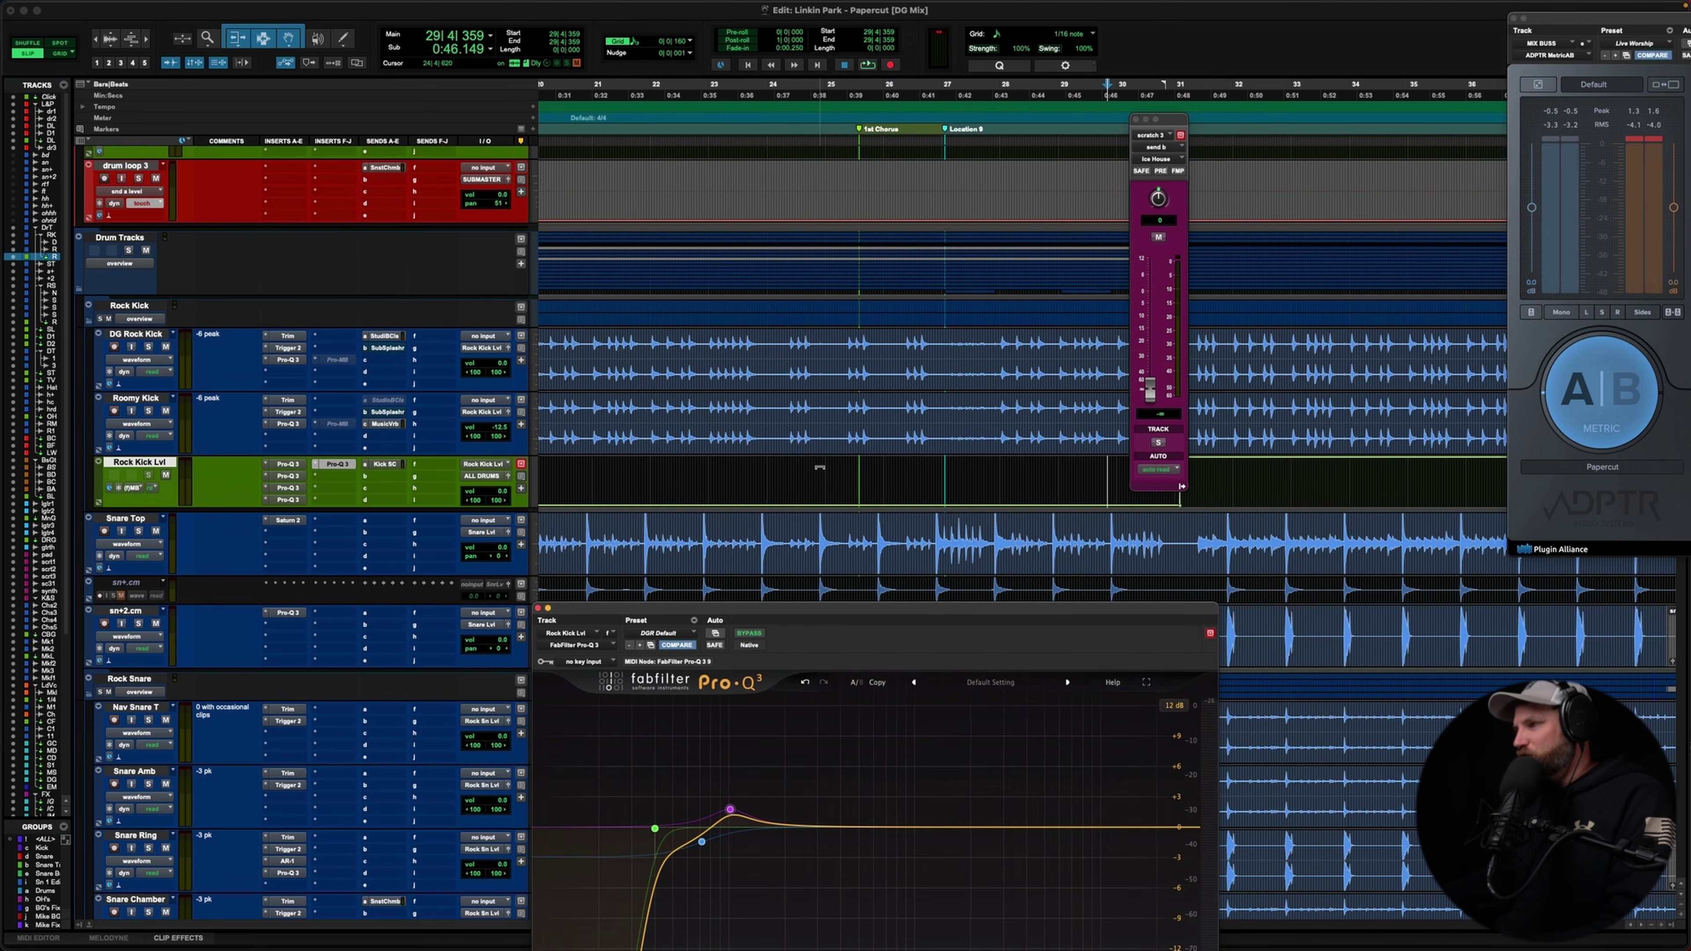
pyautogui.hscroll(3, 819, 468)
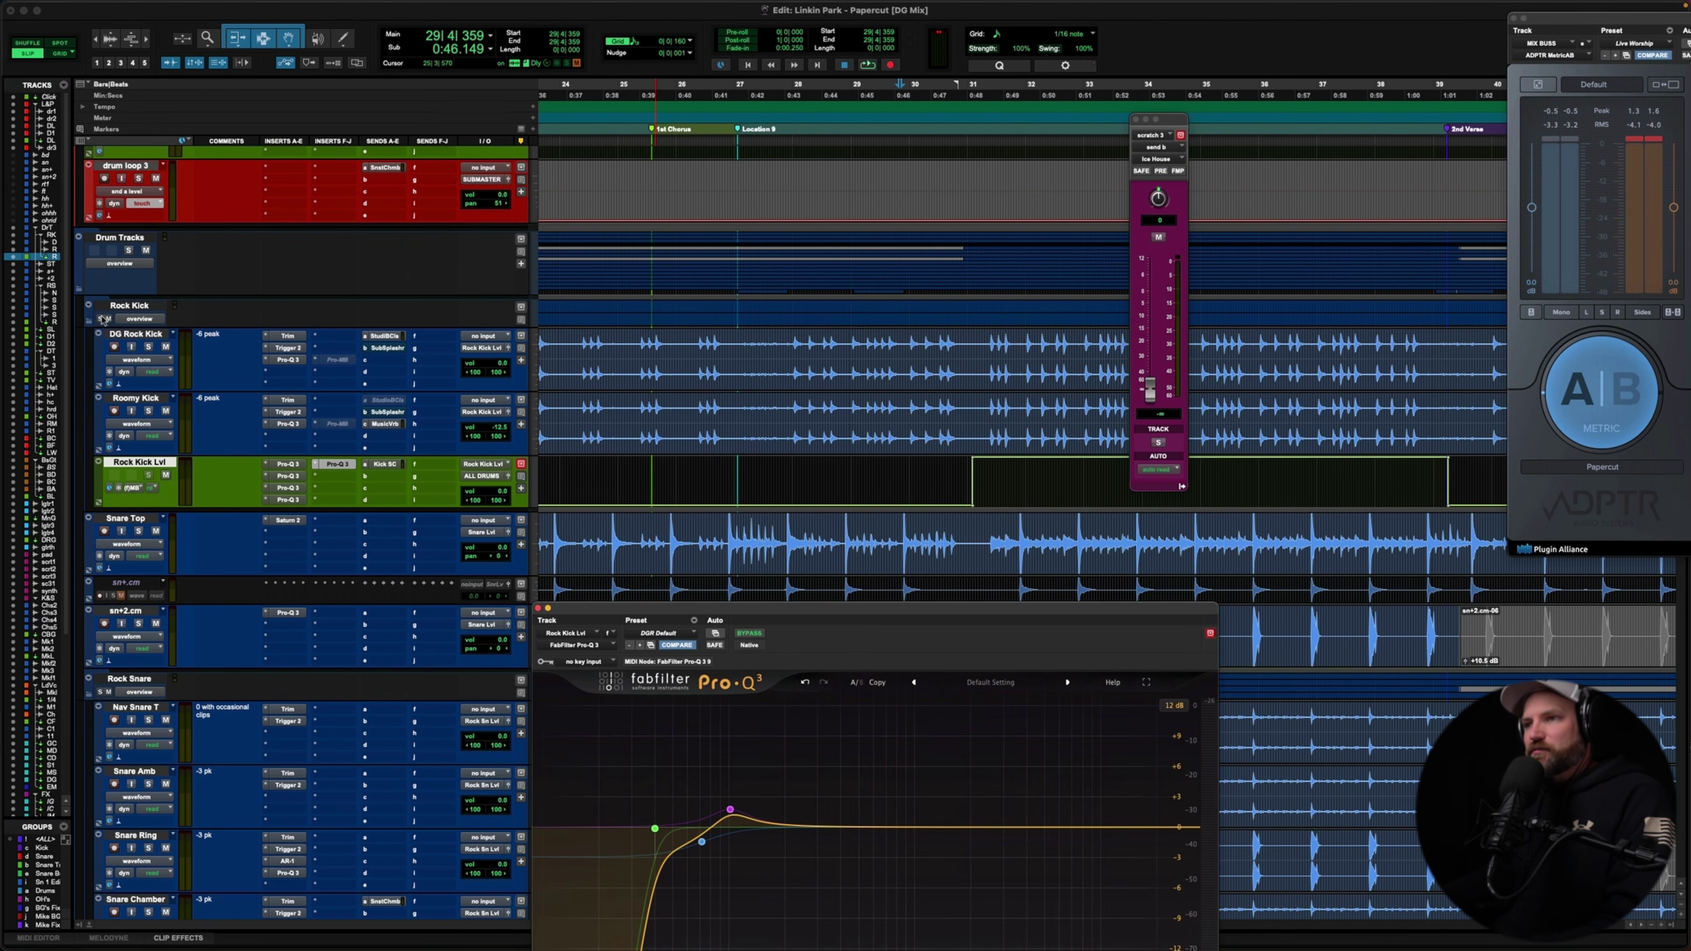
pyautogui.hscroll(2, 937, 559)
pyautogui.press('space')
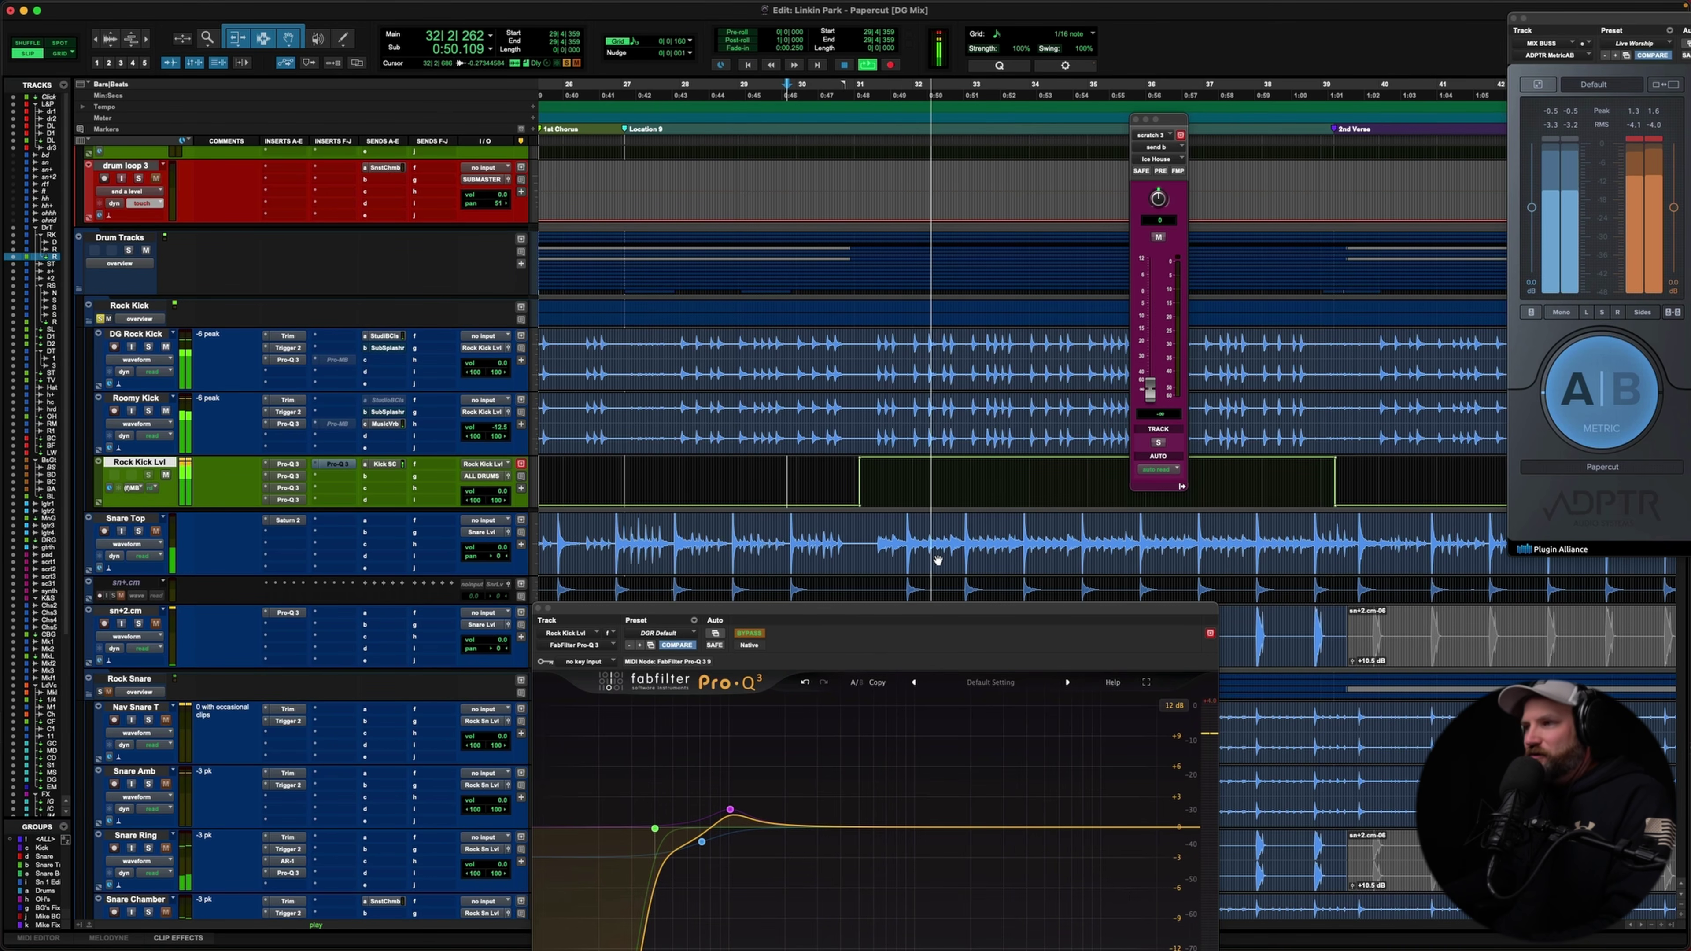
pyautogui.press('space')
pyautogui.click(734, 479)
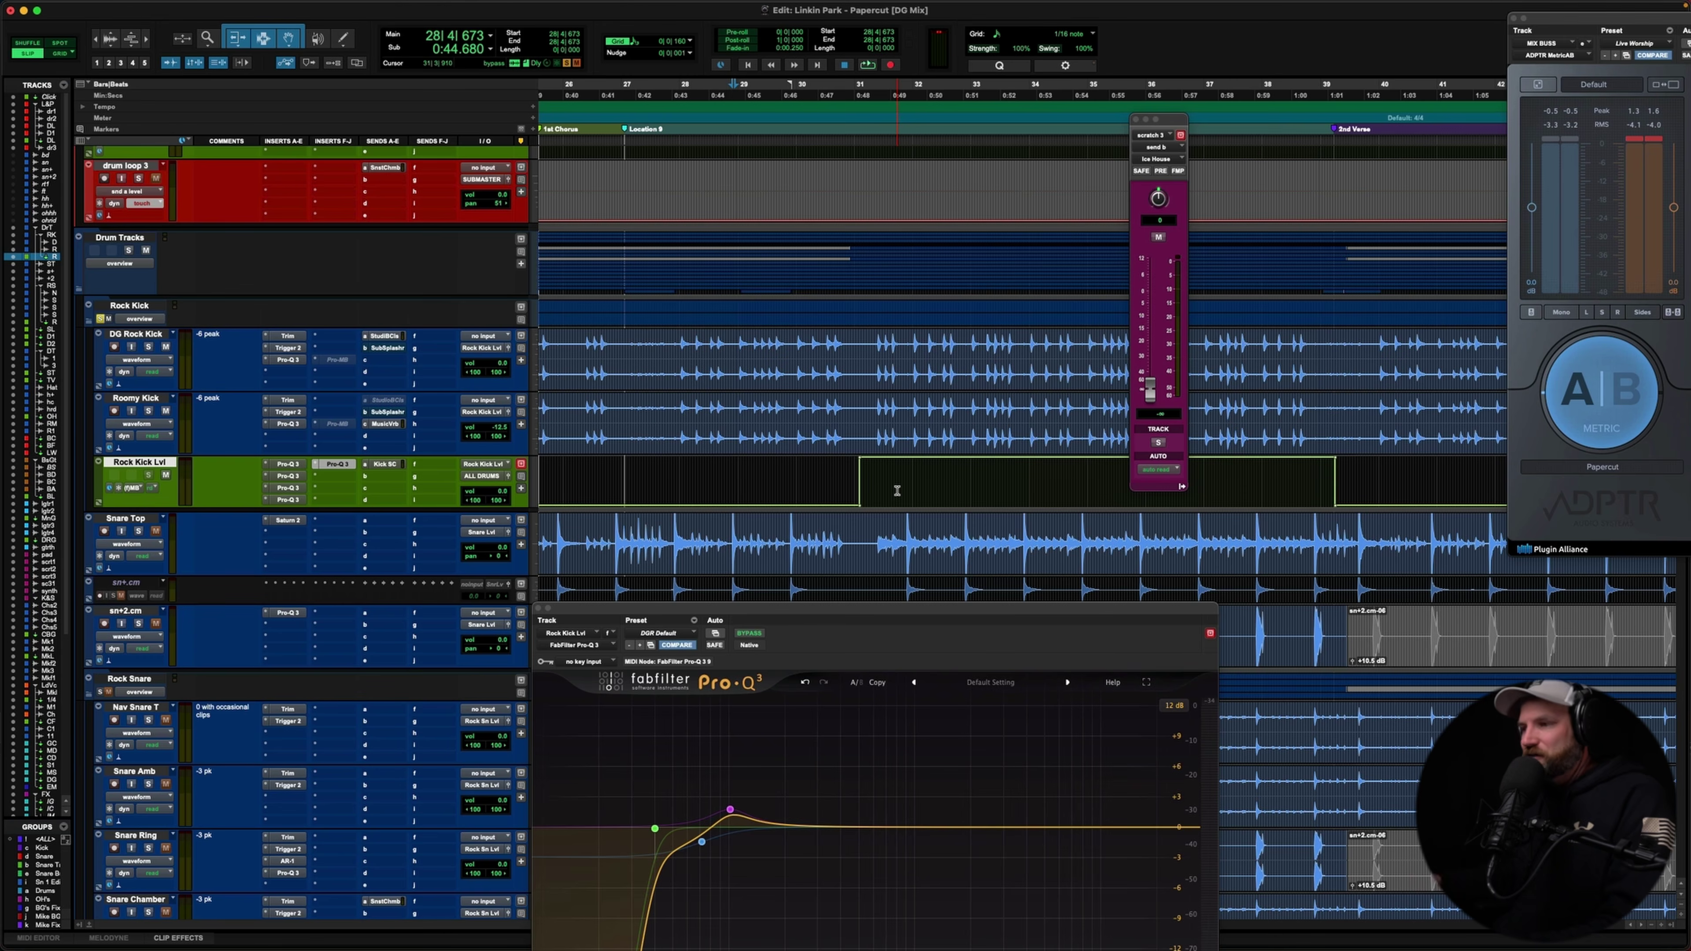
pyautogui.press('space')
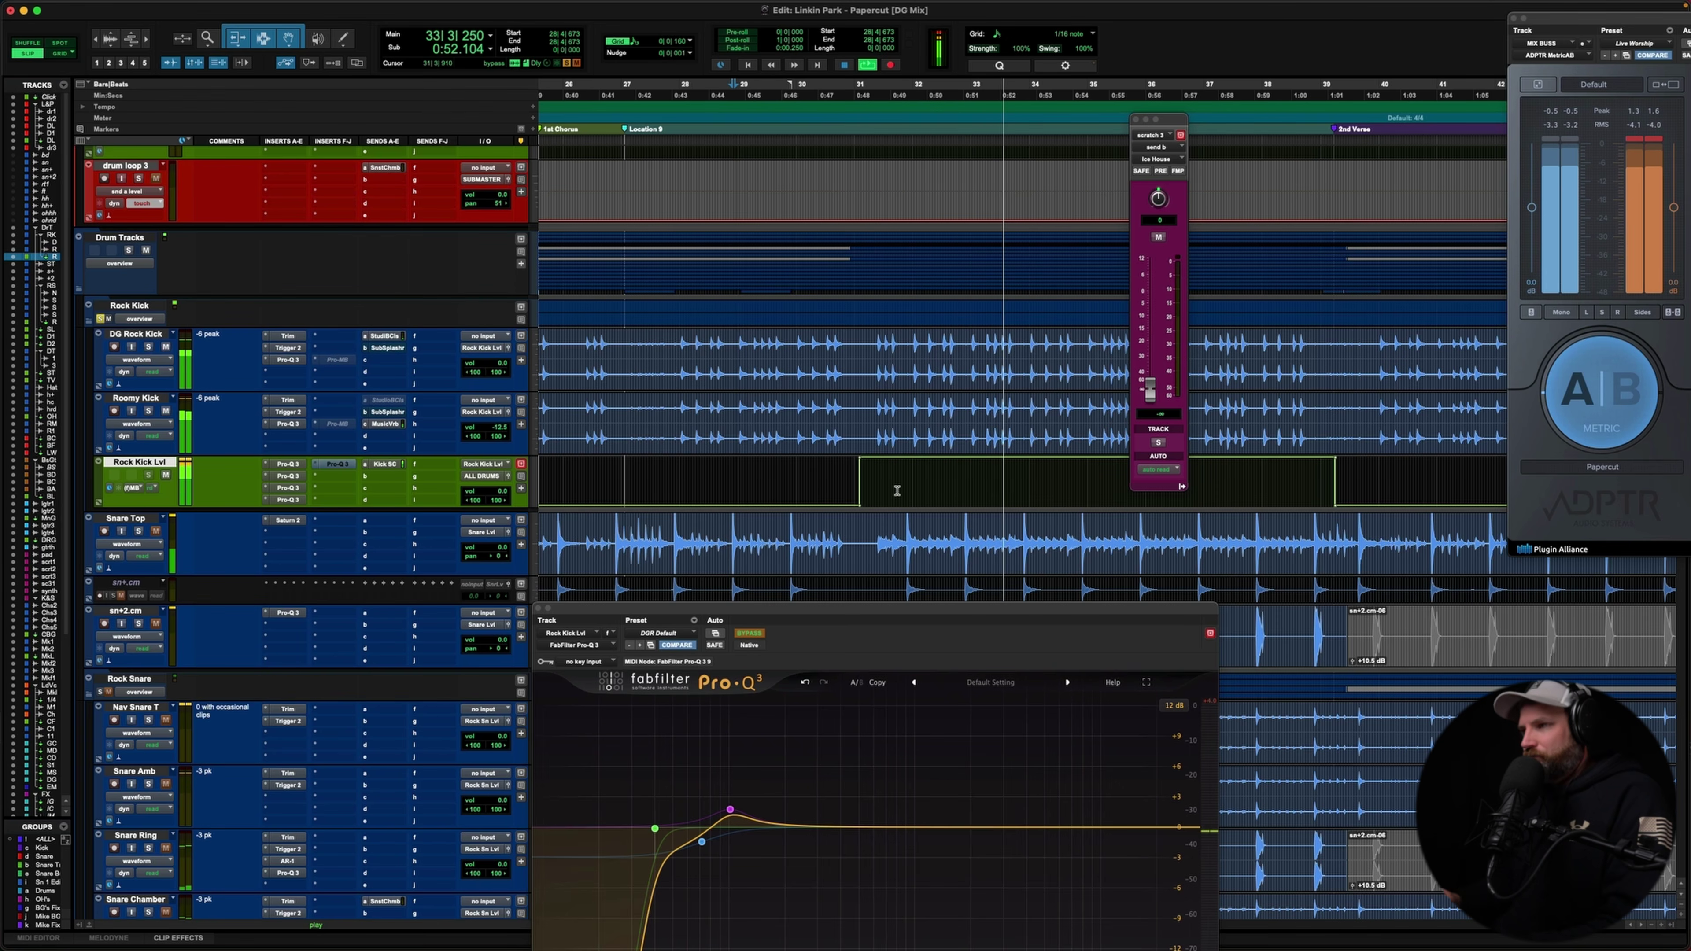
pyautogui.press('space')
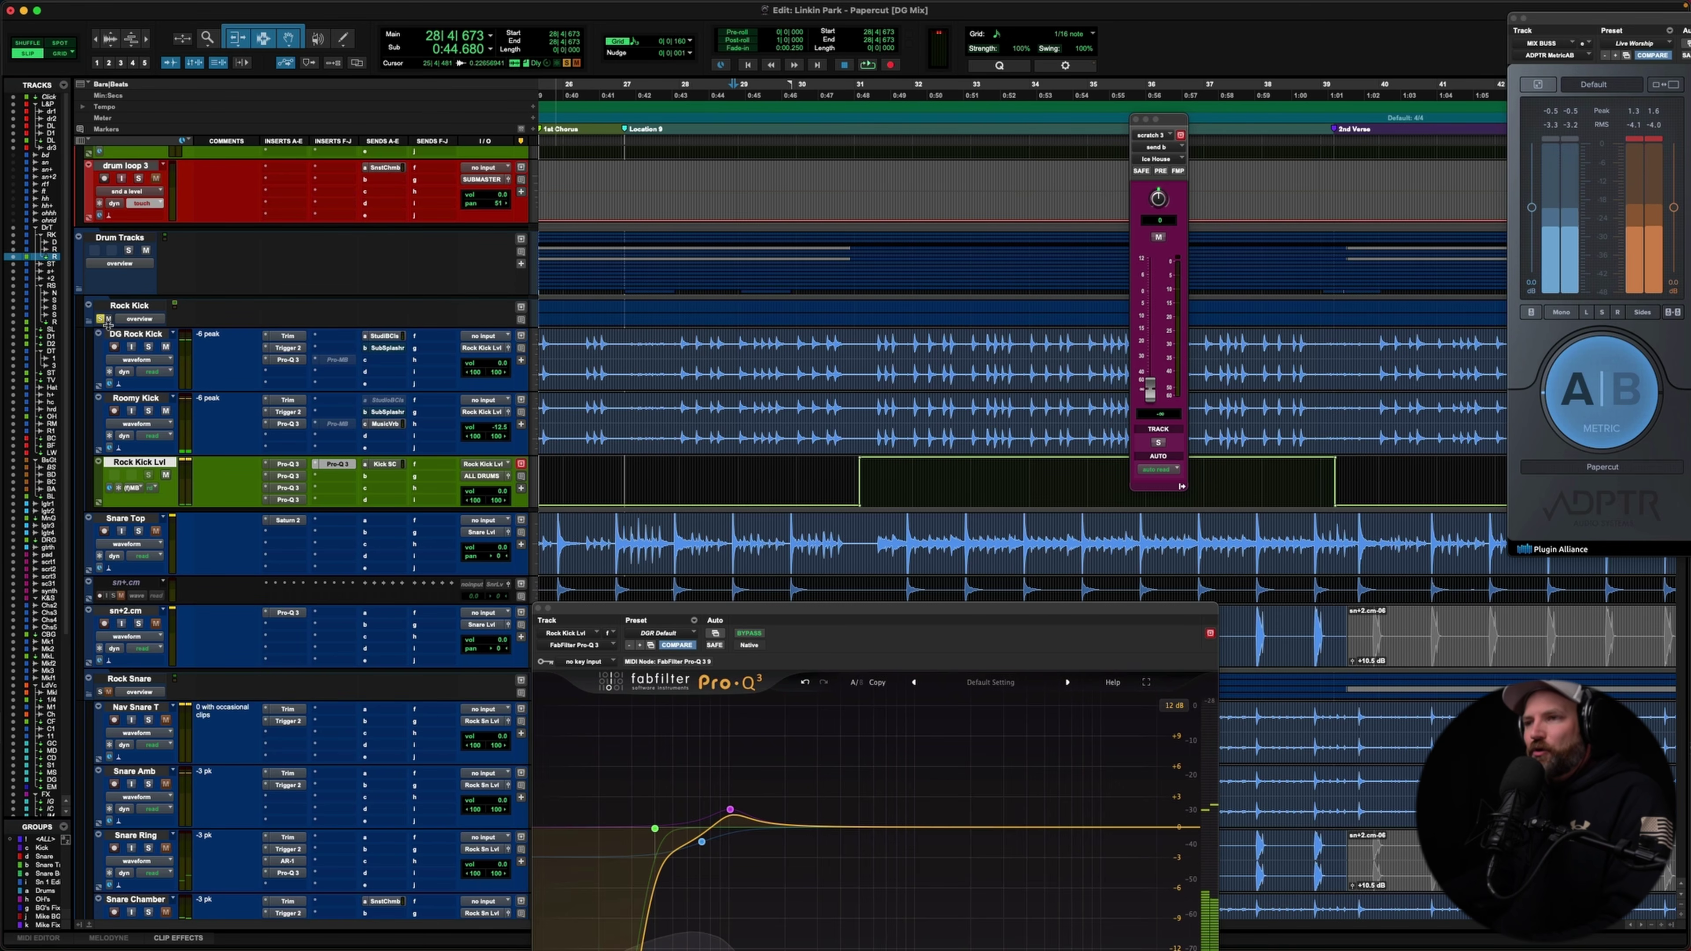
# Unsolo the Rock Kick folder, then open the Pro-Q 3 in the Bass Lvl track's F-J inserts and examine its low-cut filter.
pyautogui.hscroll(2, 719, 371)
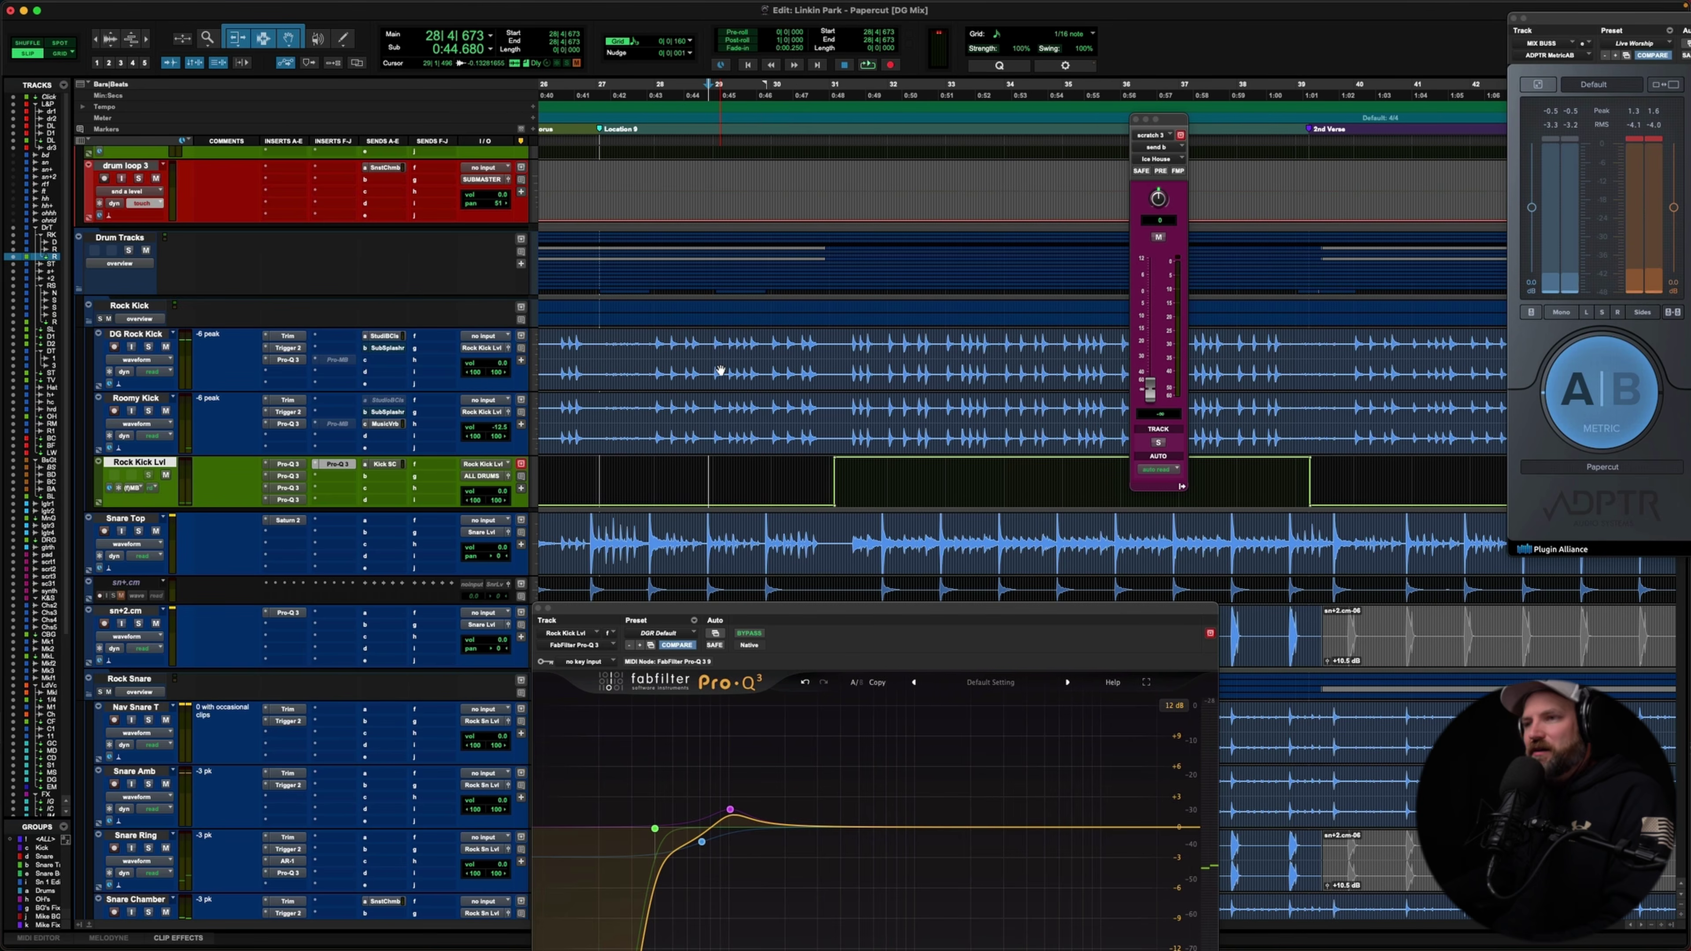
pyautogui.scroll(-10, 720, 371)
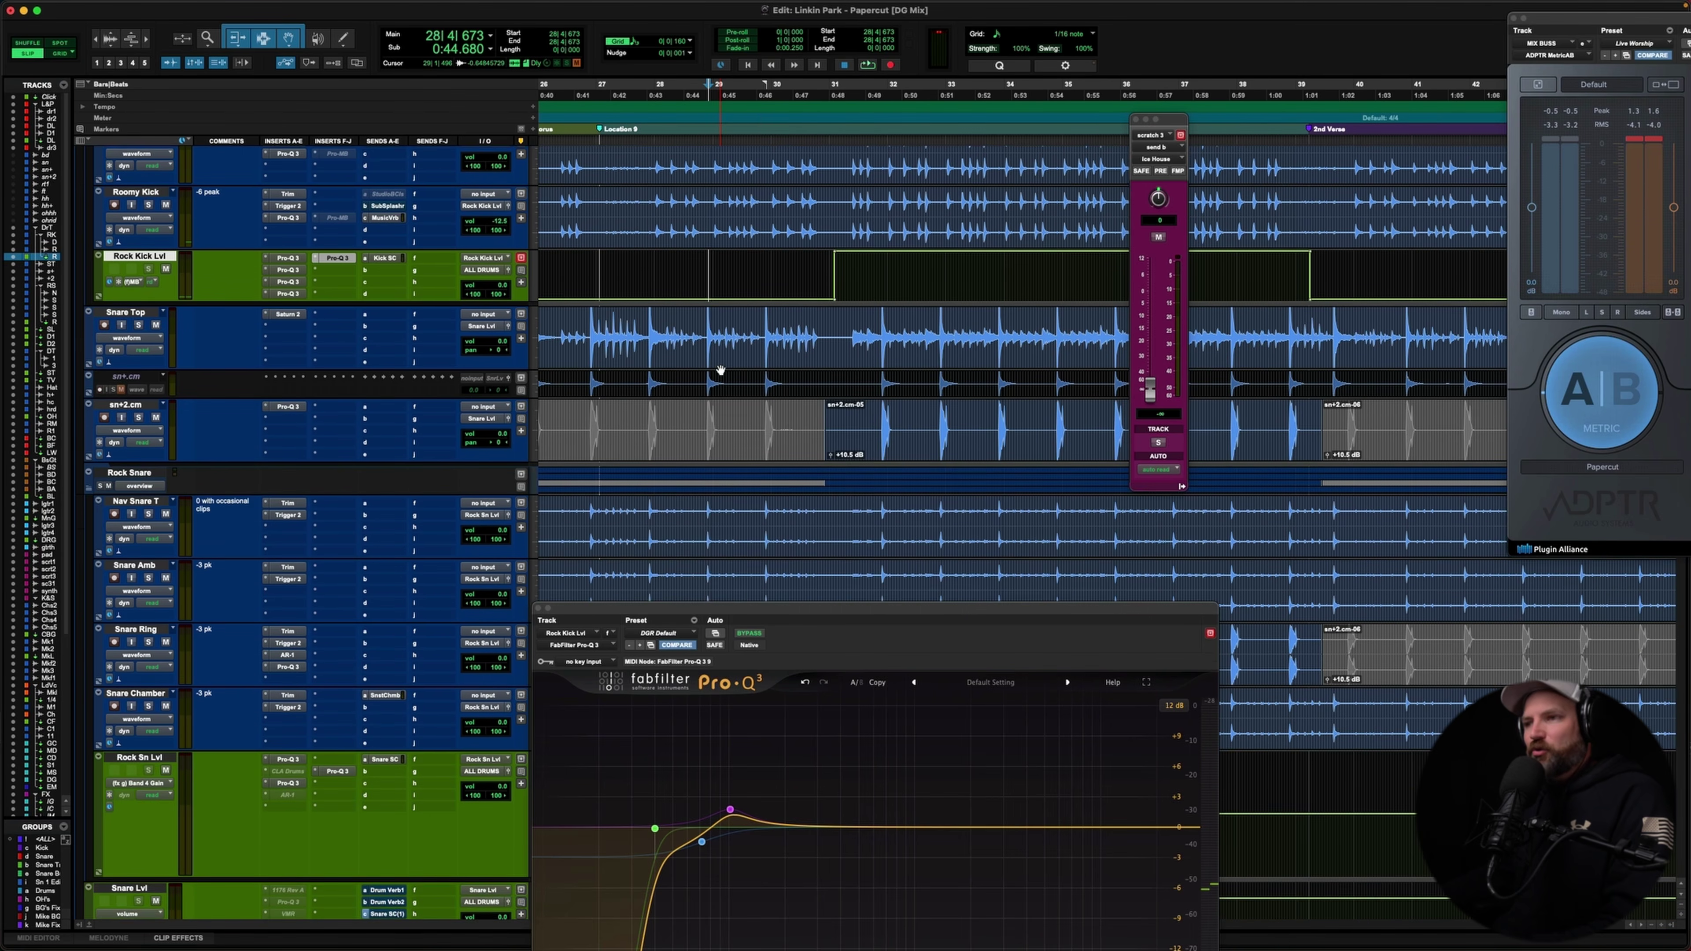
pyautogui.scroll(-15, 719, 371)
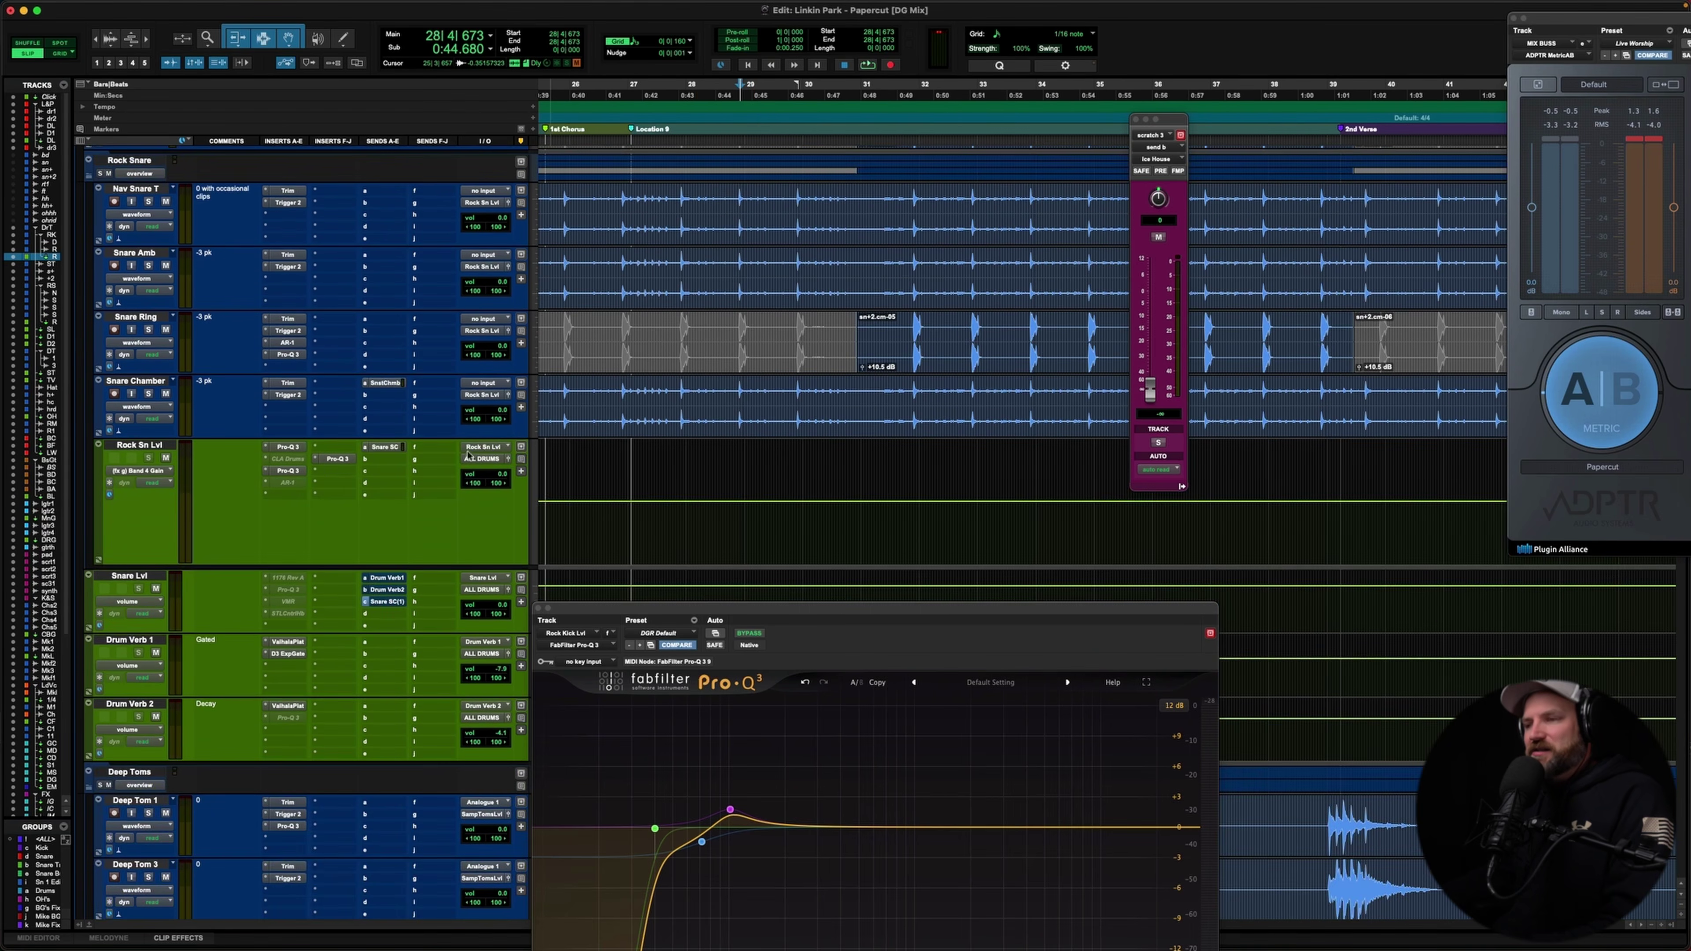
pyautogui.scroll(-15, 381, 498)
pyautogui.scroll(-20, 381, 498)
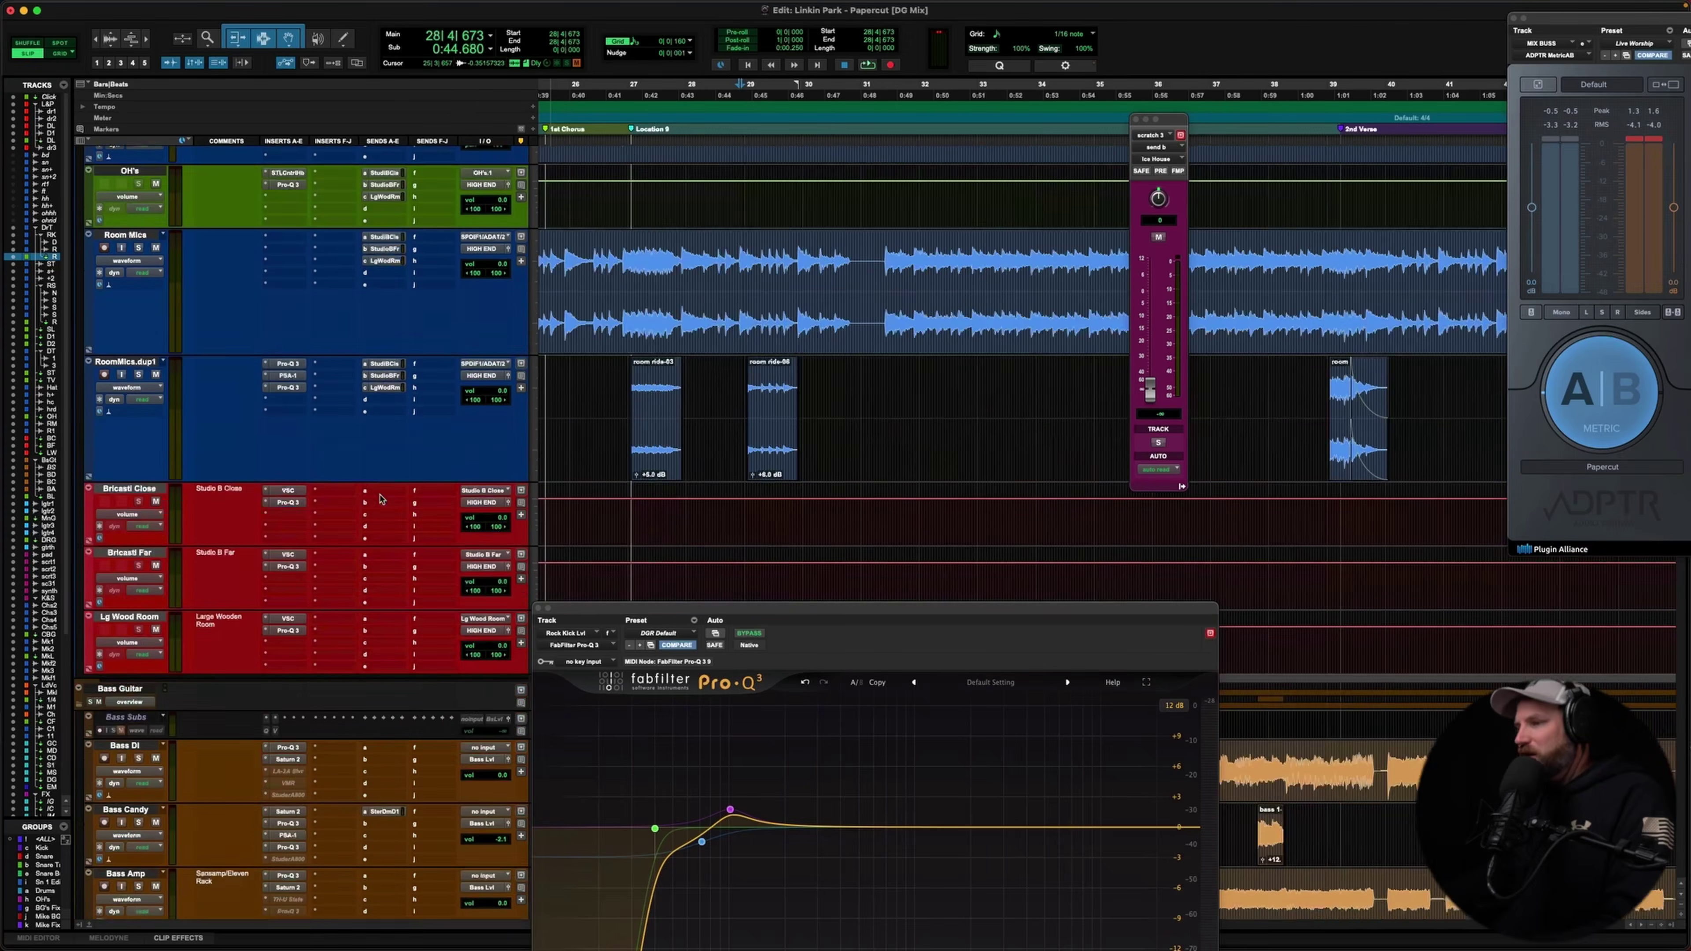
pyautogui.scroll(-1, 381, 498)
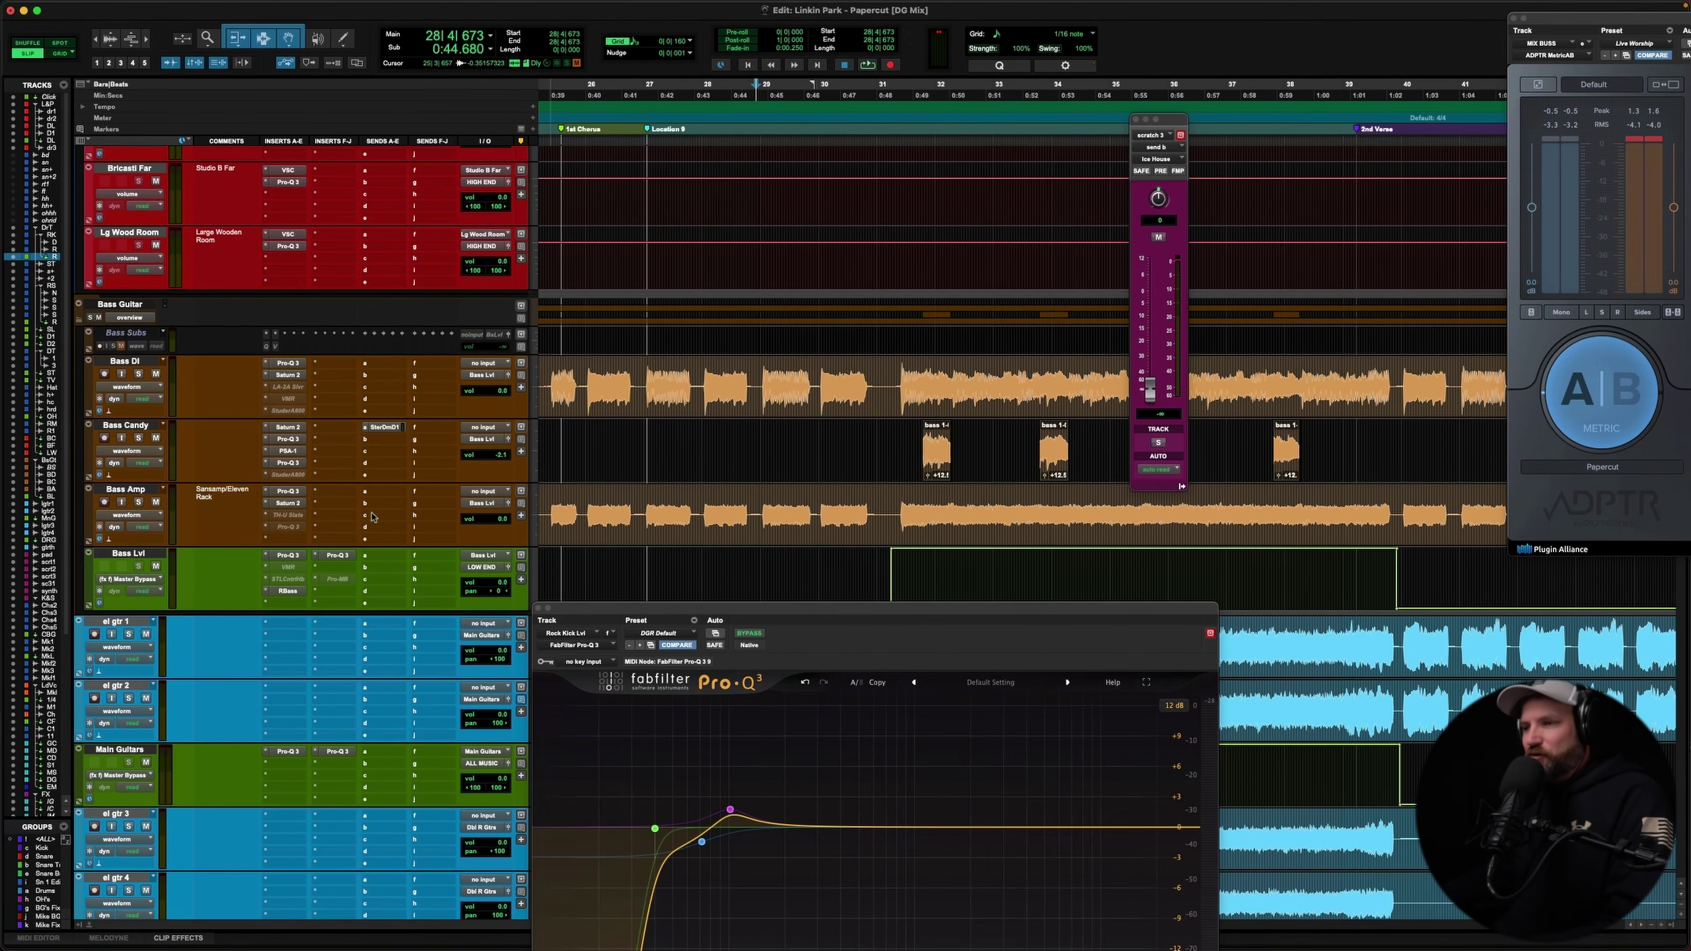
pyautogui.click(338, 556)
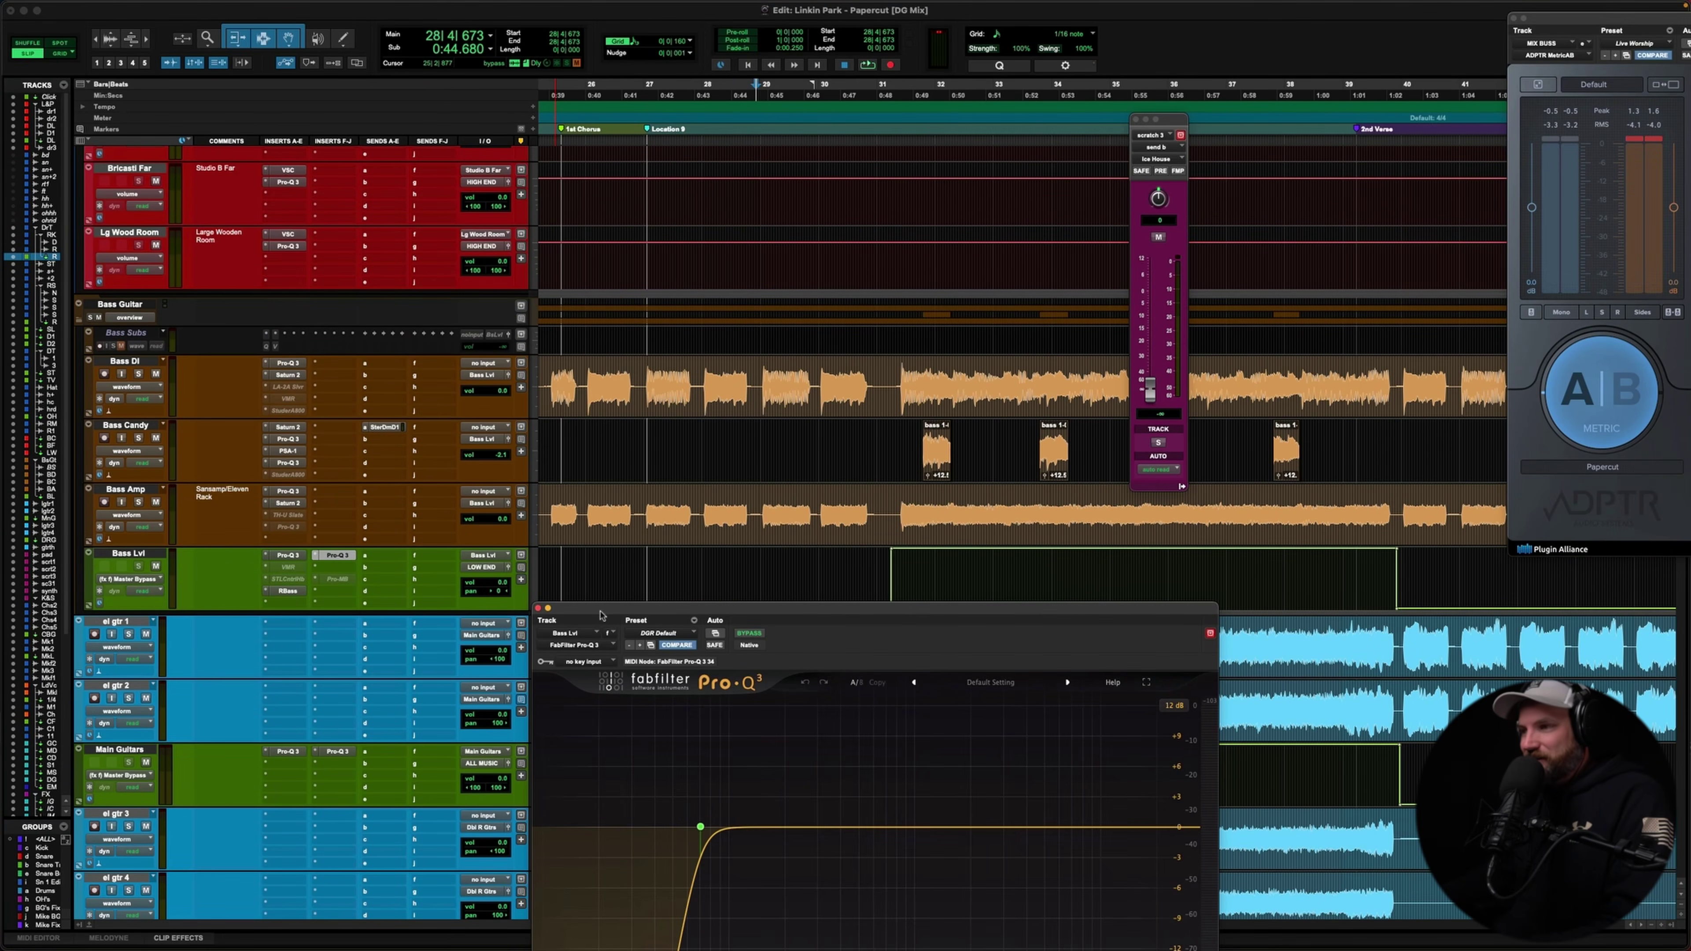
pyautogui.moveTo(601, 615); pyautogui.dragTo(629, 244)
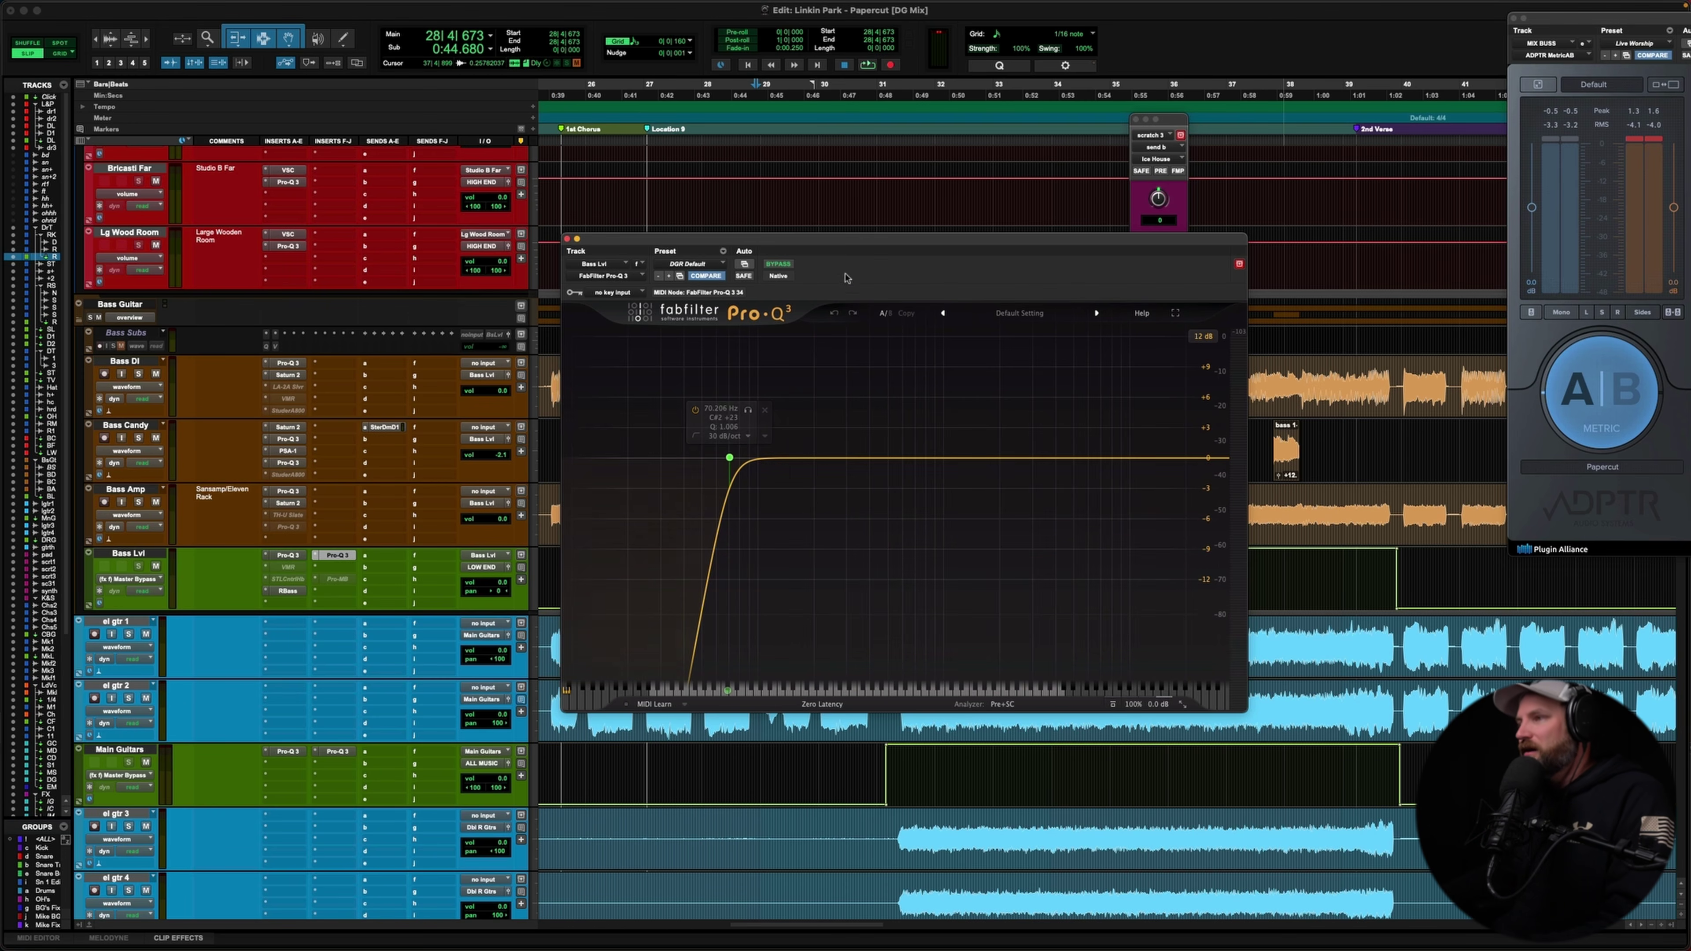
# Uncover the bass tracks, solo the Bass Guitar folder, and play it from bar 28 across the Bass Lvl bypass automation change.
pyautogui.moveTo(831, 241); pyautogui.dragTo(844, 619)
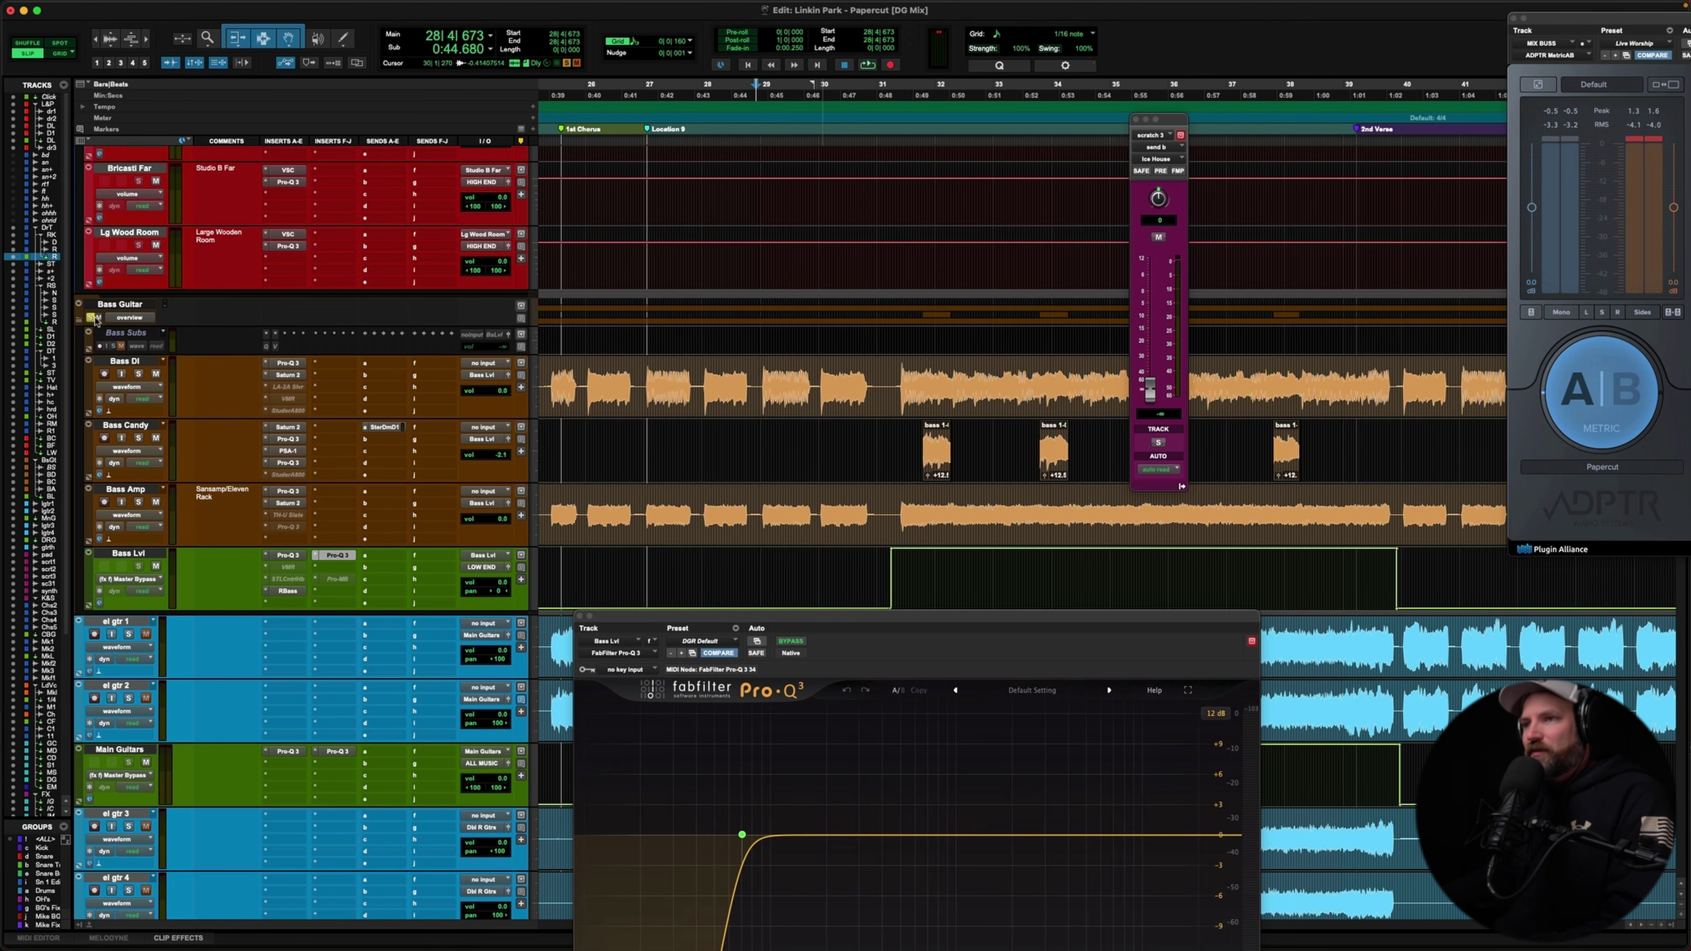
pyautogui.click(758, 382)
pyautogui.press('space')
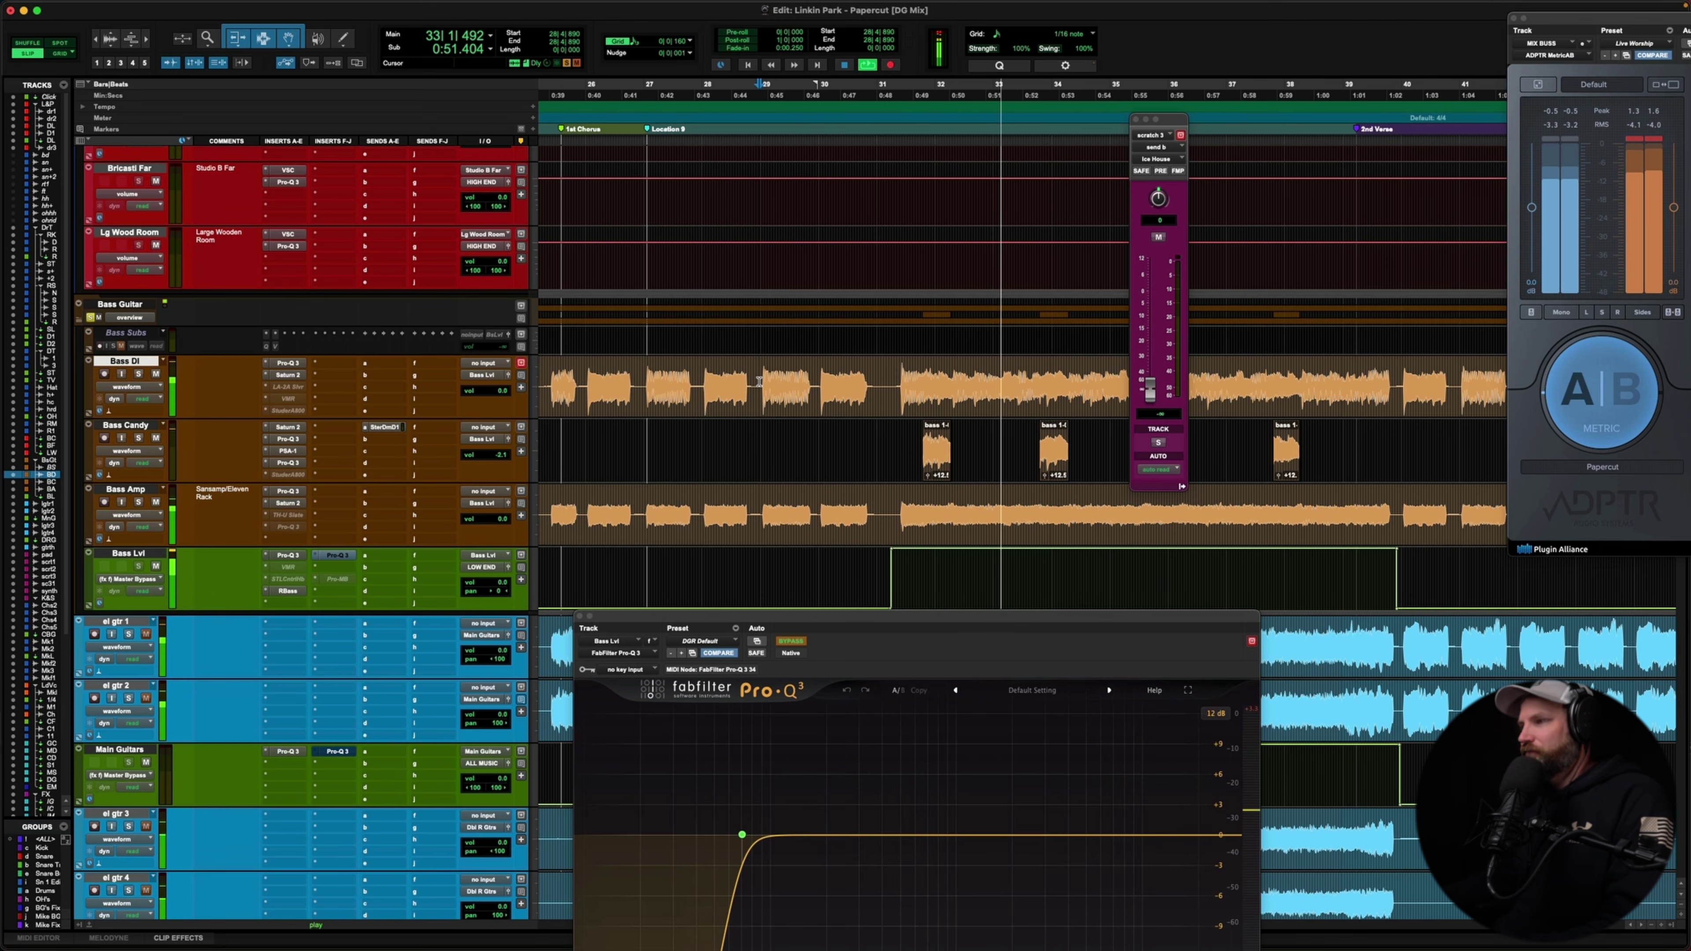
pyautogui.press('space')
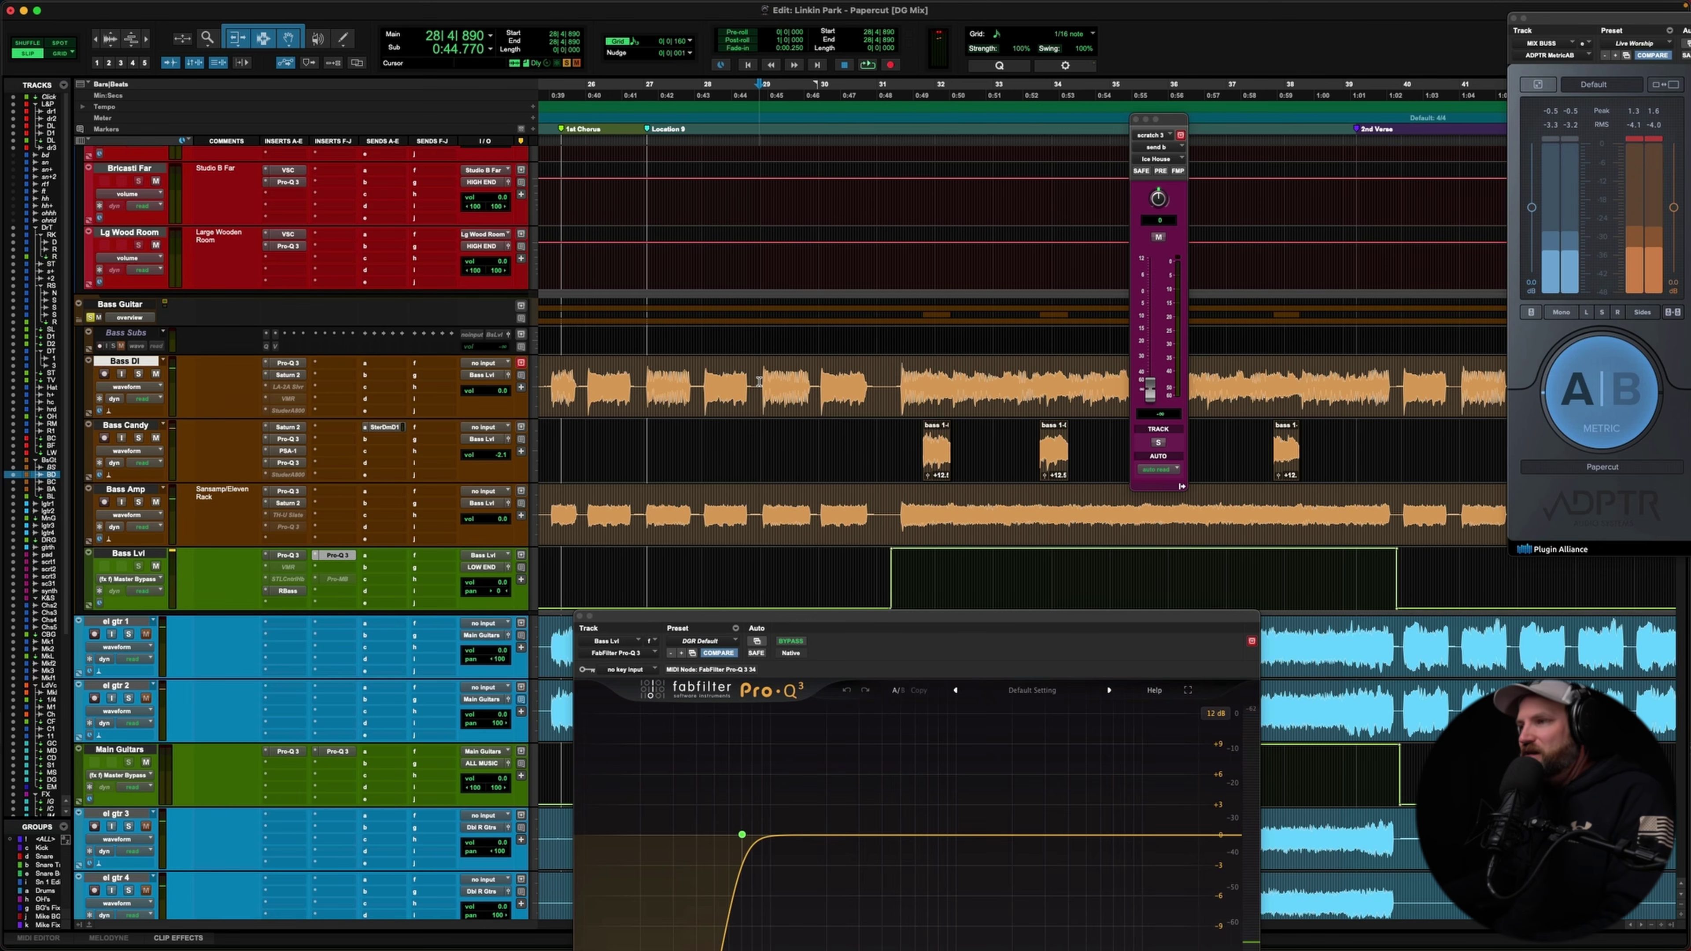
# Play the soloed bass from bar 27, bypass its Pro-Q 3 during playback to compare the sound, and close the plug-in.
pyautogui.click(636, 387)
pyautogui.press('Tab')
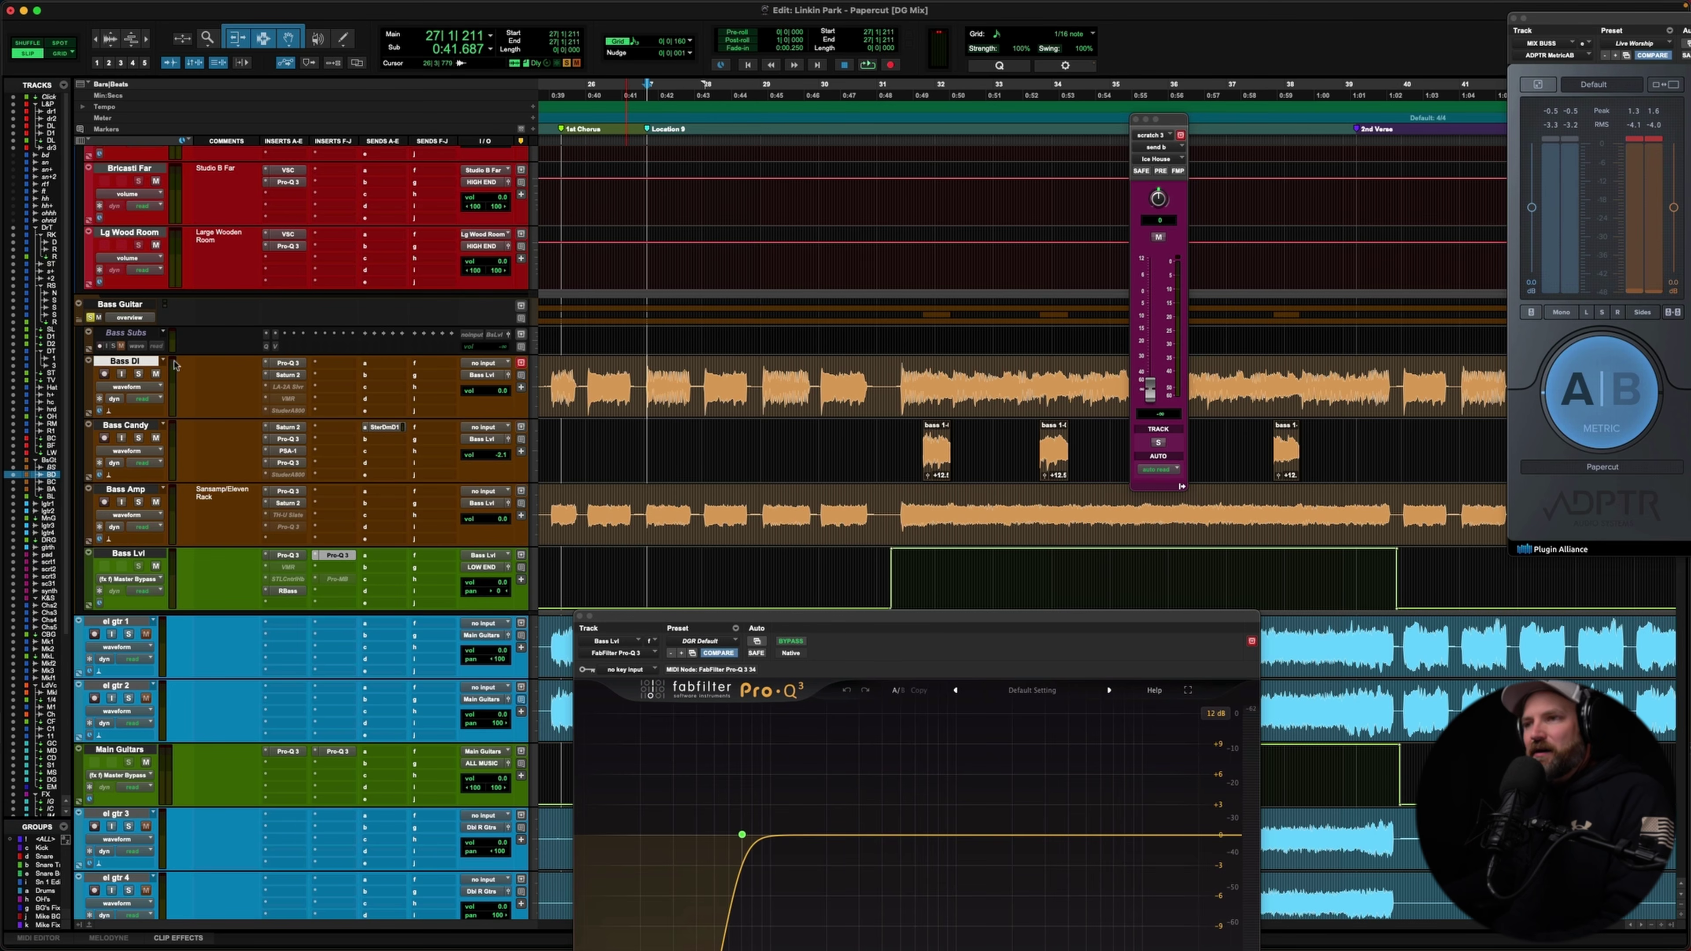
pyautogui.press('space')
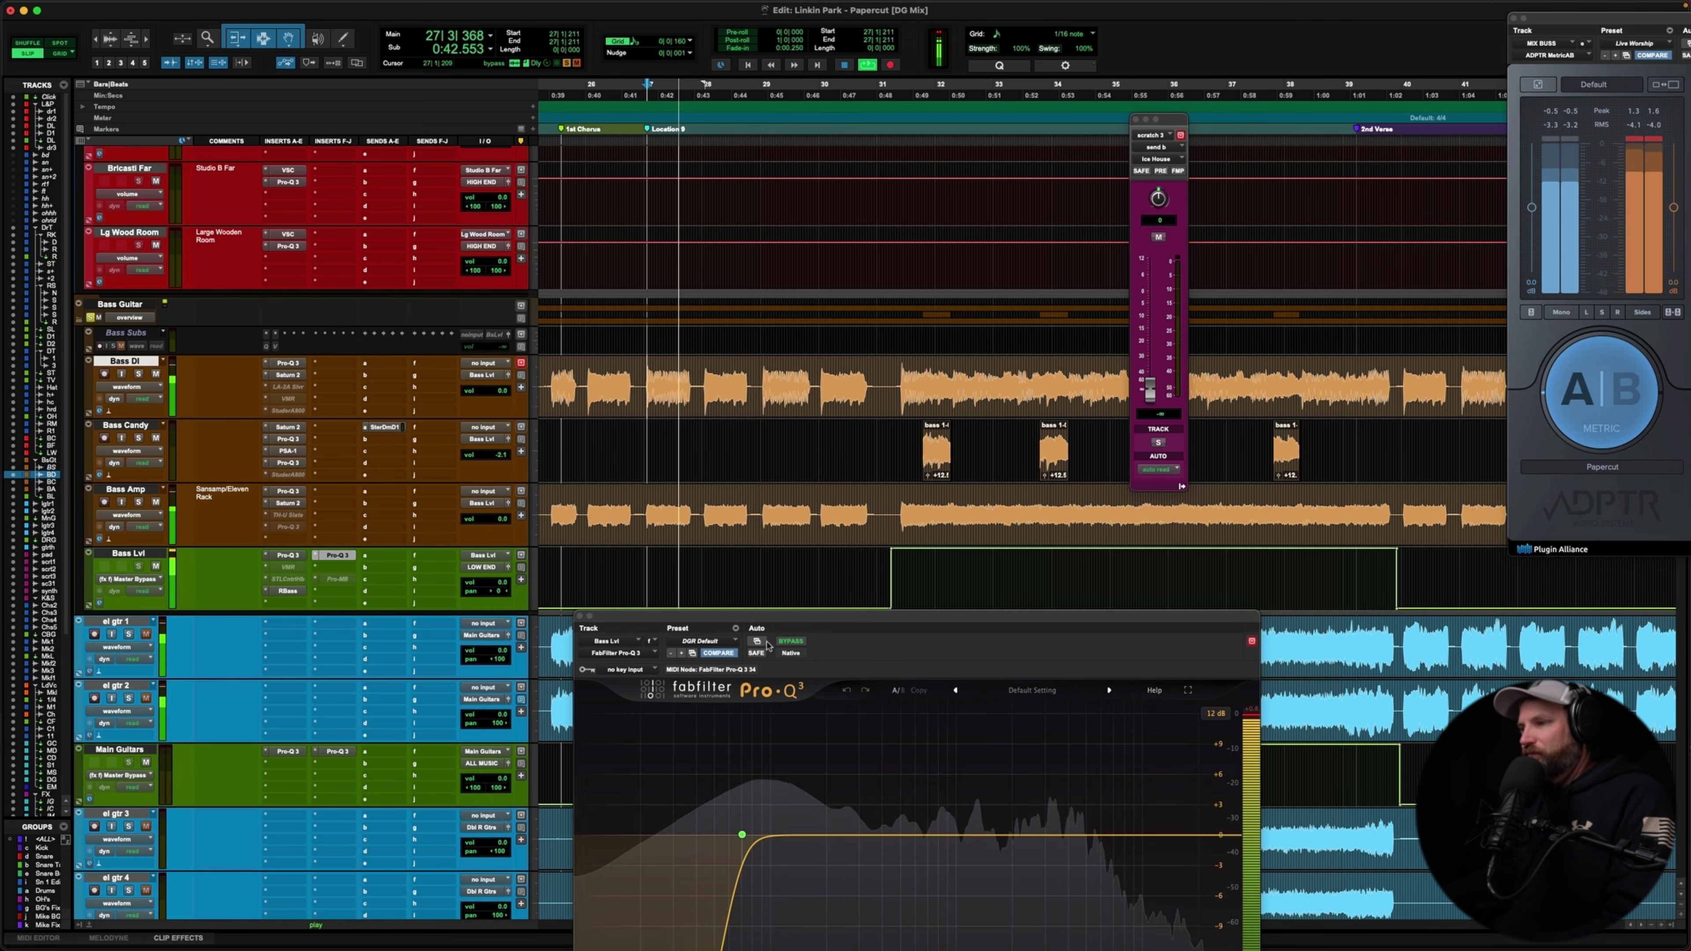
pyautogui.press('space')
pyautogui.press('space')
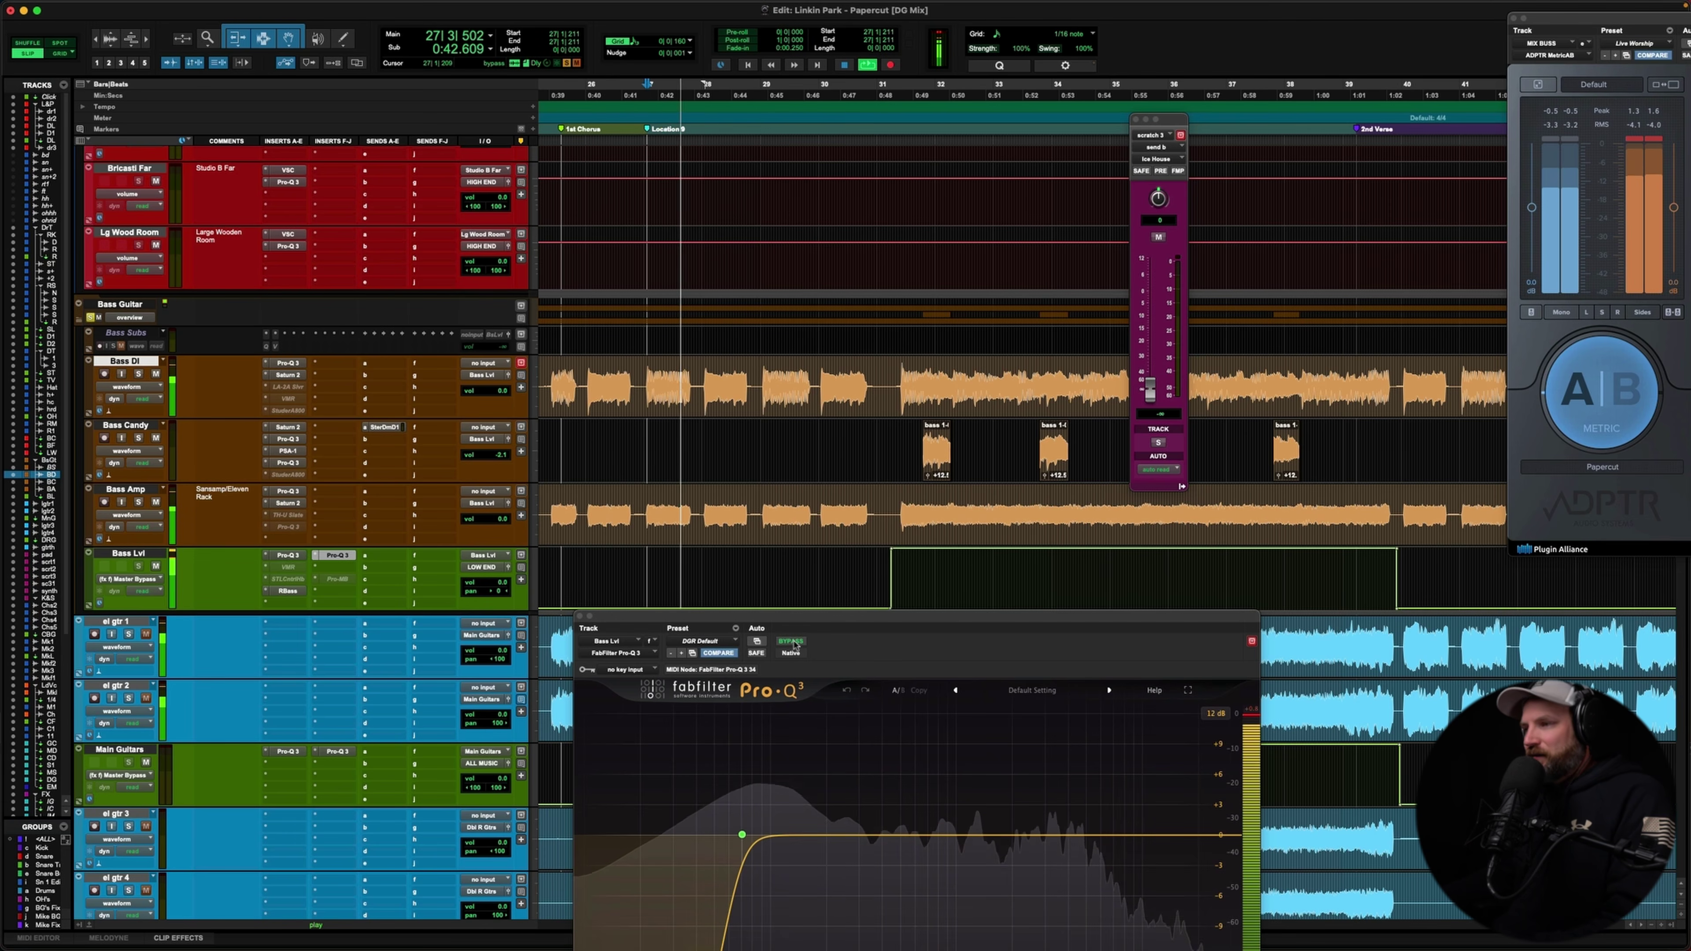
pyautogui.click(791, 642)
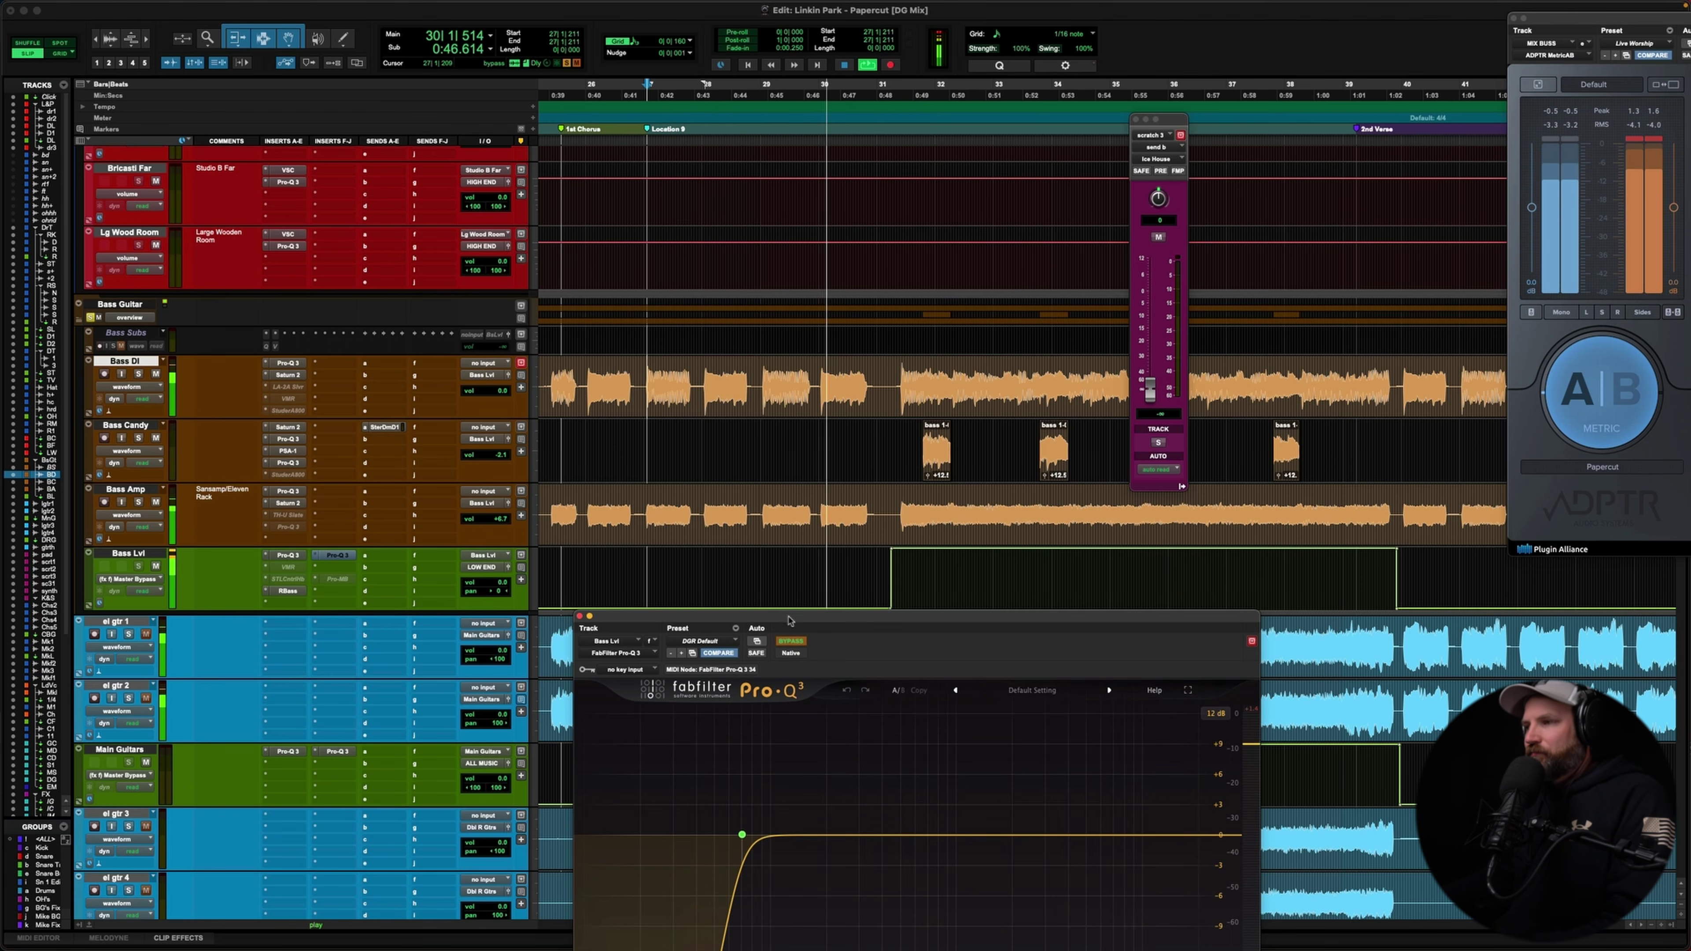
pyautogui.moveTo(790, 616); pyautogui.dragTo(773, 227)
pyautogui.press('space')
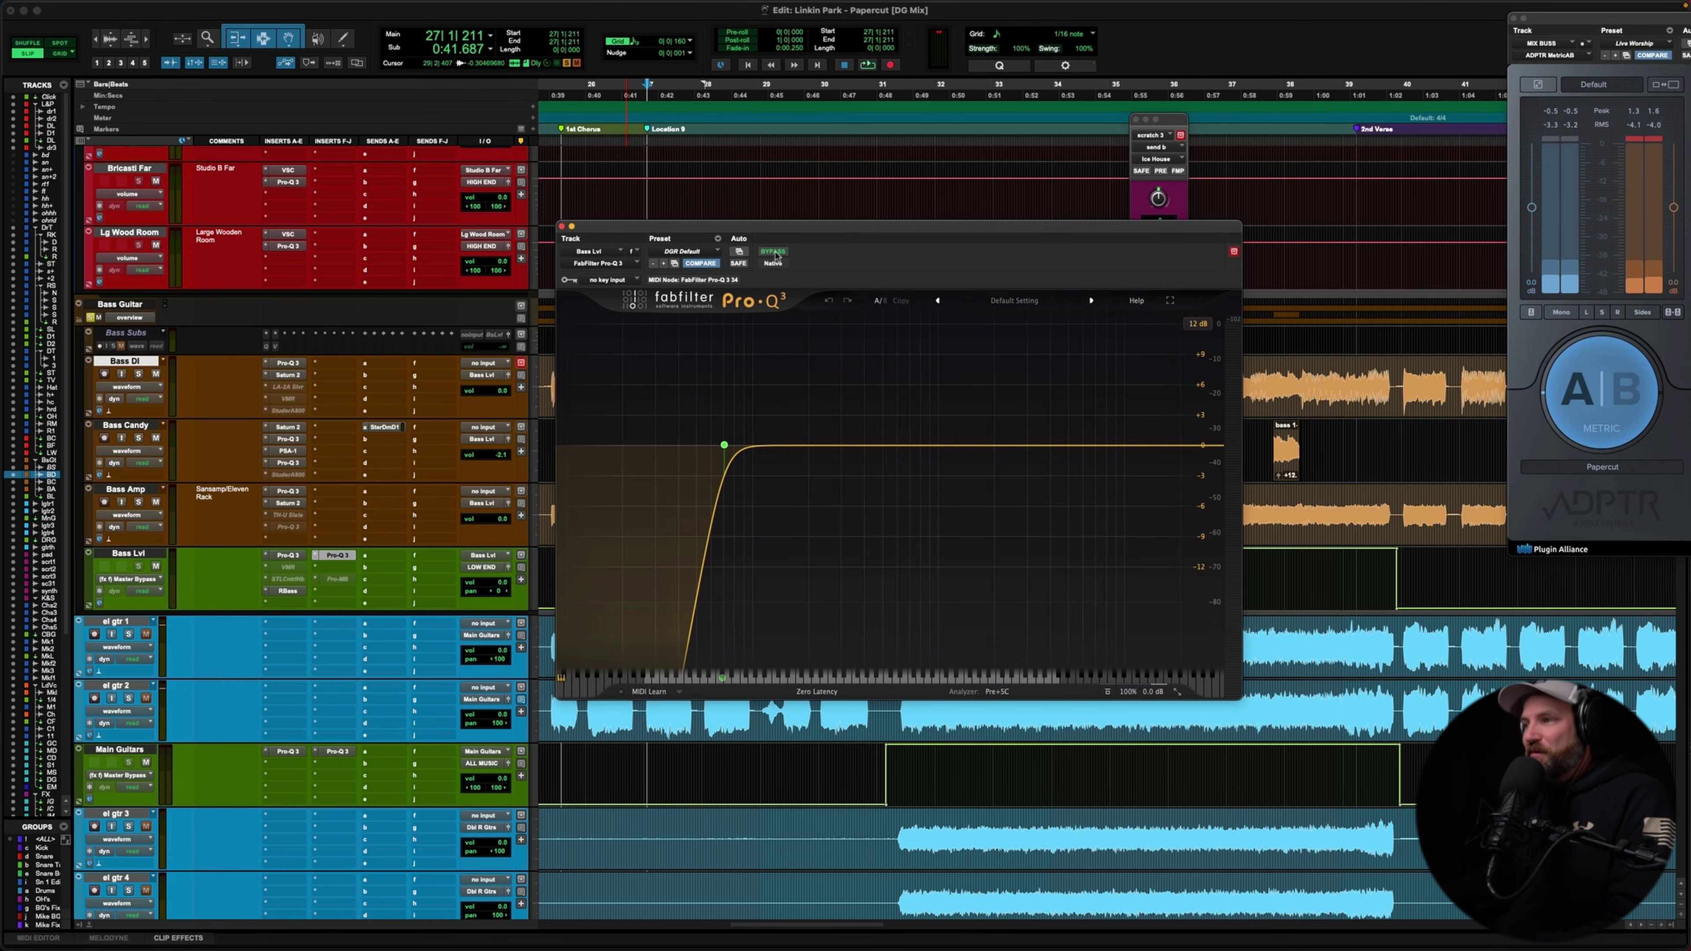
pyautogui.moveTo(769, 228); pyautogui.dragTo(745, 544)
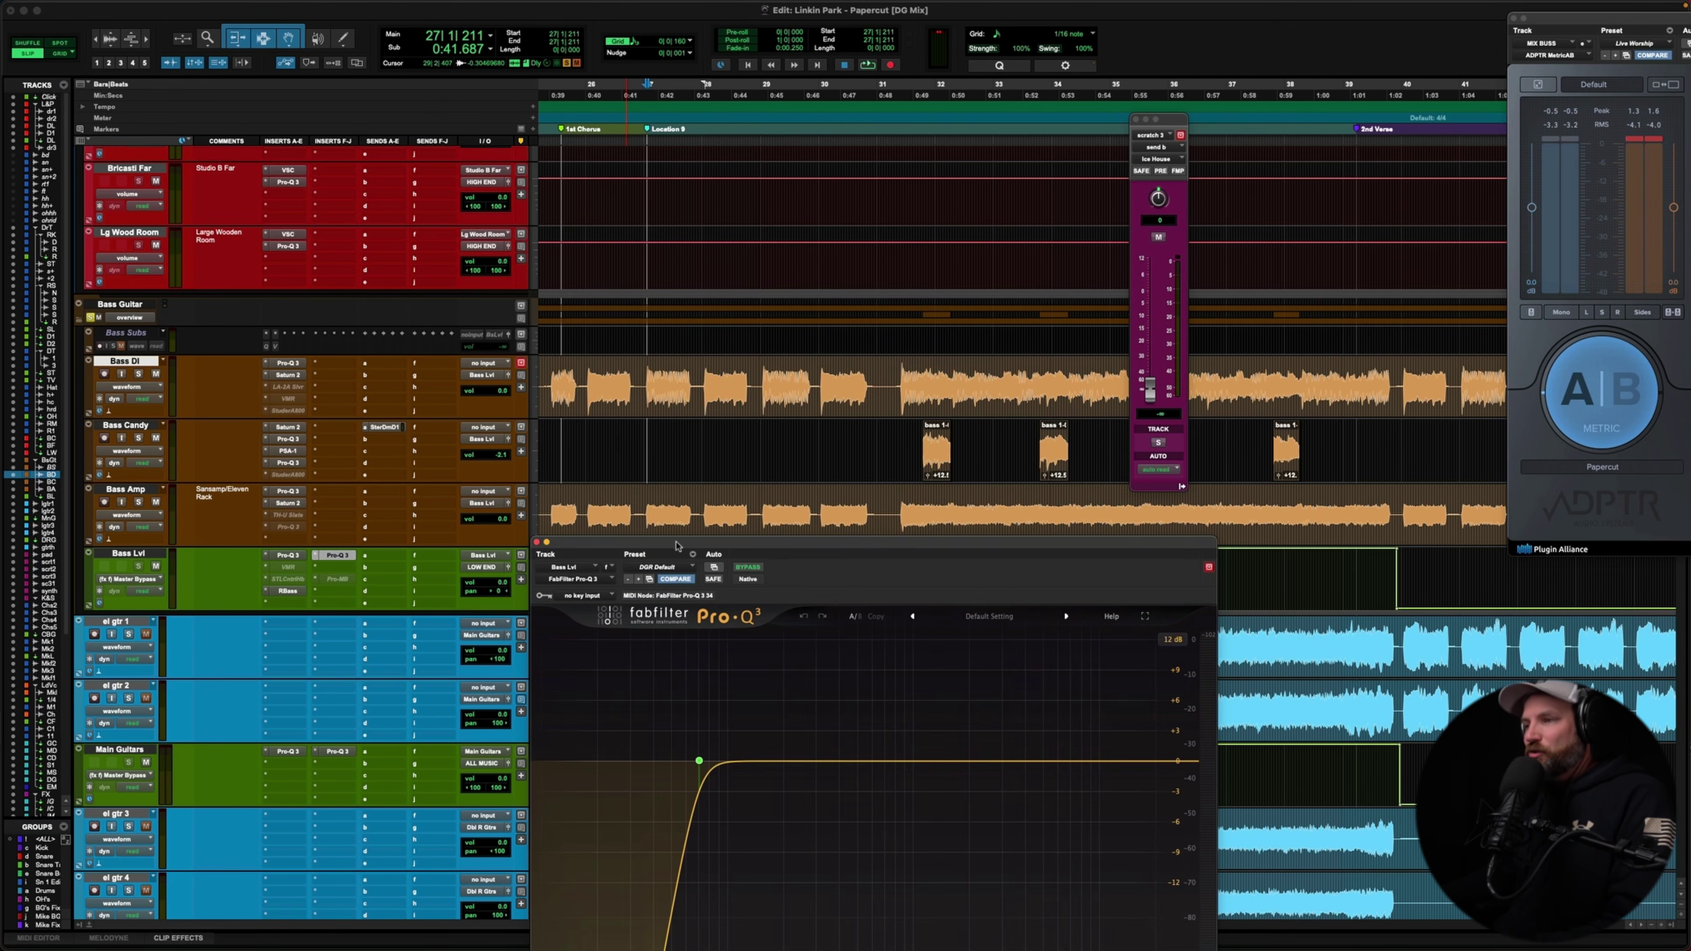
pyautogui.click(537, 542)
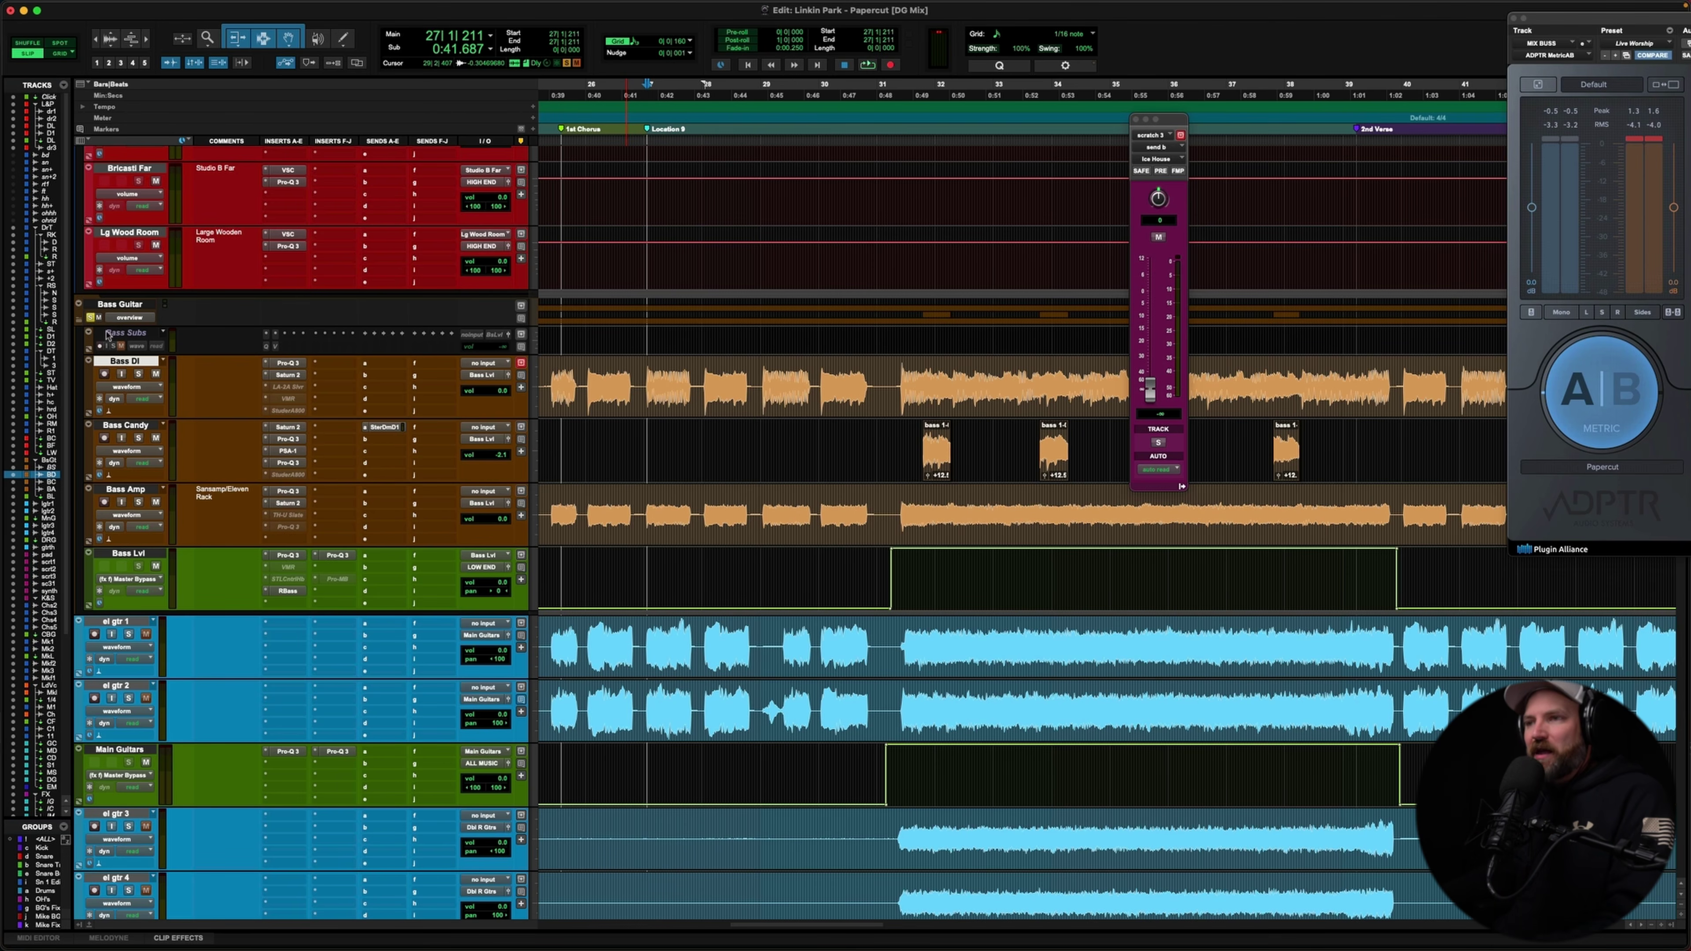
# Solo el gtr 1 and el gtr 2, and inspect the low-end EQ bands in the Main Guitars track's F-J Pro-Q 3.
pyautogui.scroll(-5, 91, 318)
pyautogui.hscroll(-2, 91, 319)
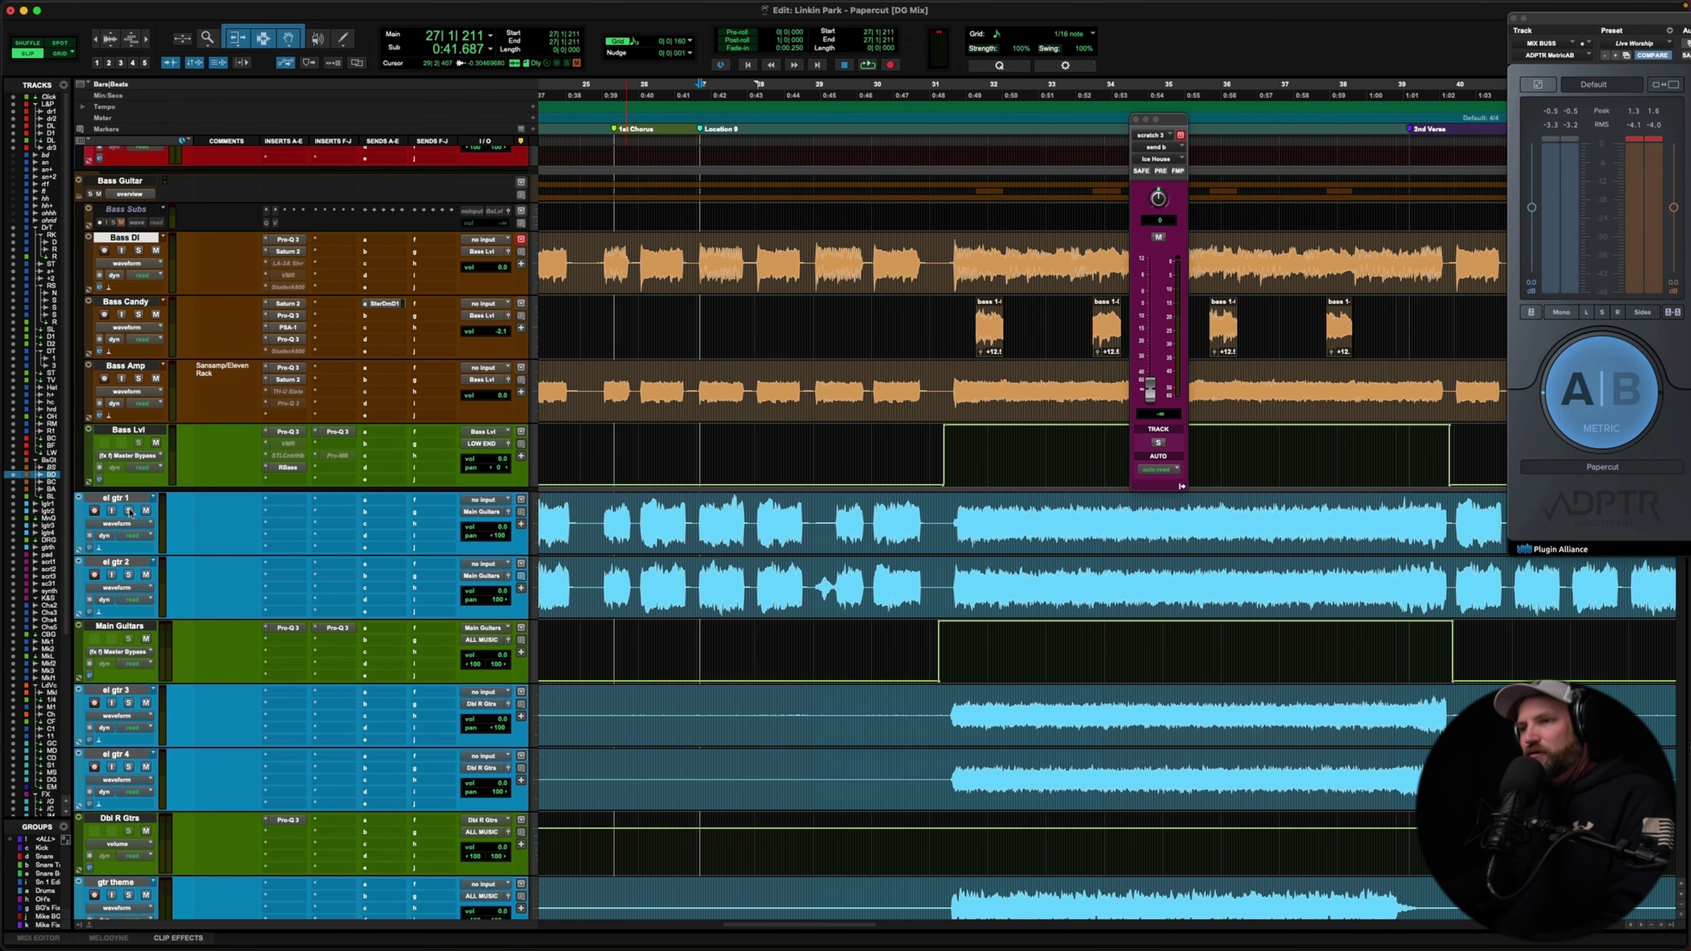
pyautogui.click(335, 628)
pyautogui.moveTo(775, 486); pyautogui.dragTo(786, 284)
pyautogui.moveTo(740, 496)
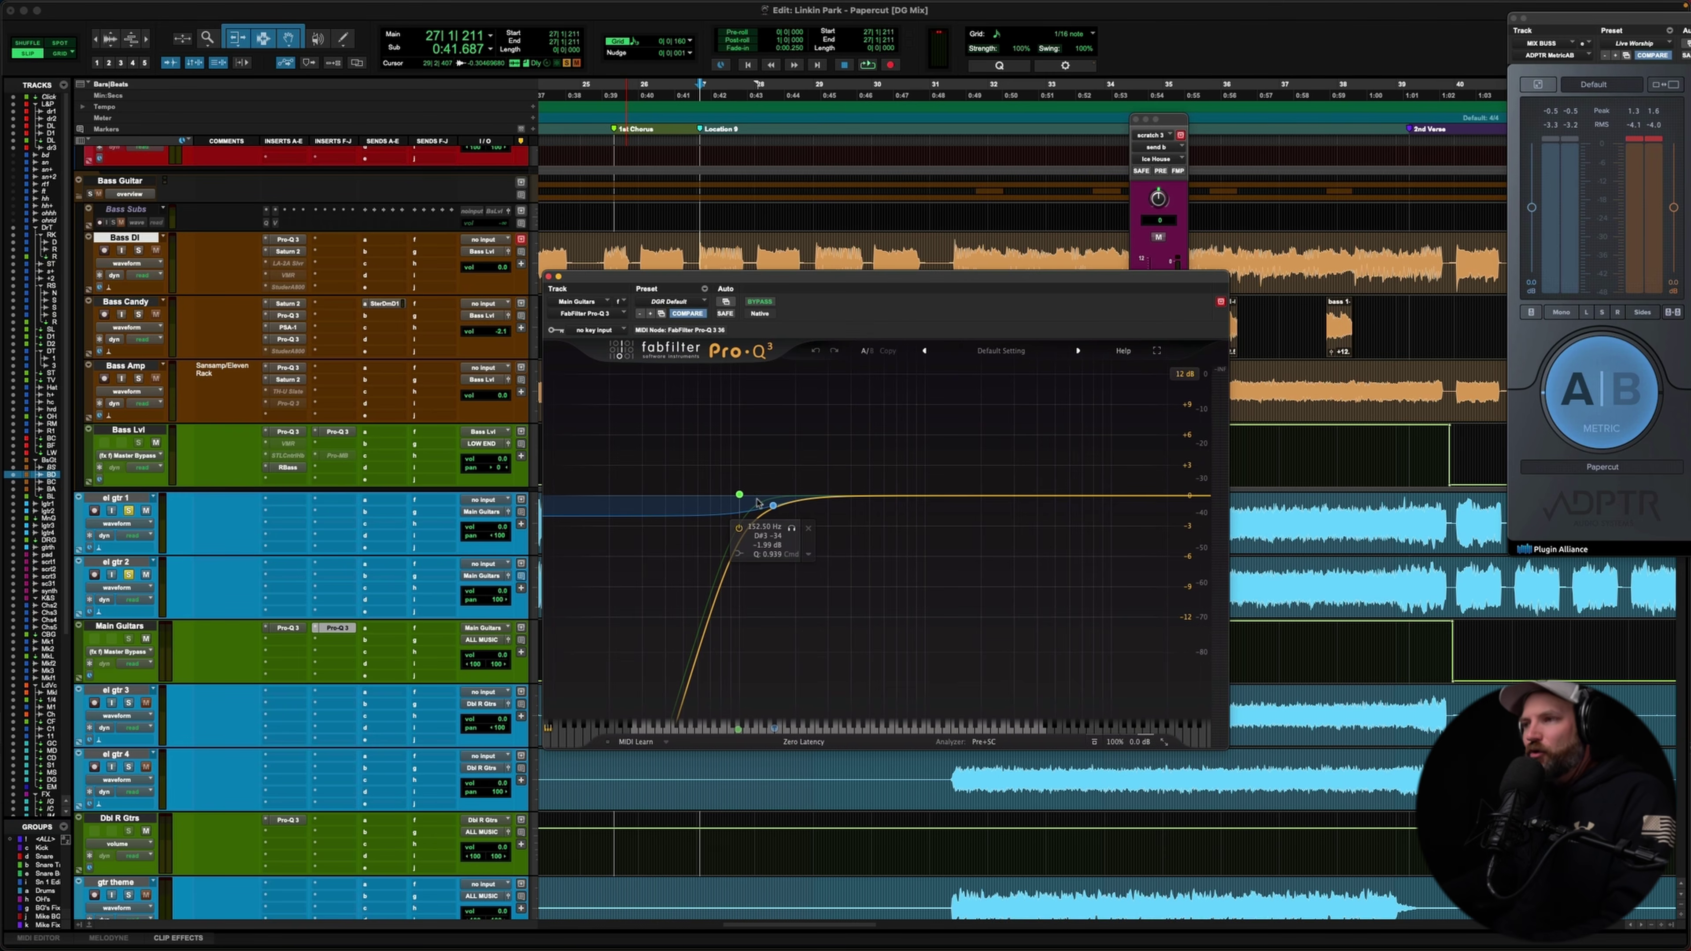
pyautogui.click(549, 277)
# Reopen the Main Guitars F-J Pro-Q 3 and play the soloed guitars from bar 29 across the bypass automation change.
pyautogui.click(694, 518)
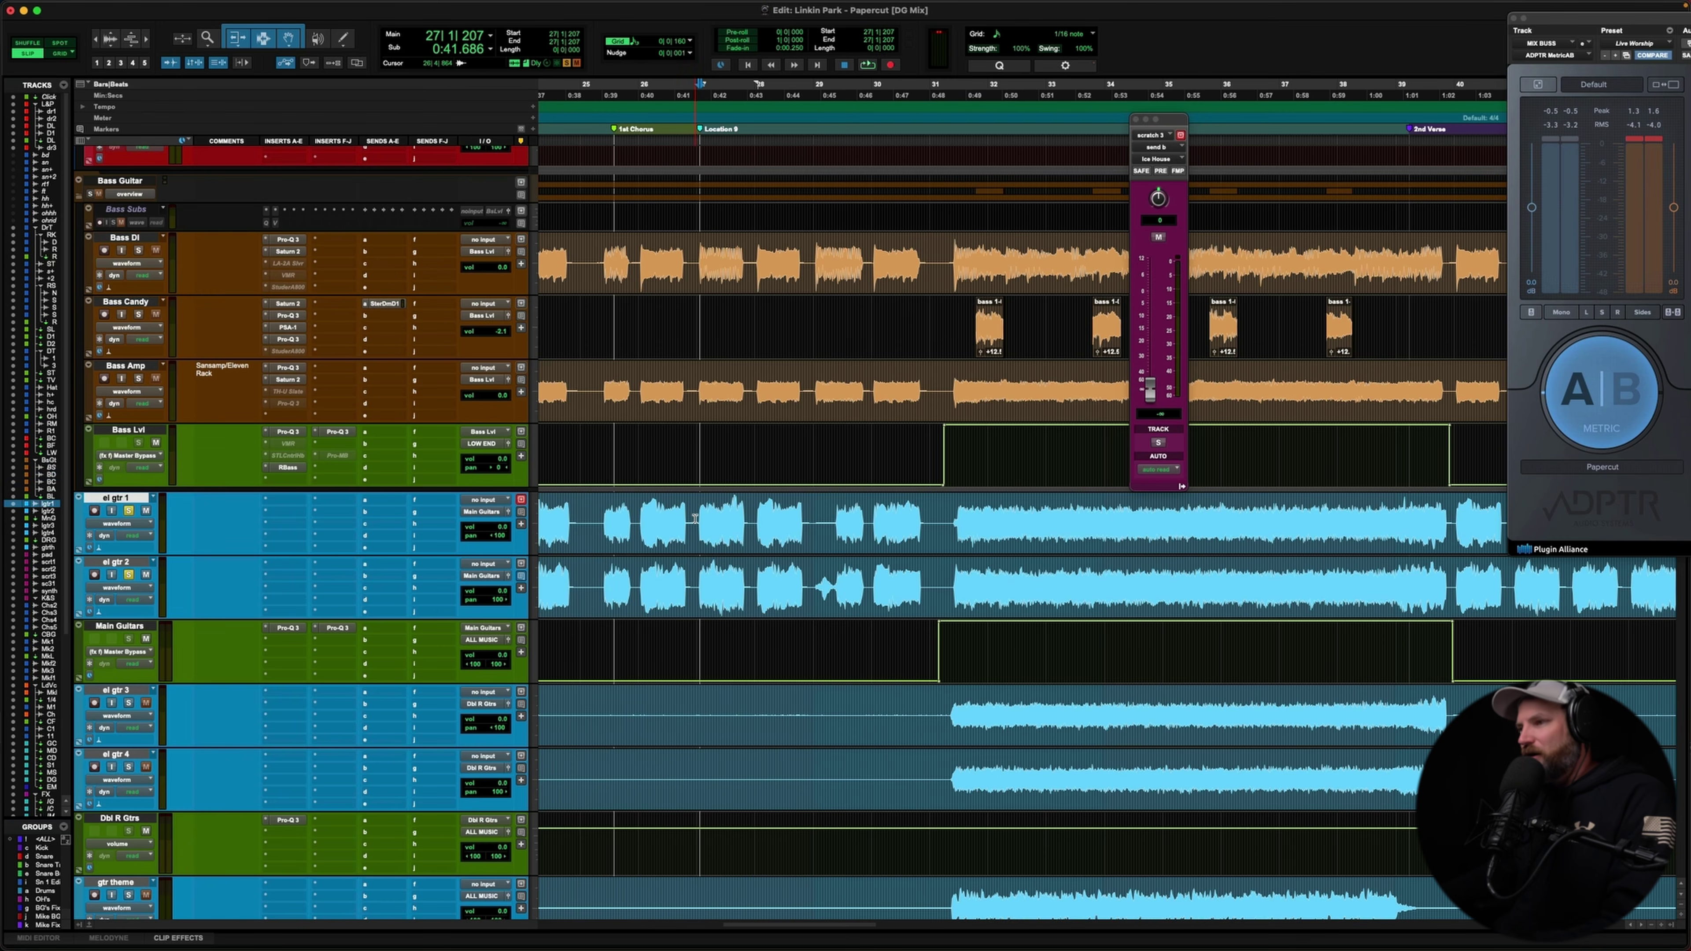
pyautogui.click(338, 630)
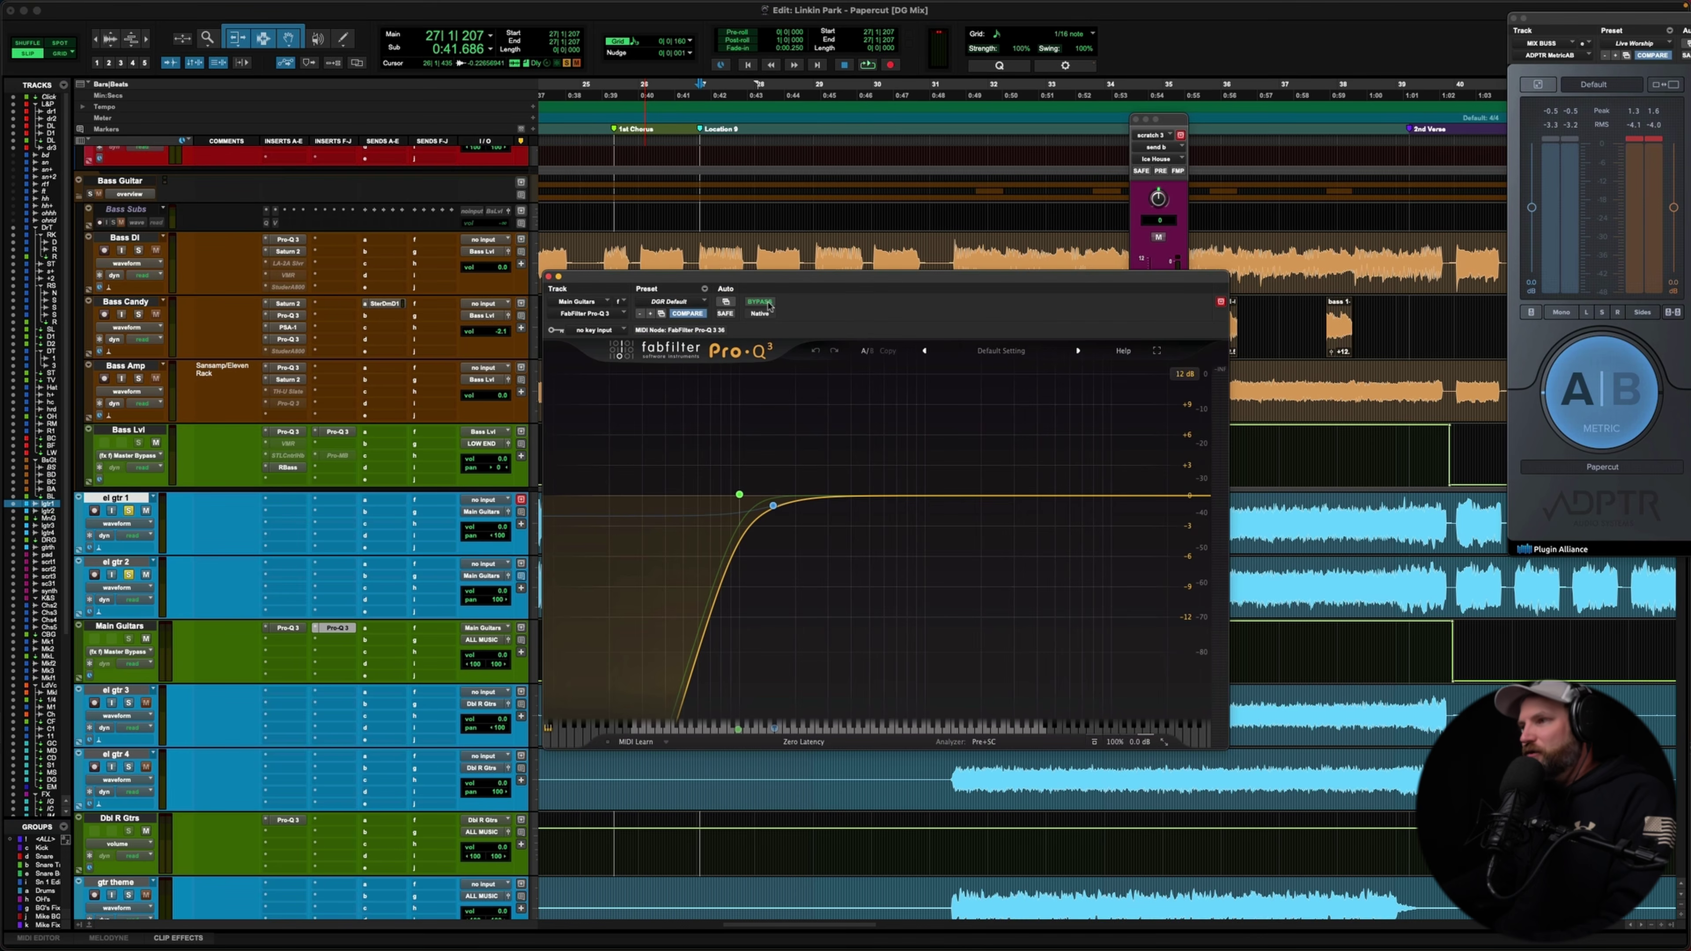
pyautogui.moveTo(781, 287); pyautogui.dragTo(779, 674)
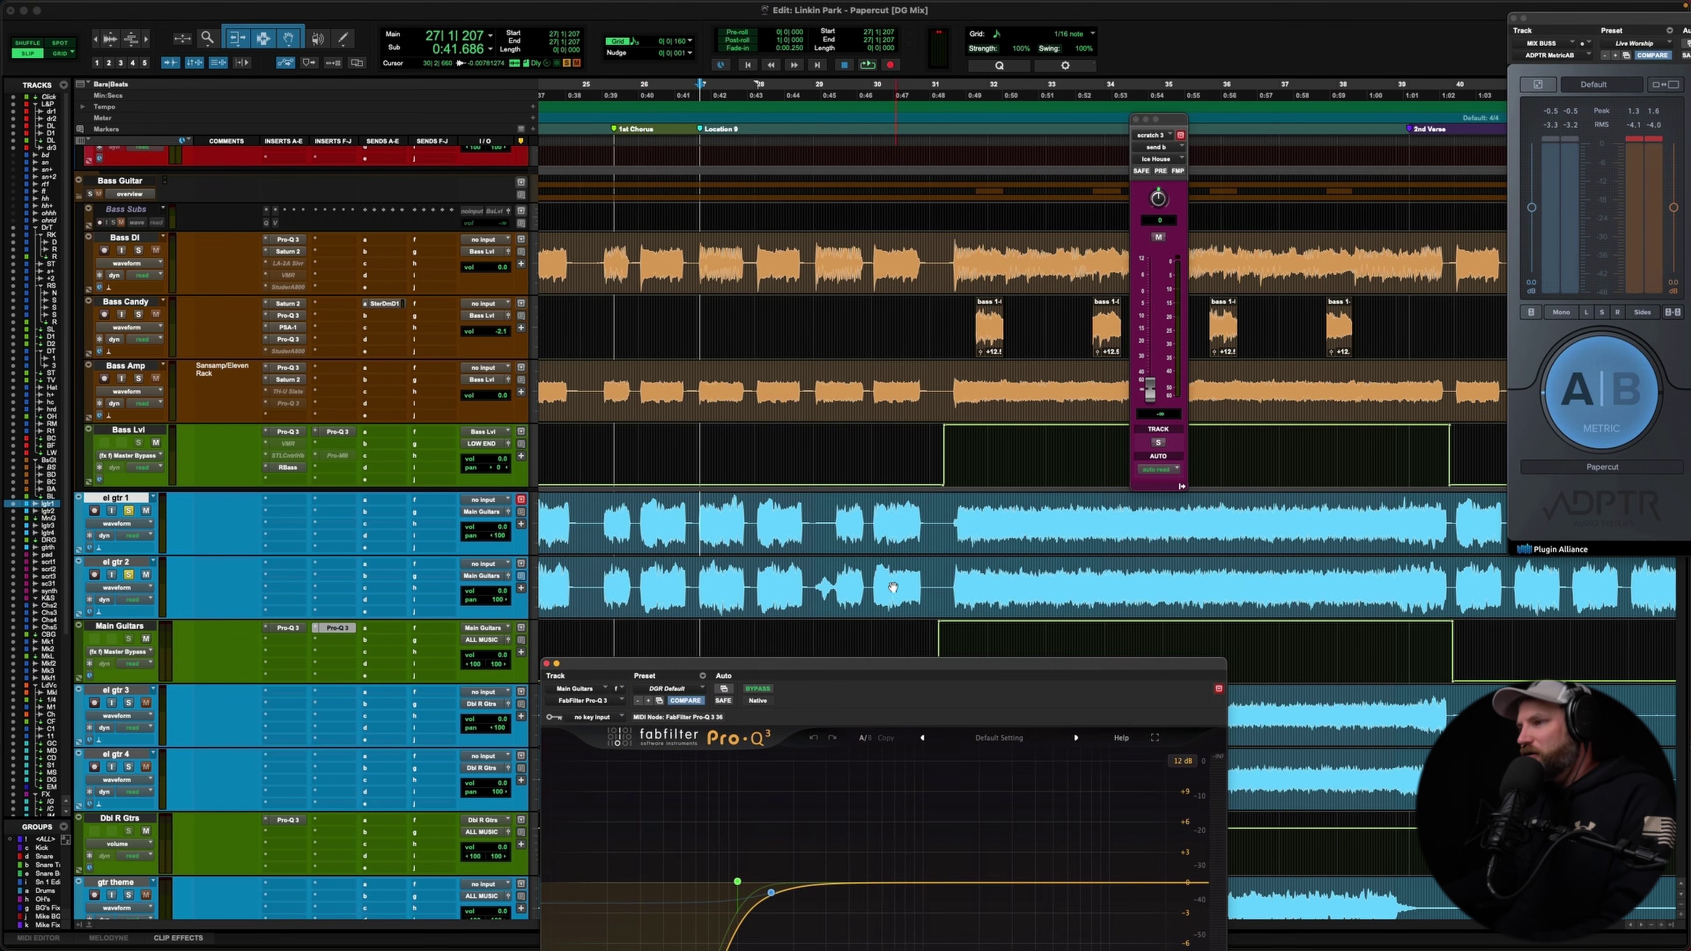
pyautogui.click(832, 517)
pyautogui.press('space')
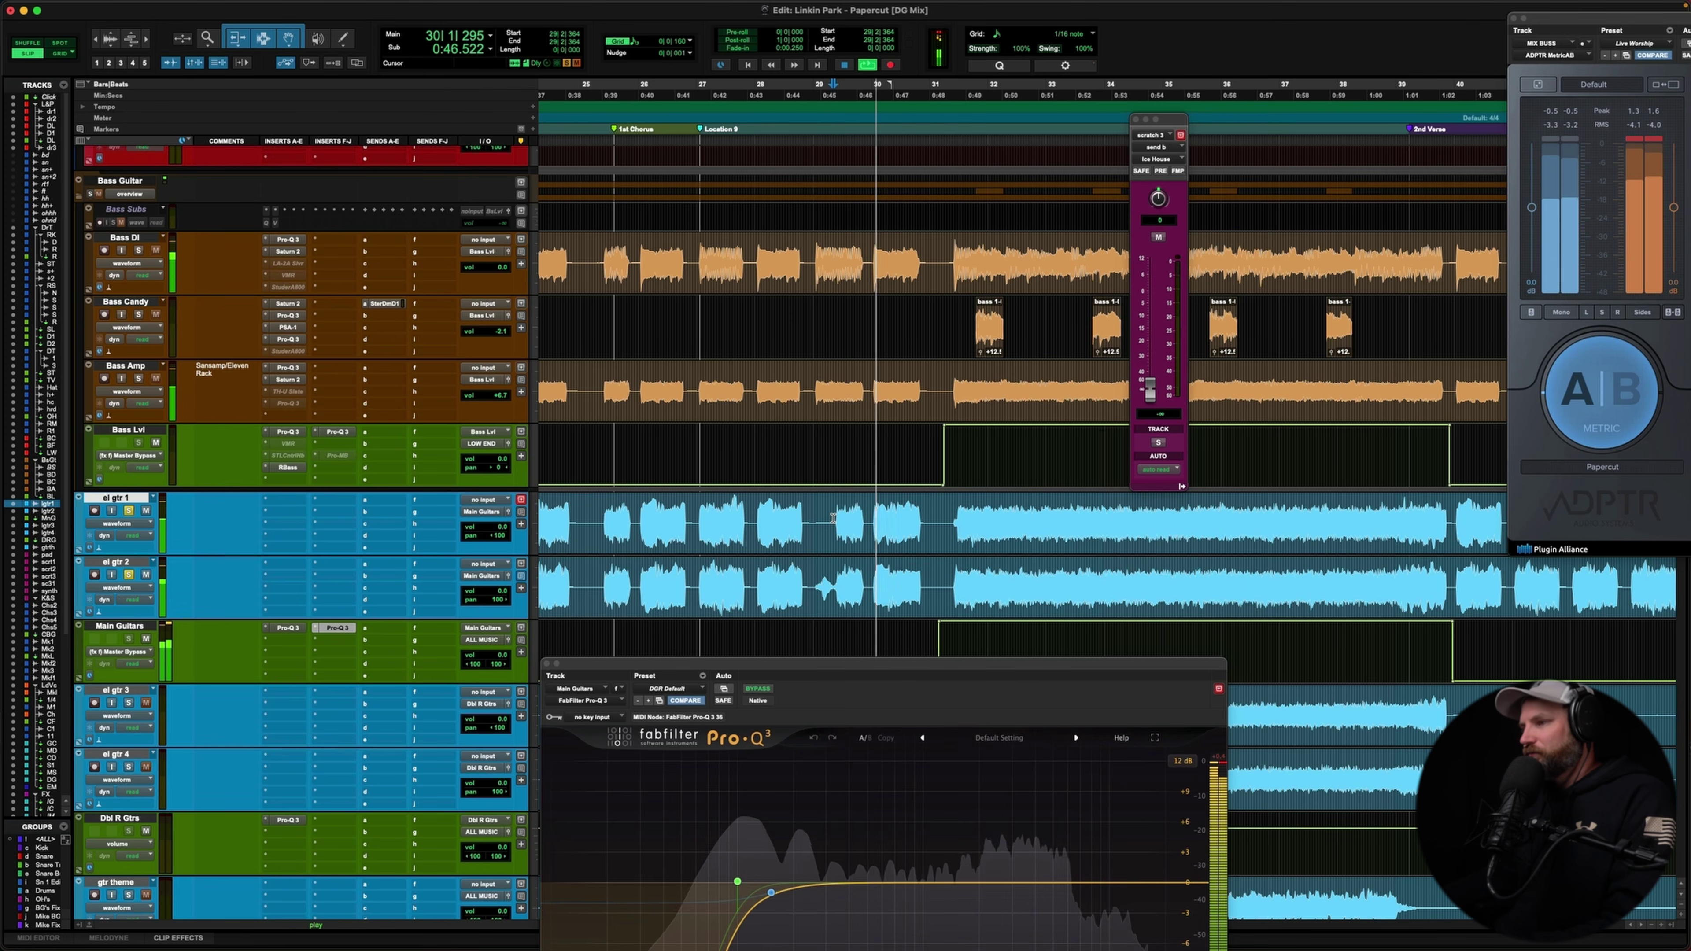
pyautogui.moveTo(854, 661); pyautogui.dragTo(836, 102)
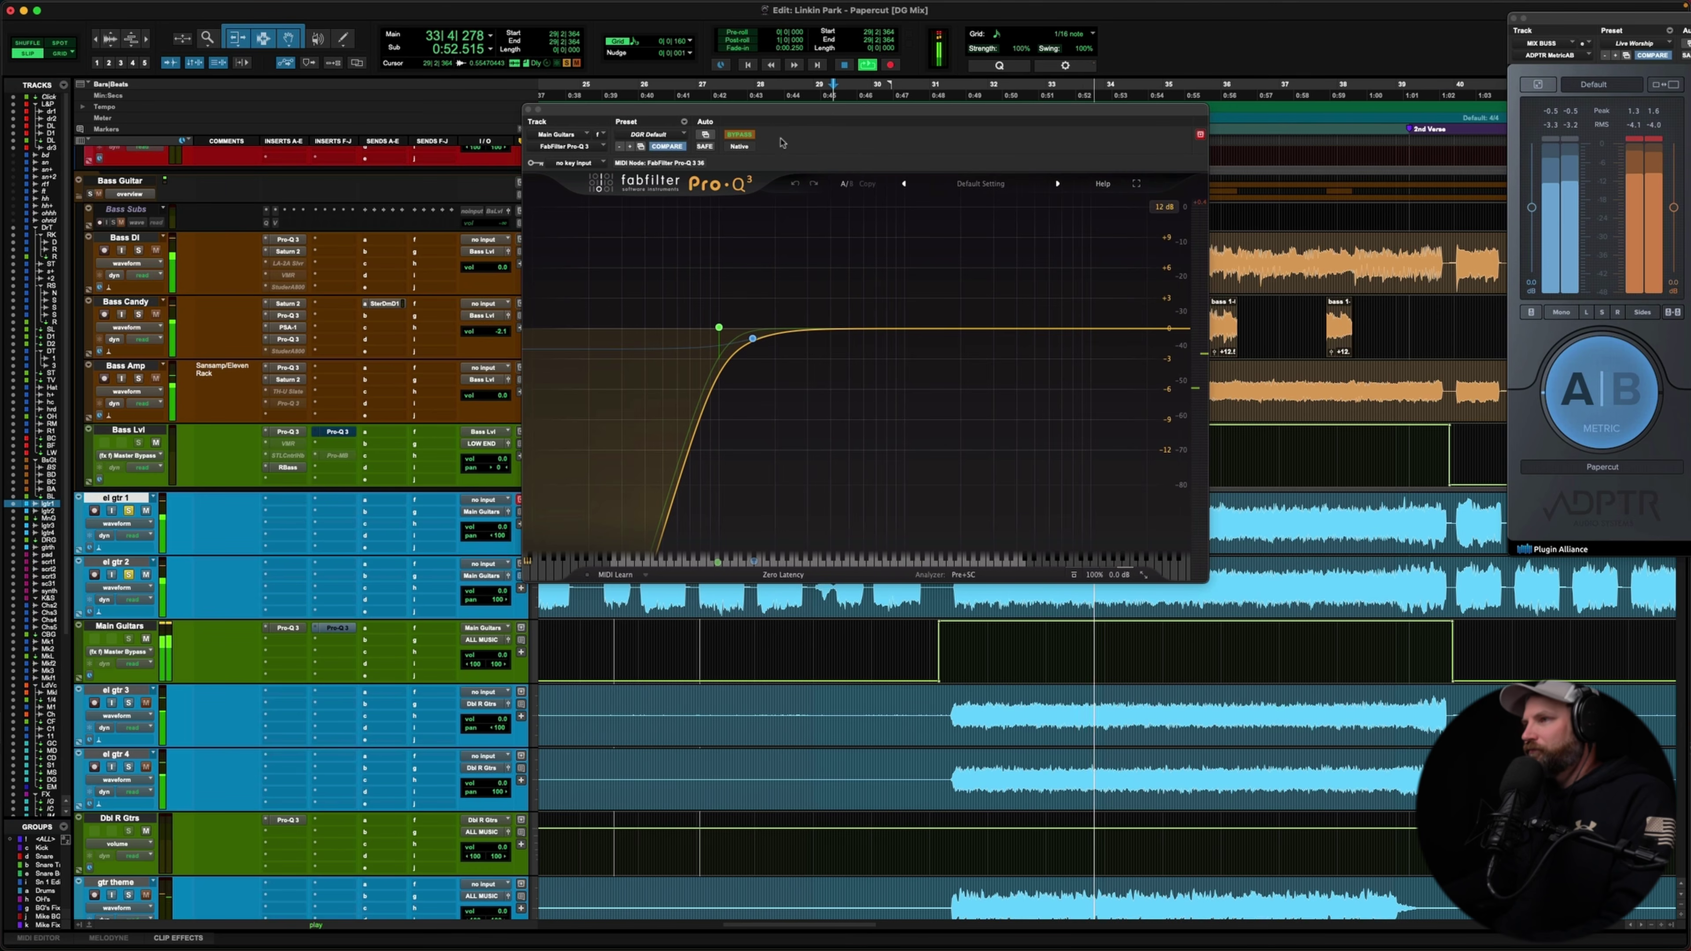
pyautogui.press('space')
# Play the soloed guitars from just before bar 27, switching the Main Guitars Pro-Q 3 bypass during playback to compare the sound.
pyautogui.moveTo(782, 141); pyautogui.dragTo(757, 611)
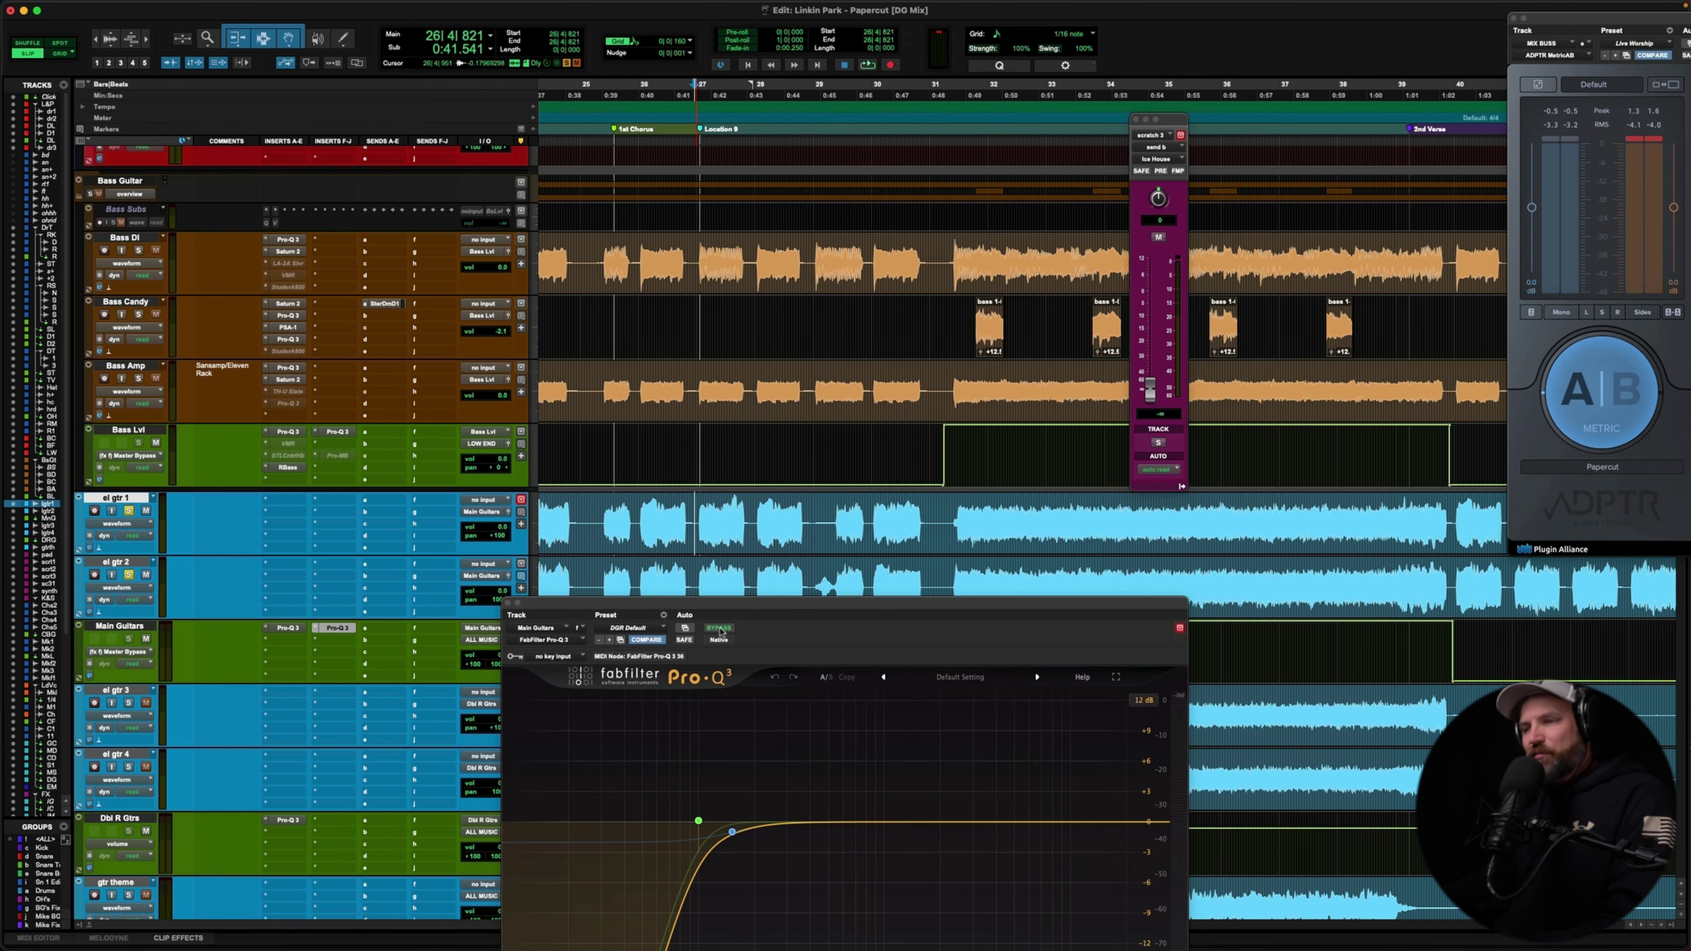
pyautogui.press('space')
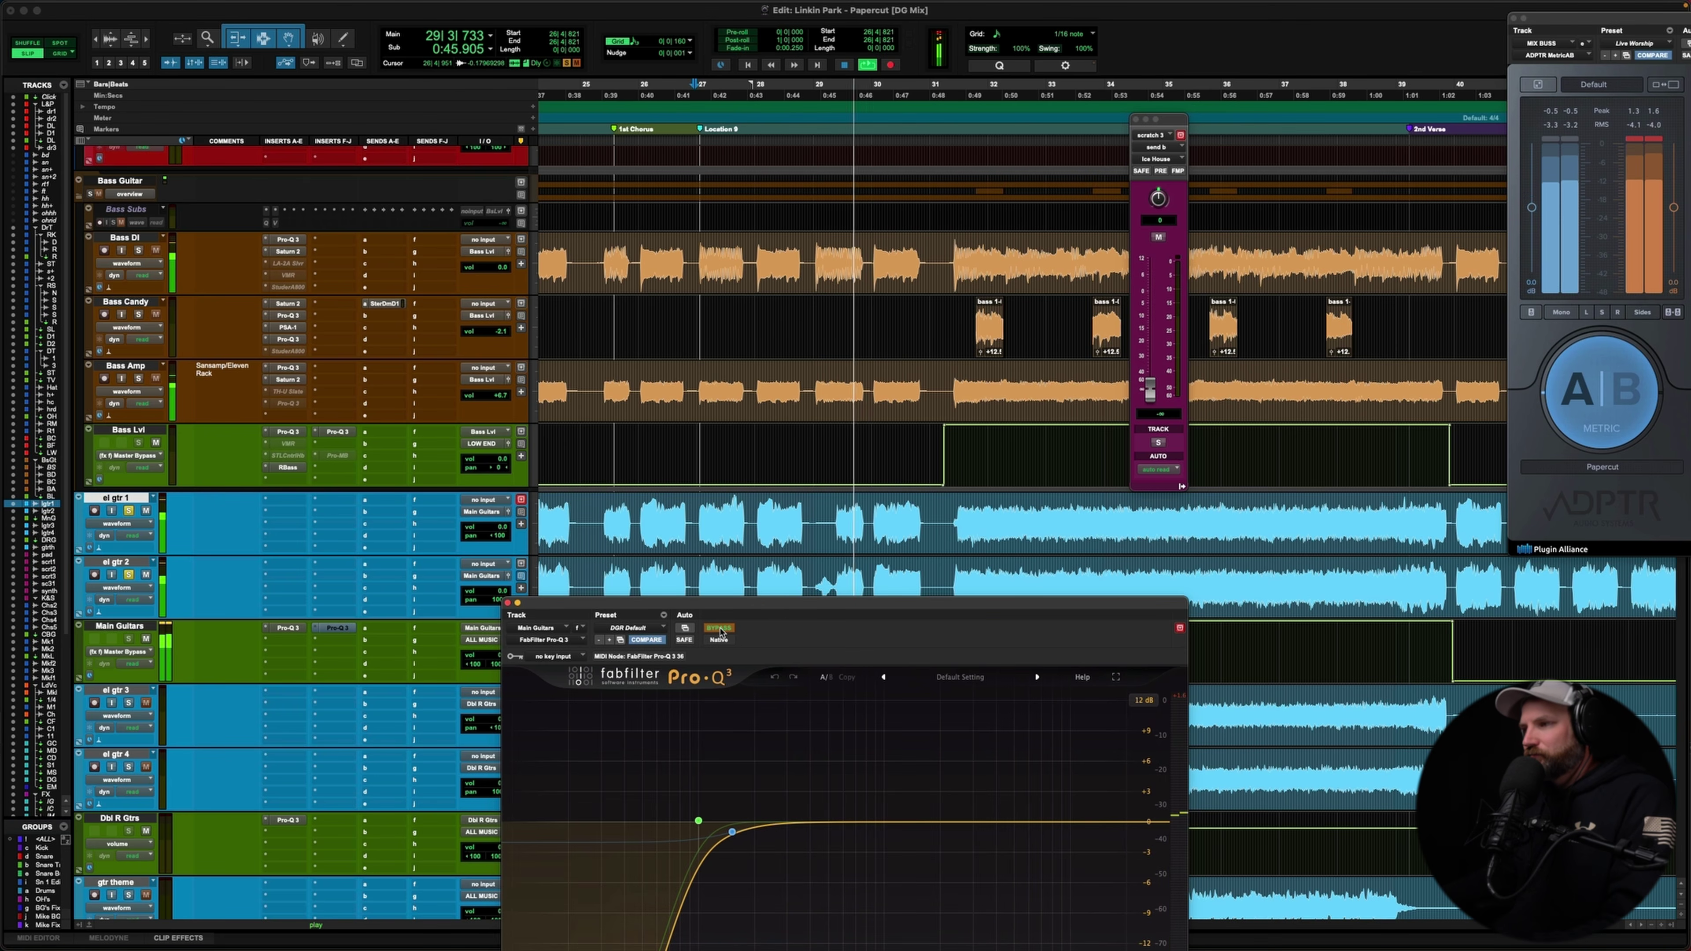
pyautogui.click(719, 628)
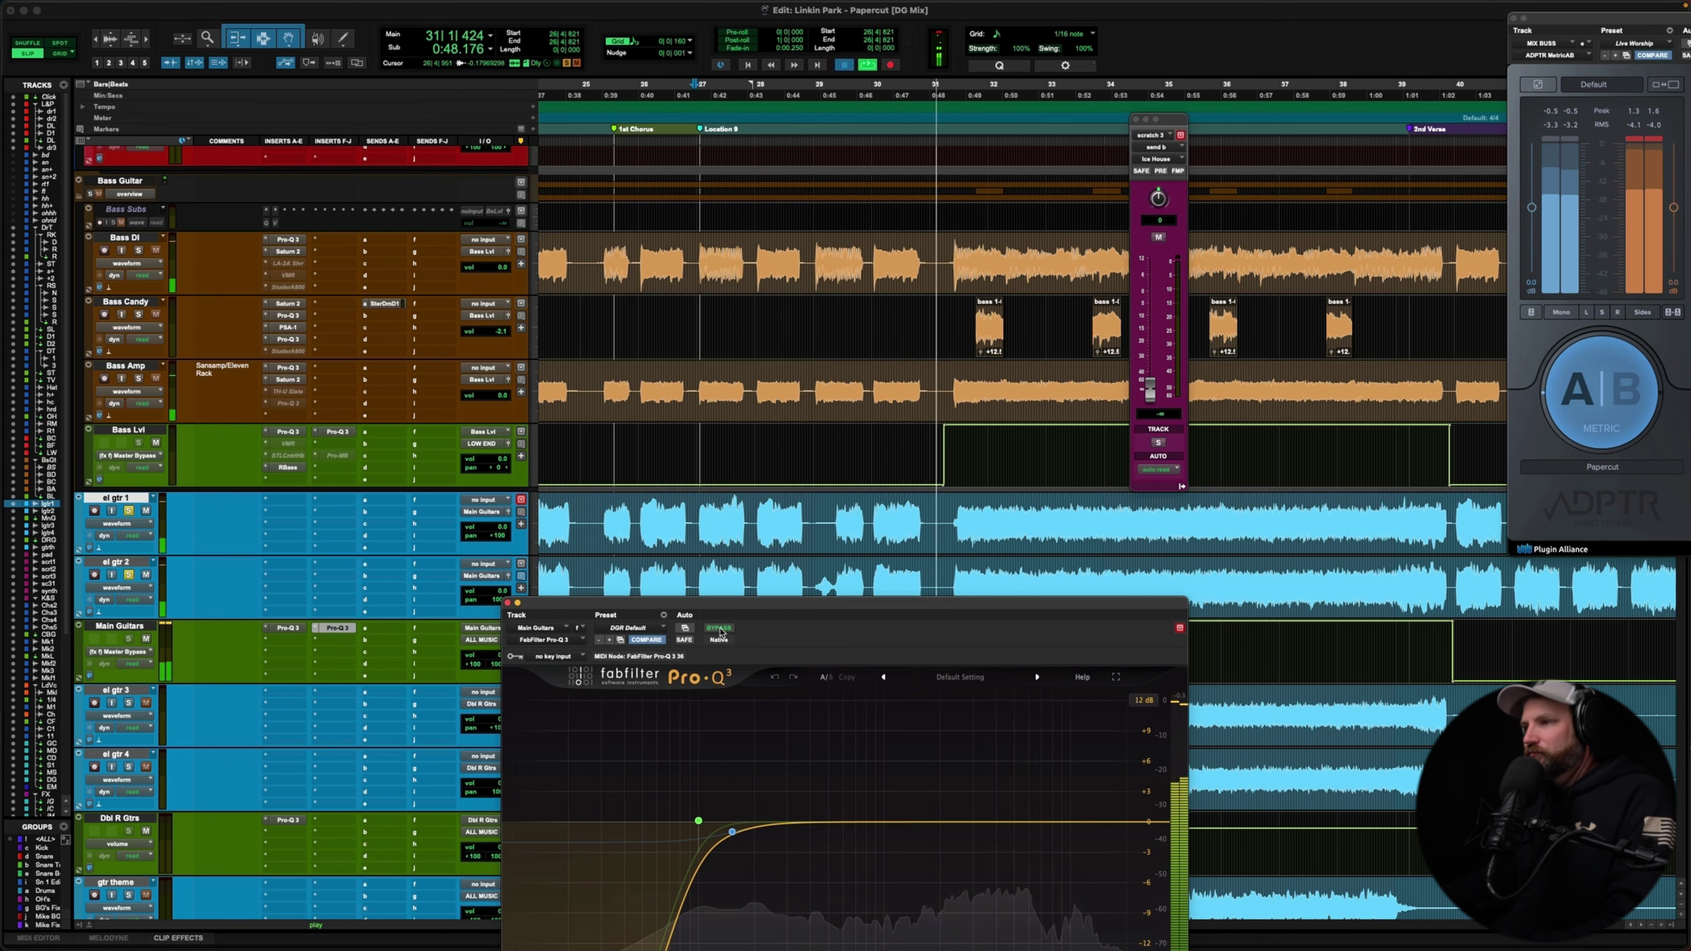
pyautogui.press('space')
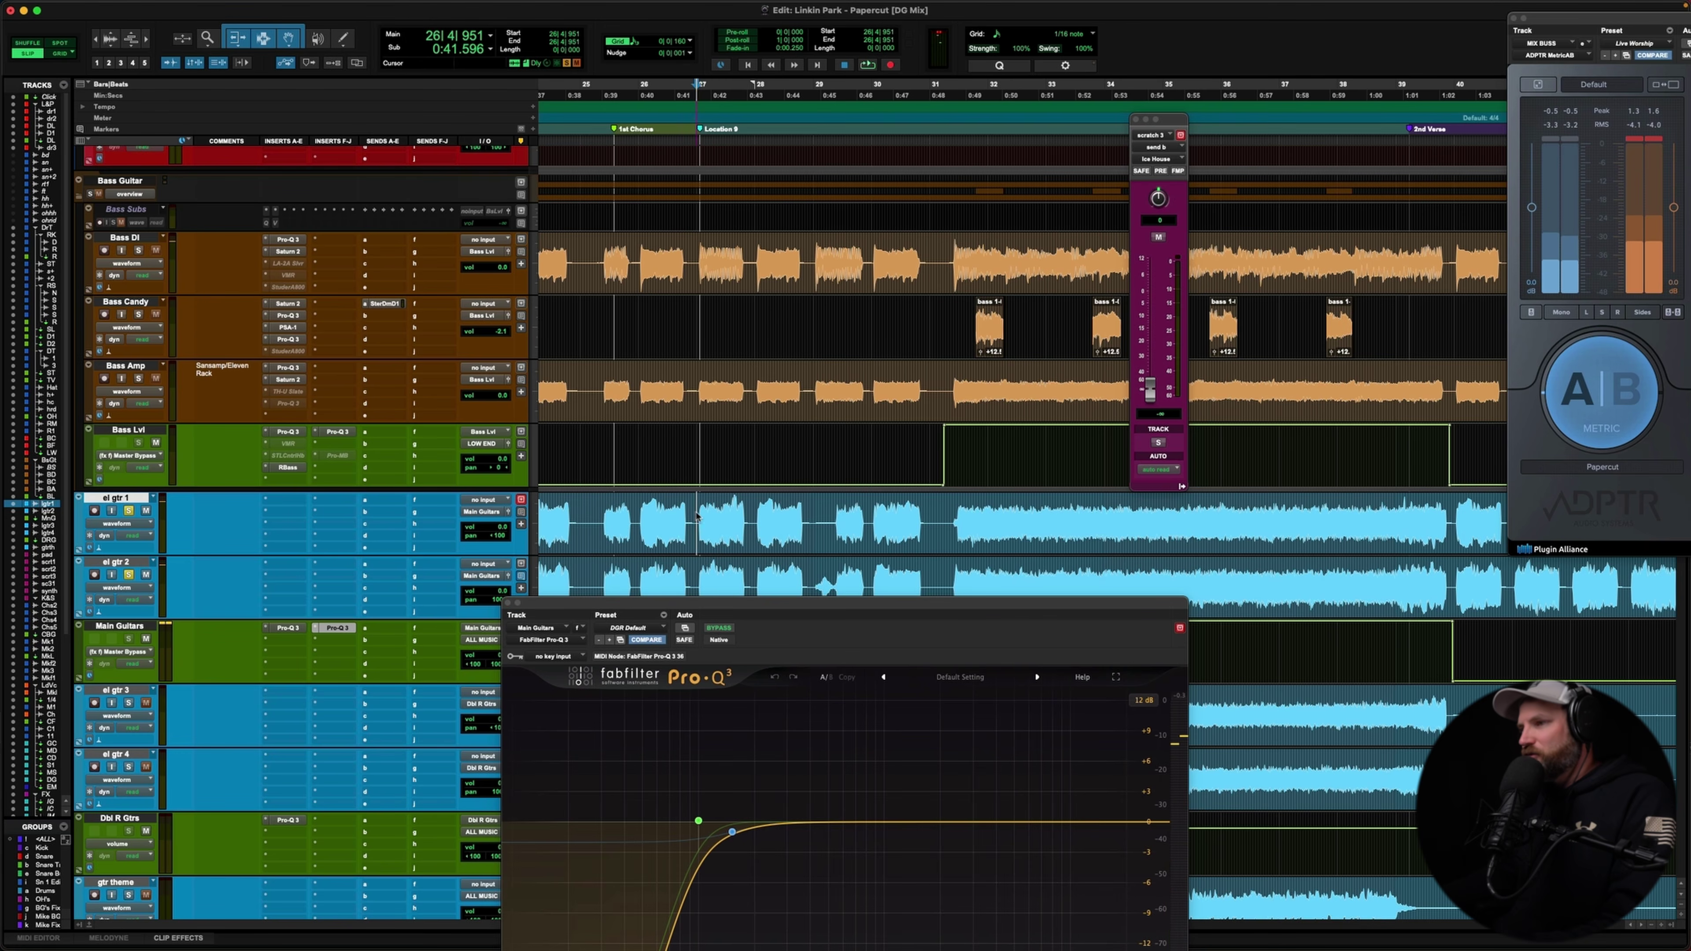
# Select the two-bar el gtr 1 and el gtr 2 passage from bar 27 and play it, toggling the Pro-Q 3 bypass.
pyautogui.moveTo(696, 533); pyautogui.dragTo(810, 579)
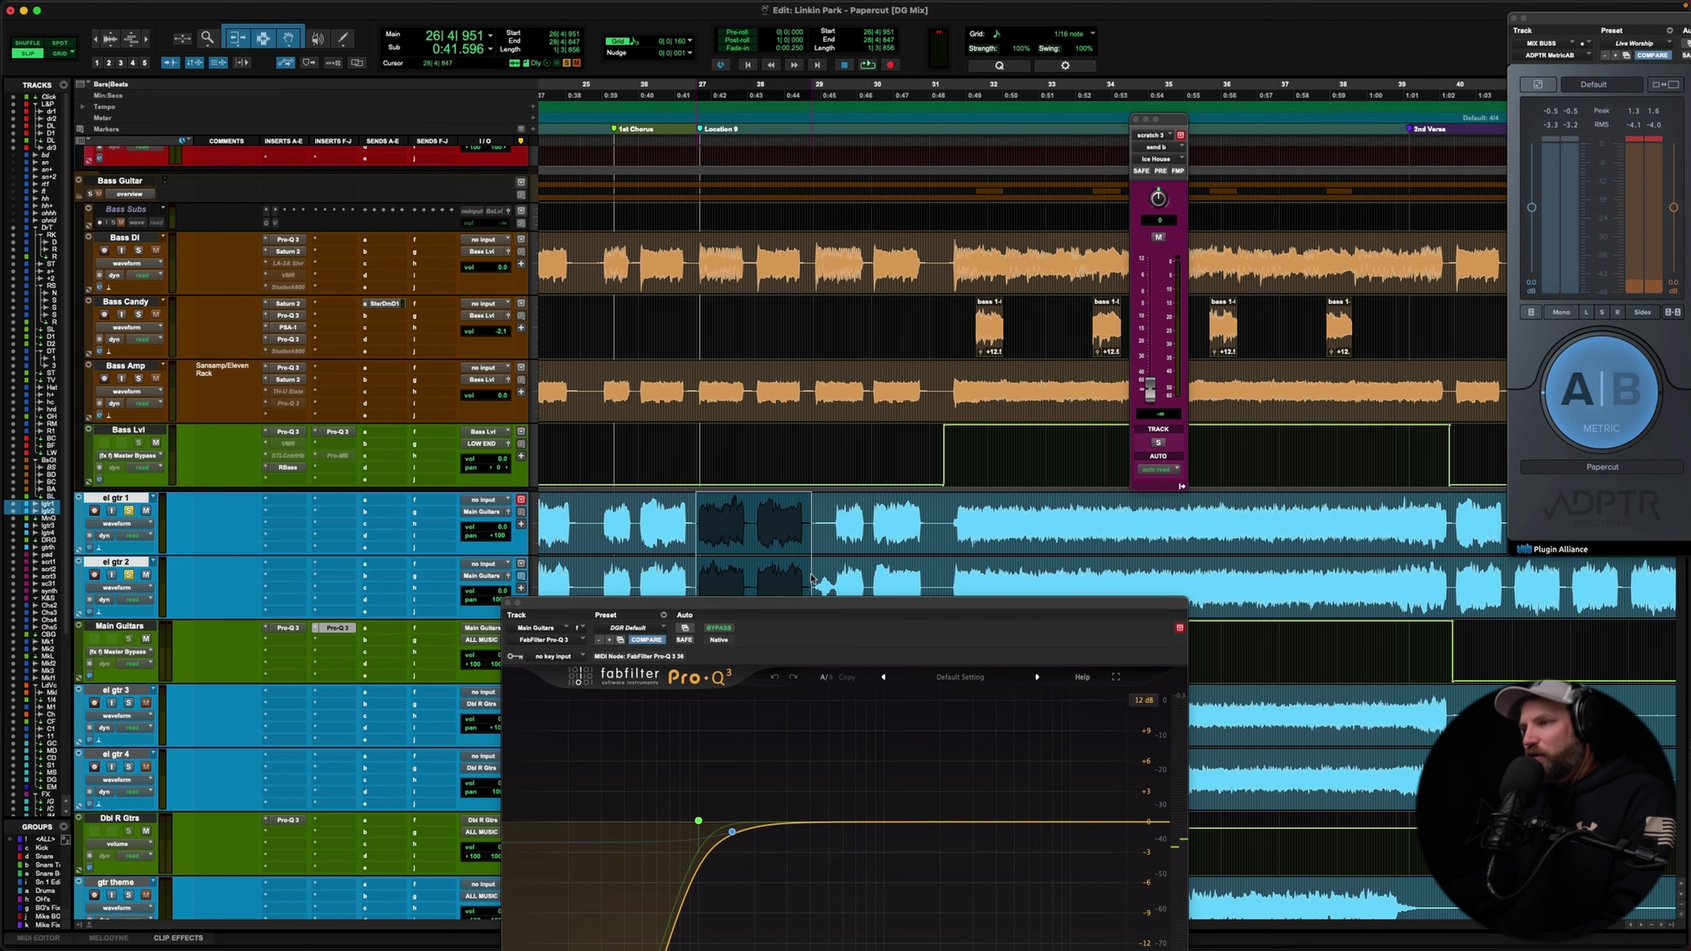
pyautogui.press('Tab')
pyautogui.keyDown('shift'); pyautogui.click(802, 515); pyautogui.keyUp('shift')
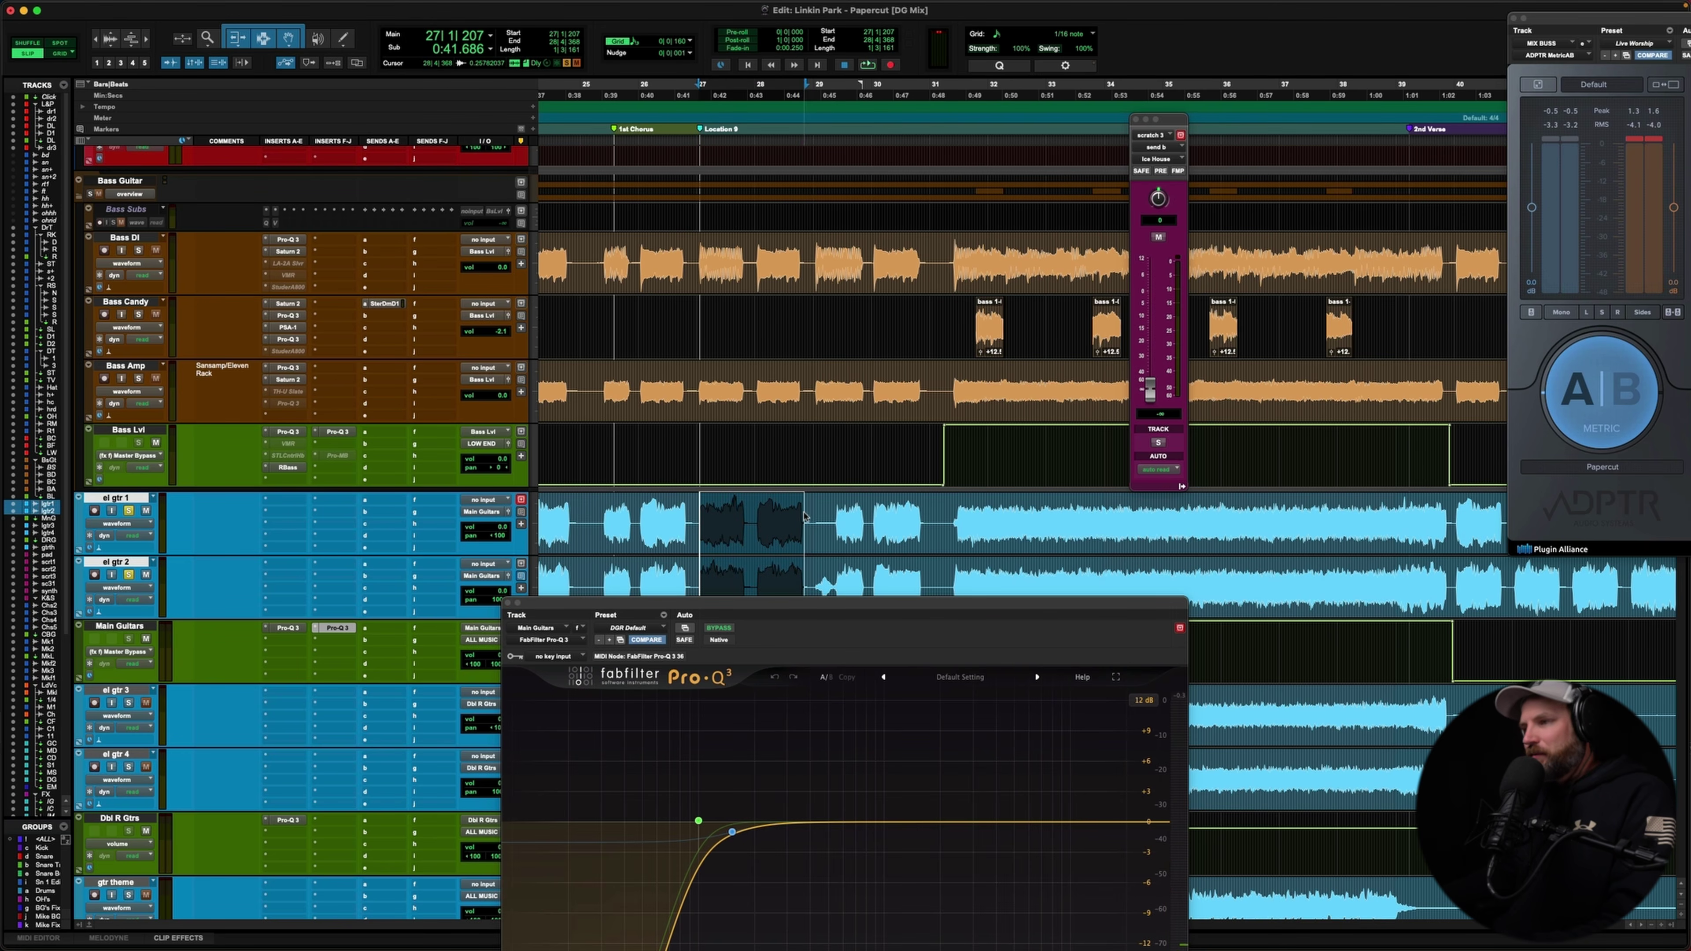
pyautogui.moveTo(766, 606); pyautogui.dragTo(775, 172)
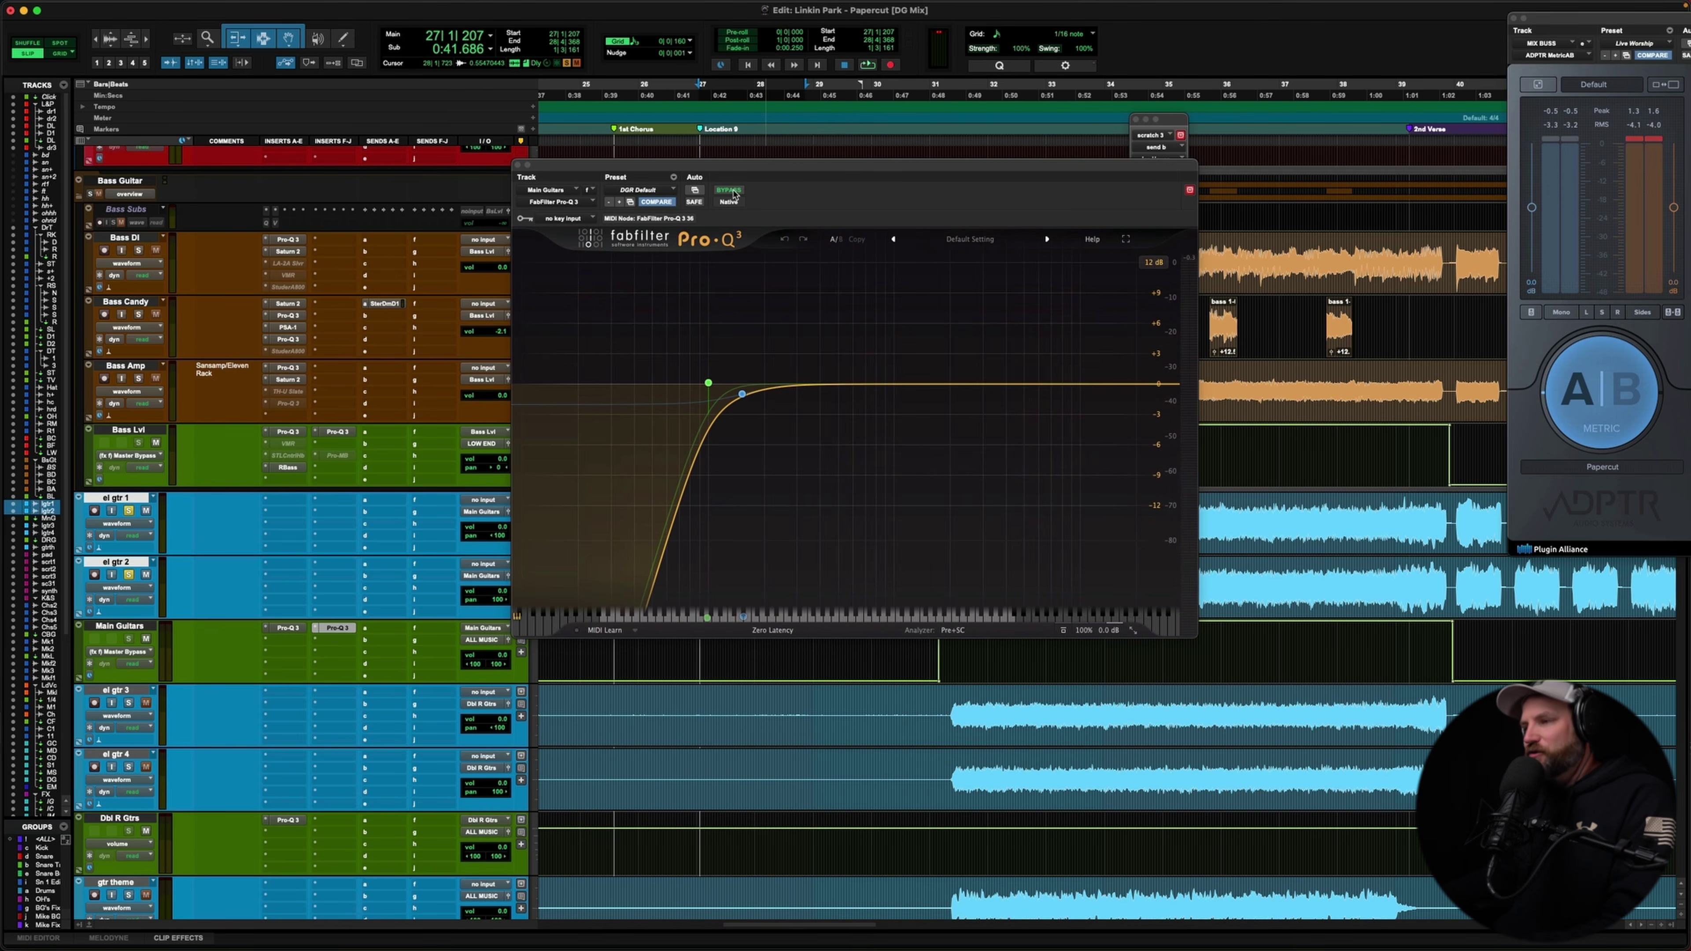
pyautogui.press('space')
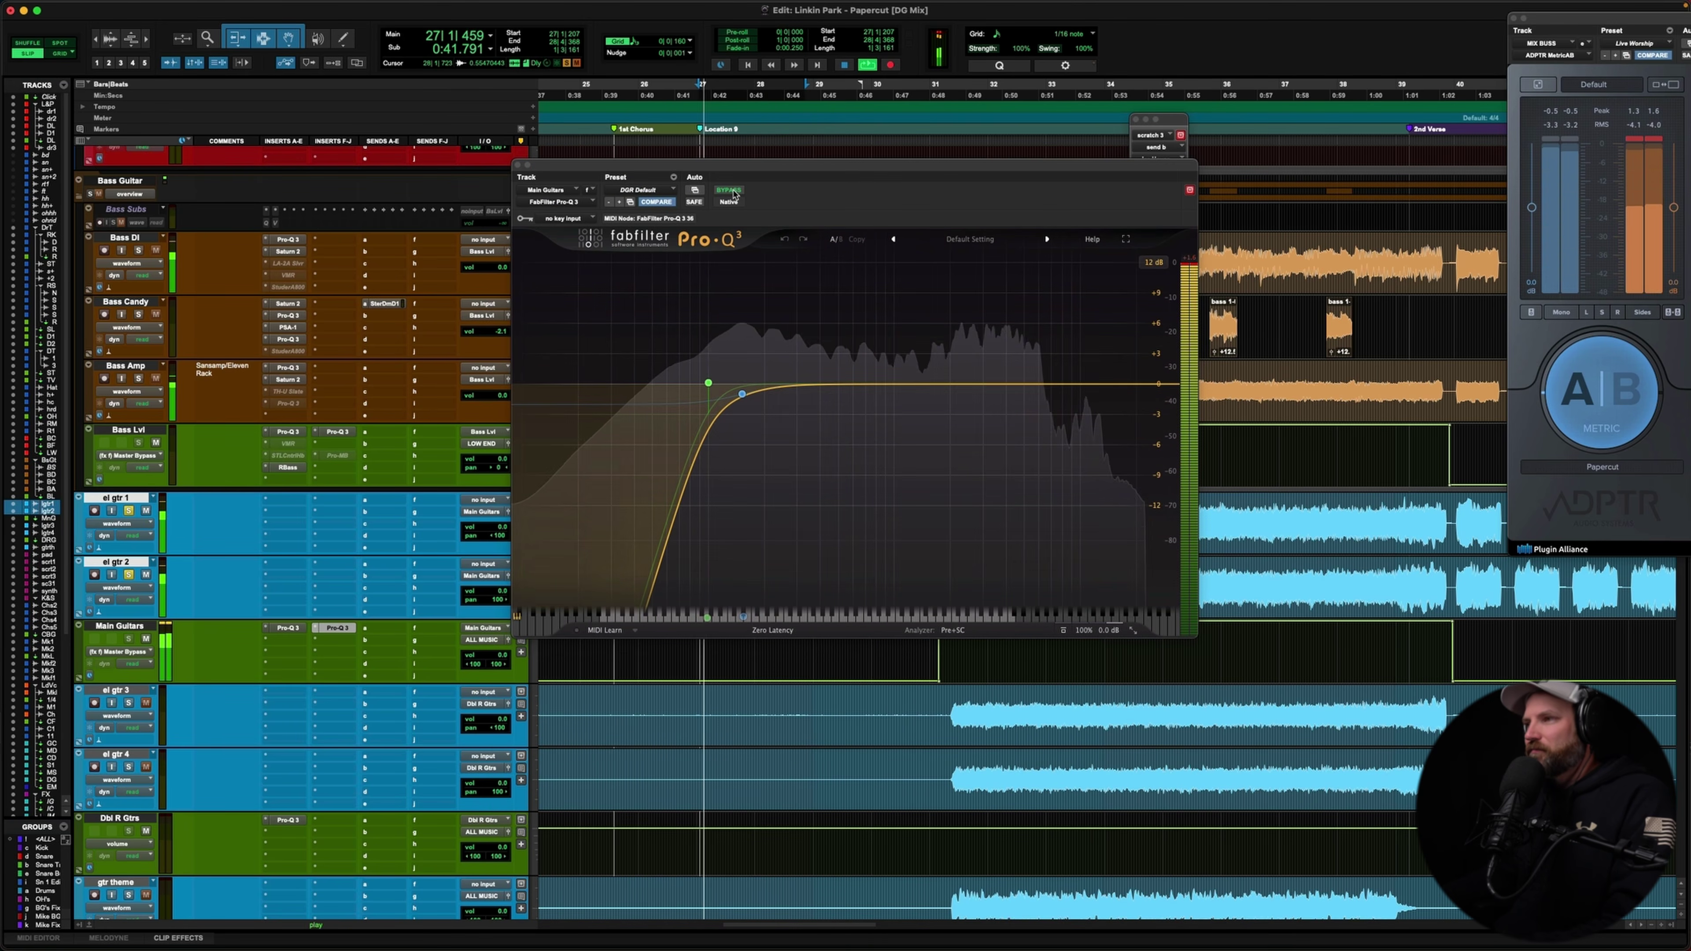
pyautogui.click(733, 193)
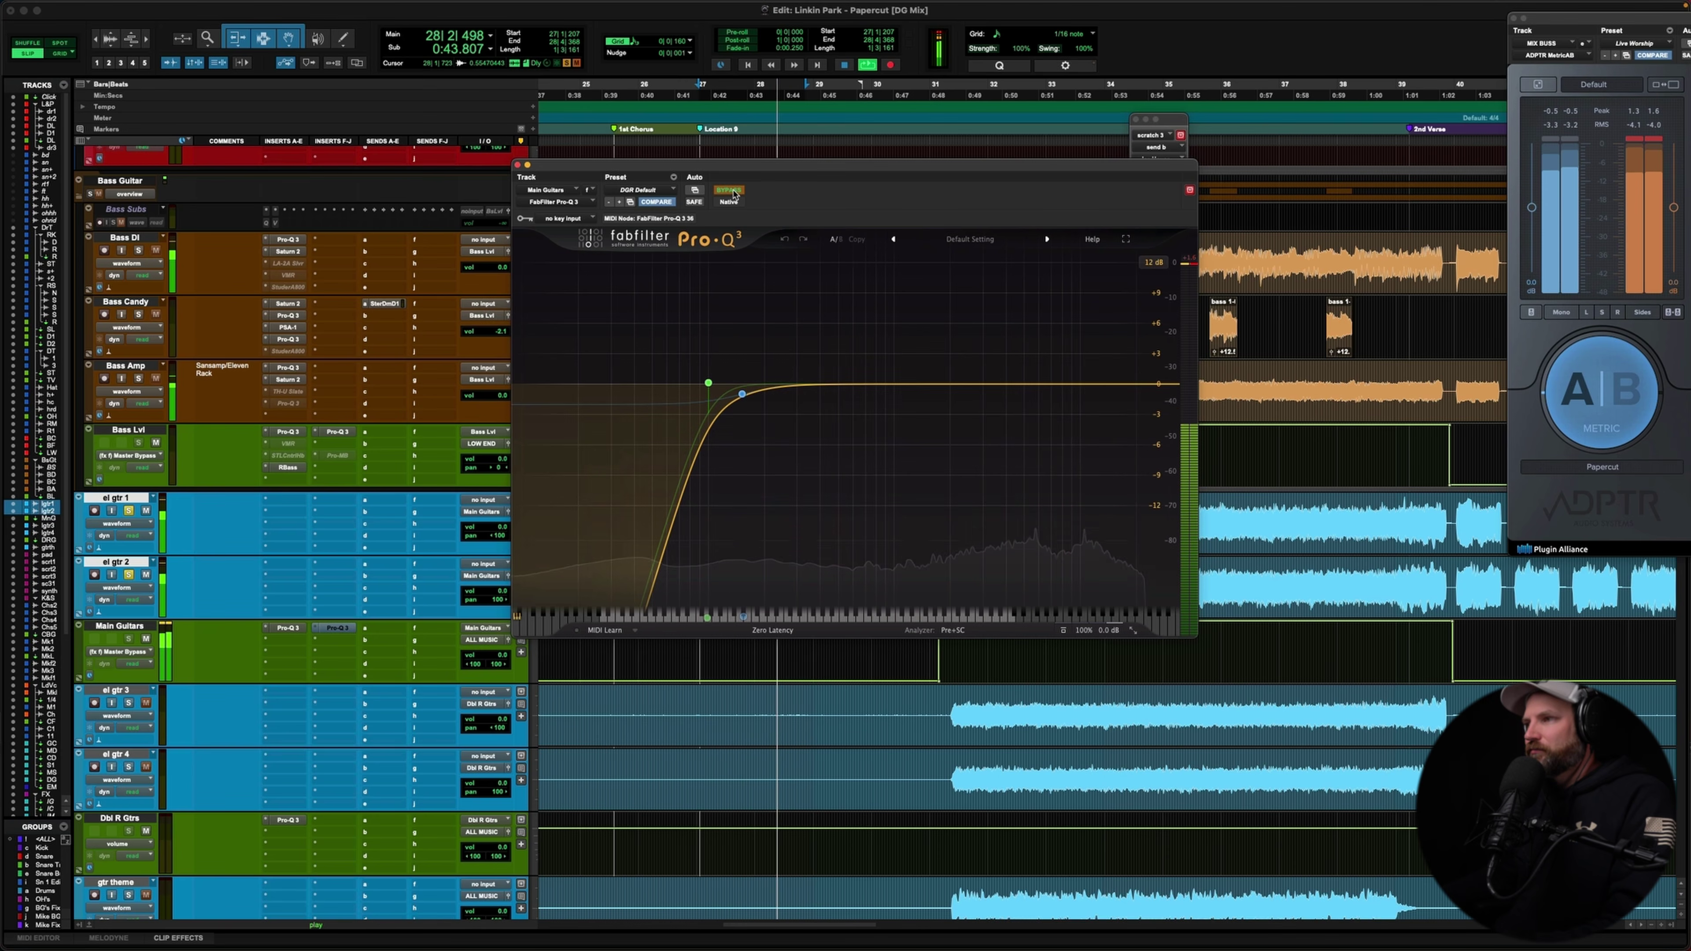
pyautogui.click(733, 192)
pyautogui.press('space')
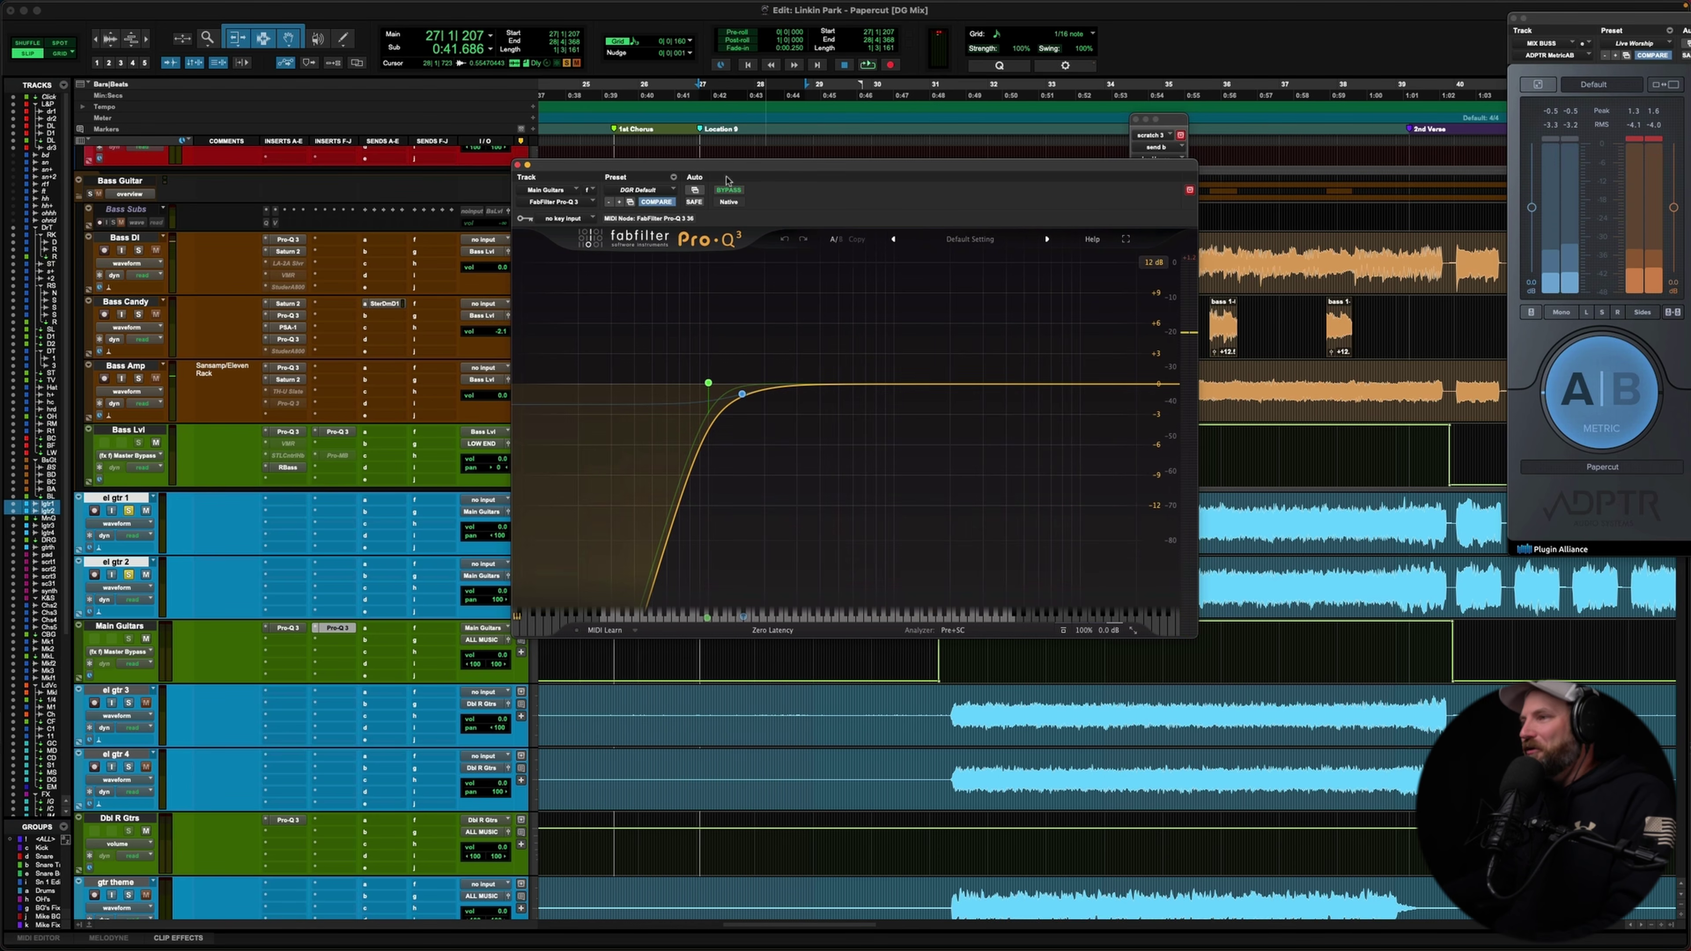
# Extend the guitar selection back to bar 25 and play it, toggling the Pro-Q 3 bypass to compare the low end.
pyautogui.moveTo(719, 167); pyautogui.dragTo(719, 677)
pyautogui.keyDown('shift'); pyautogui.click(605, 521); pyautogui.keyUp('shift')
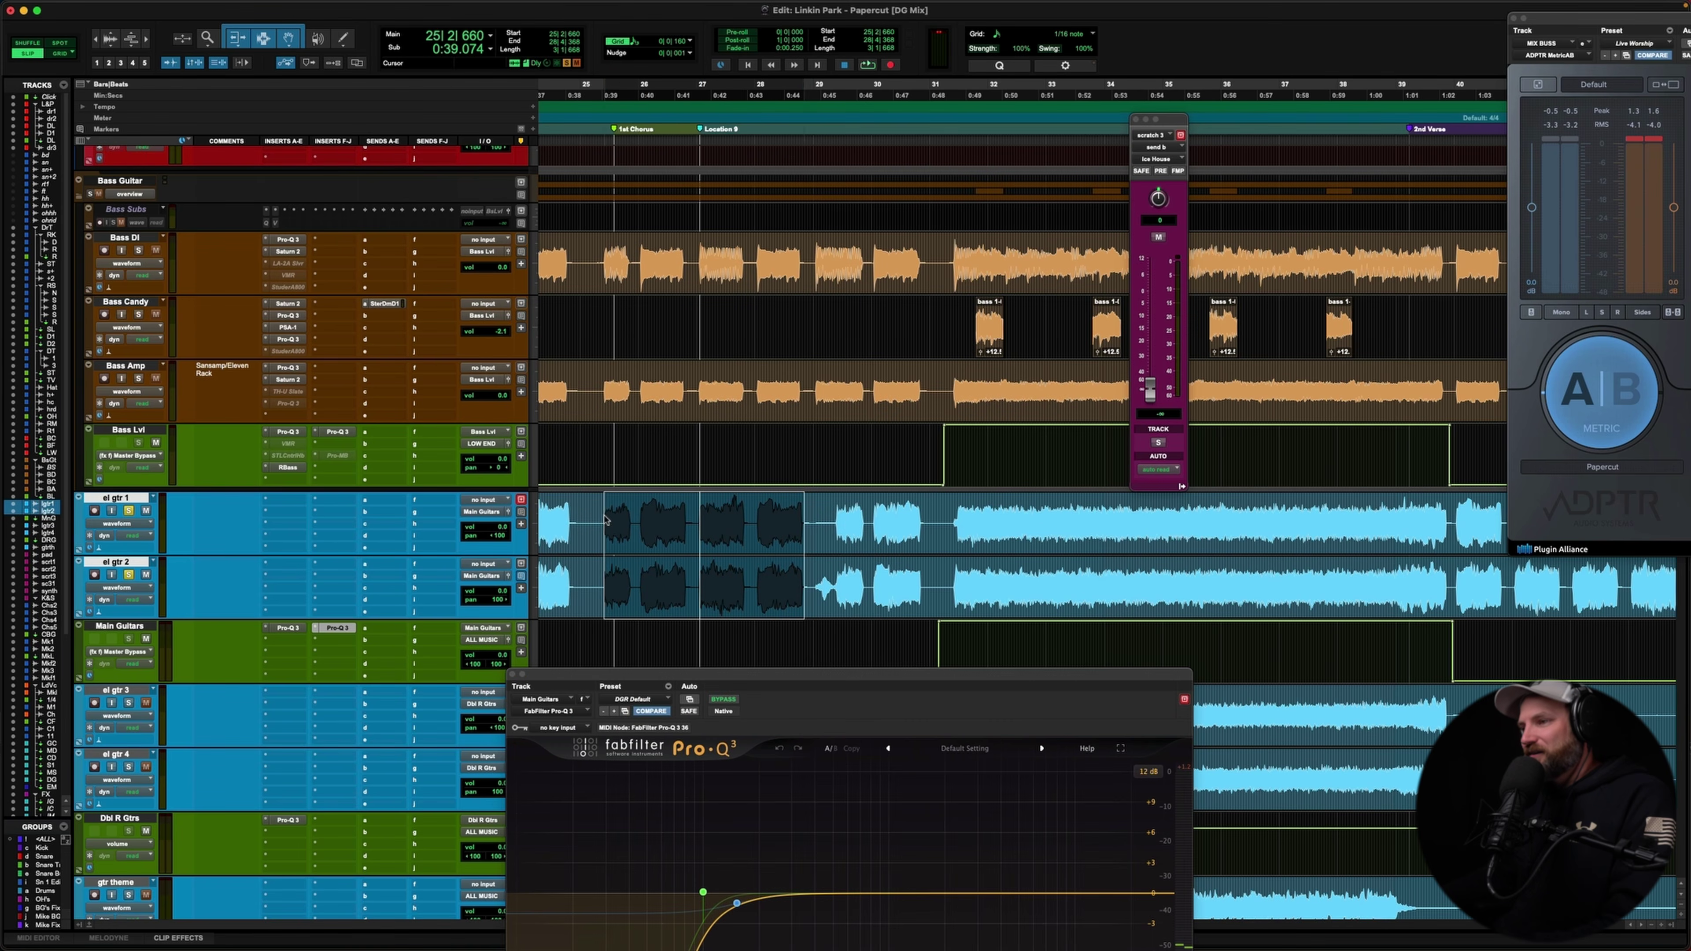
pyautogui.press('space')
pyautogui.moveTo(732, 674); pyautogui.dragTo(732, 604)
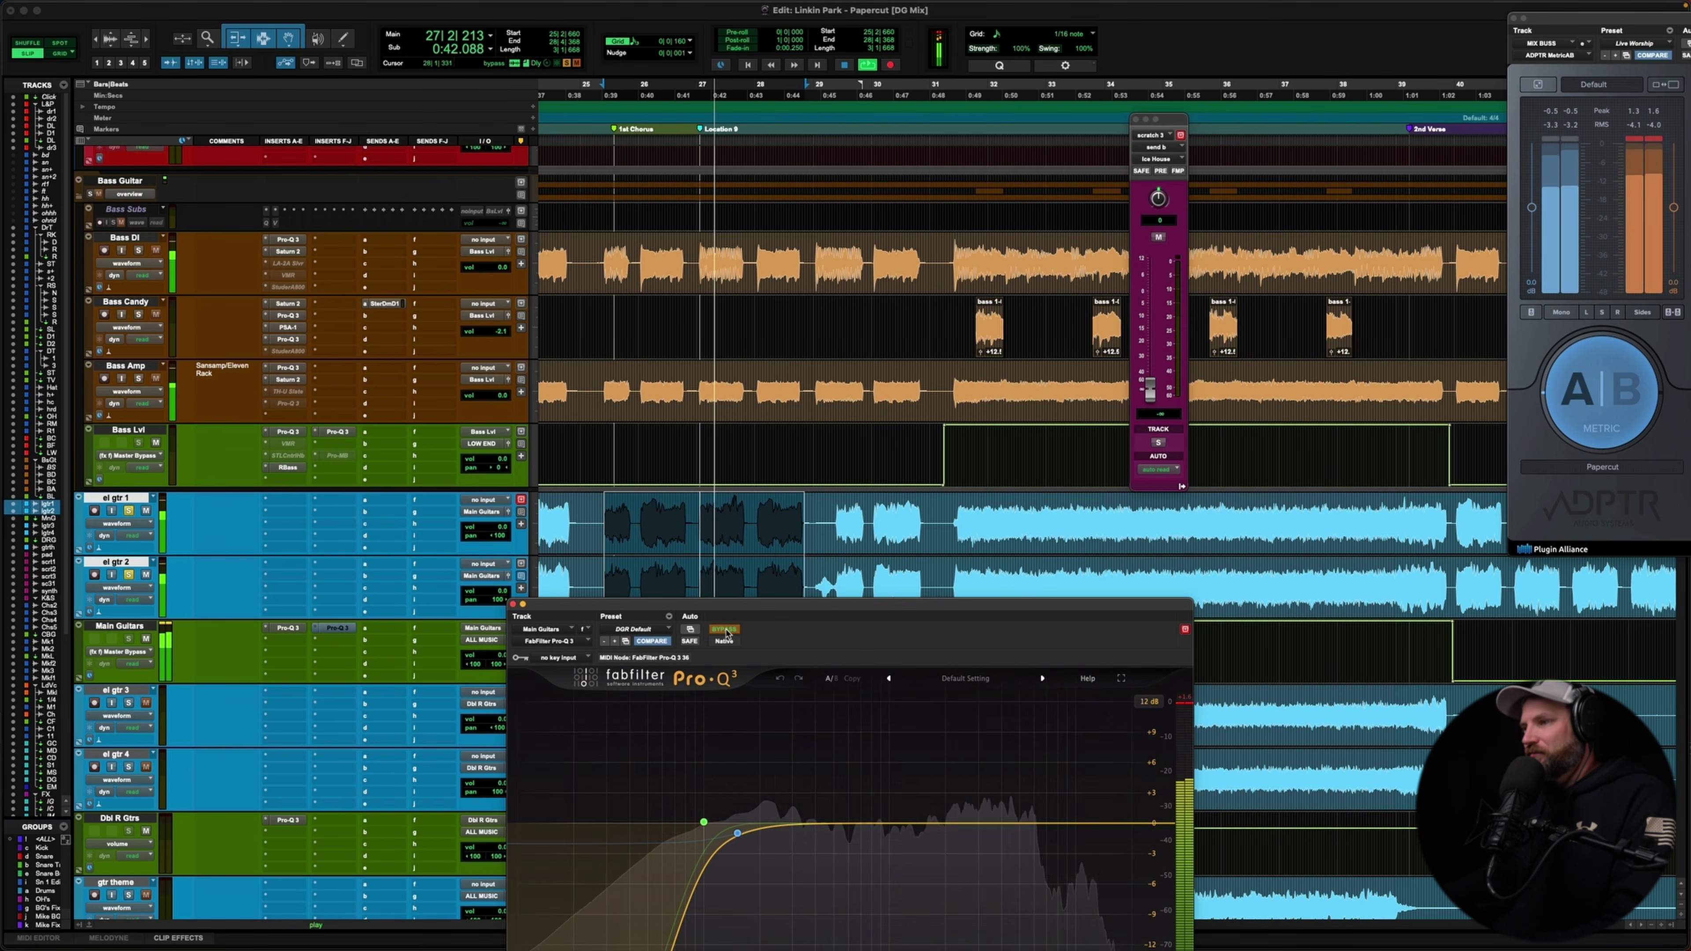
pyautogui.click(725, 630)
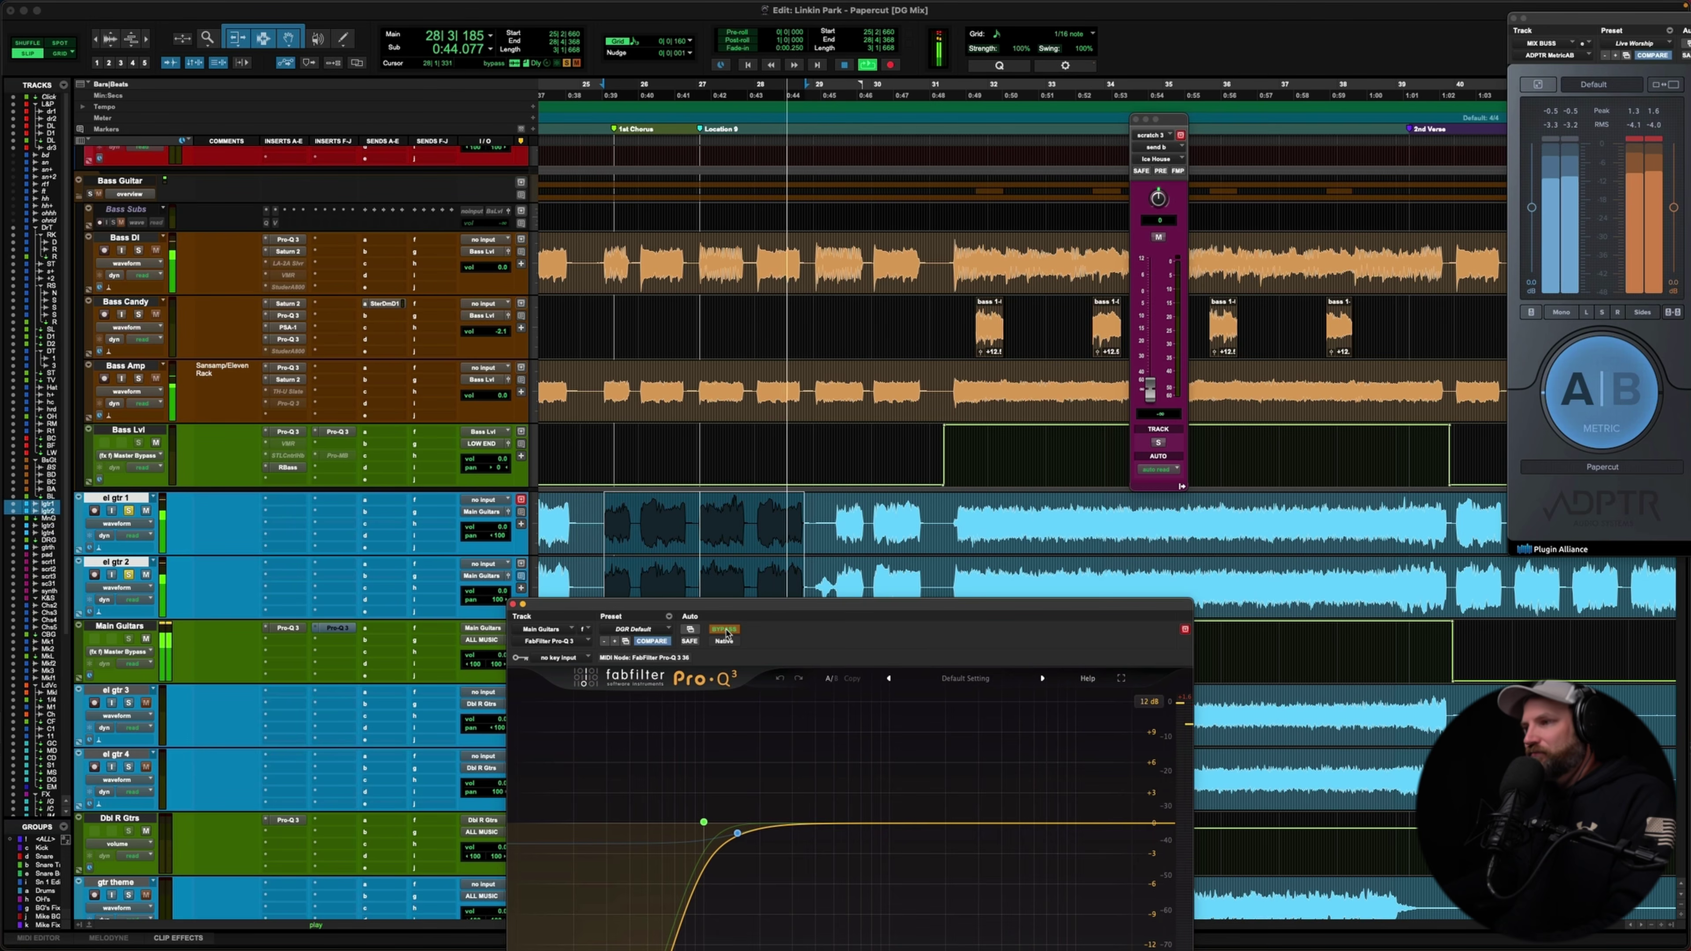
pyautogui.click(726, 631)
pyautogui.press('space')
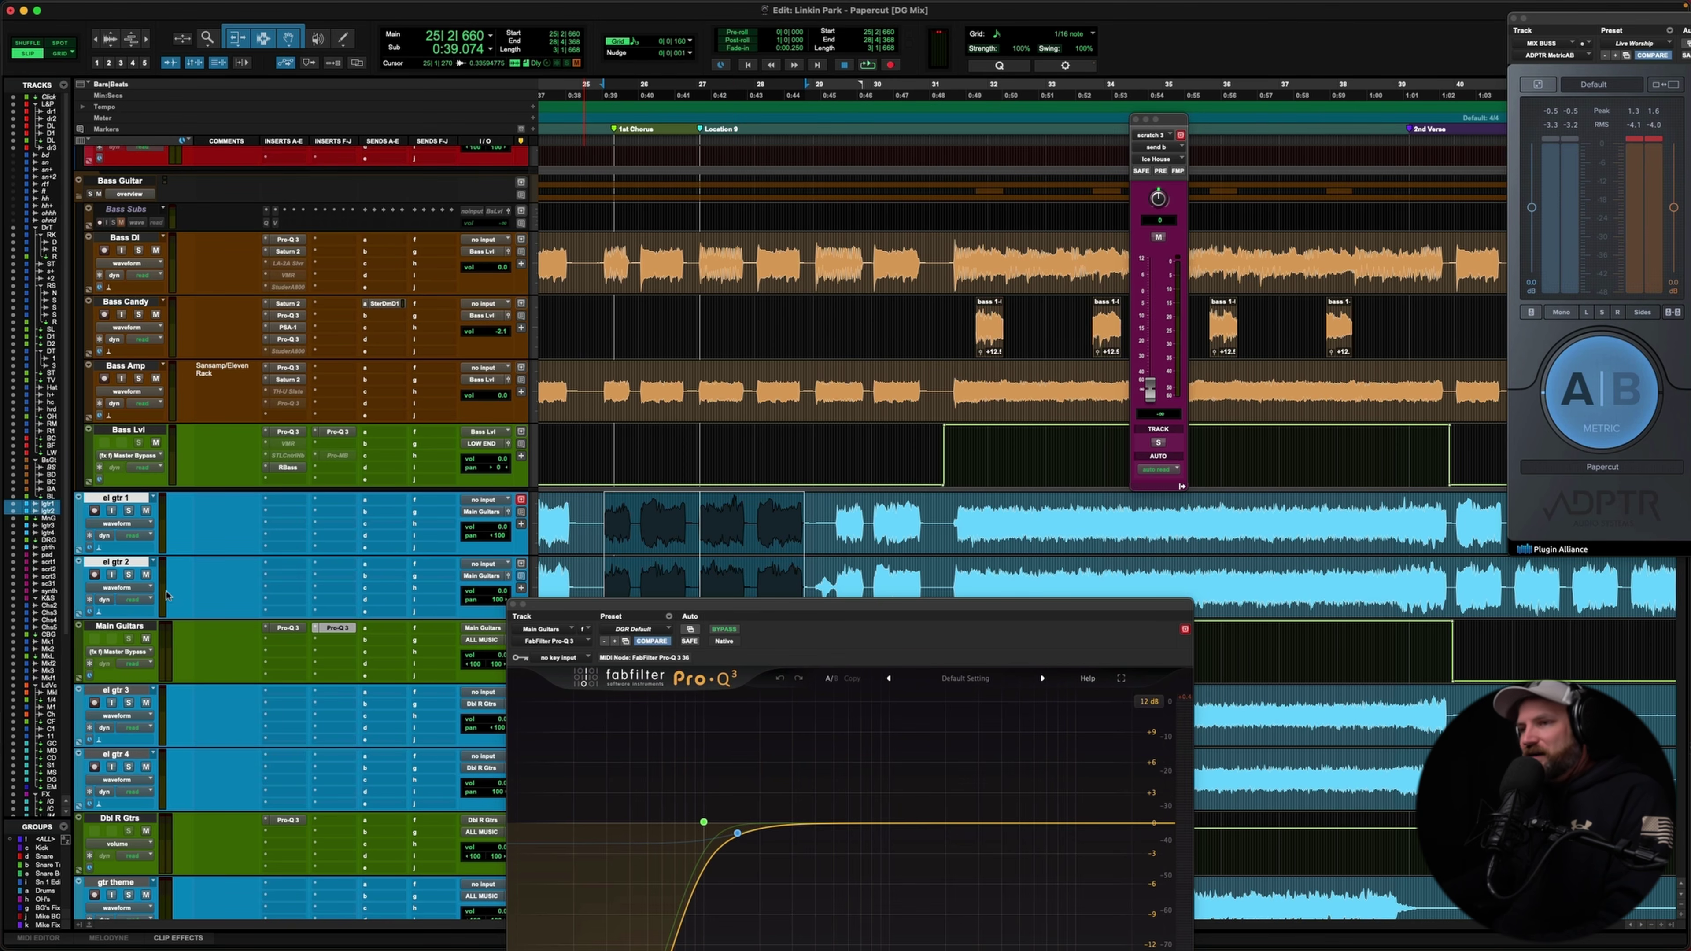
# Select the Main Guitars, Bass Lvl and Rock Kick Lvl tracks together.
pyautogui.click(115, 626)
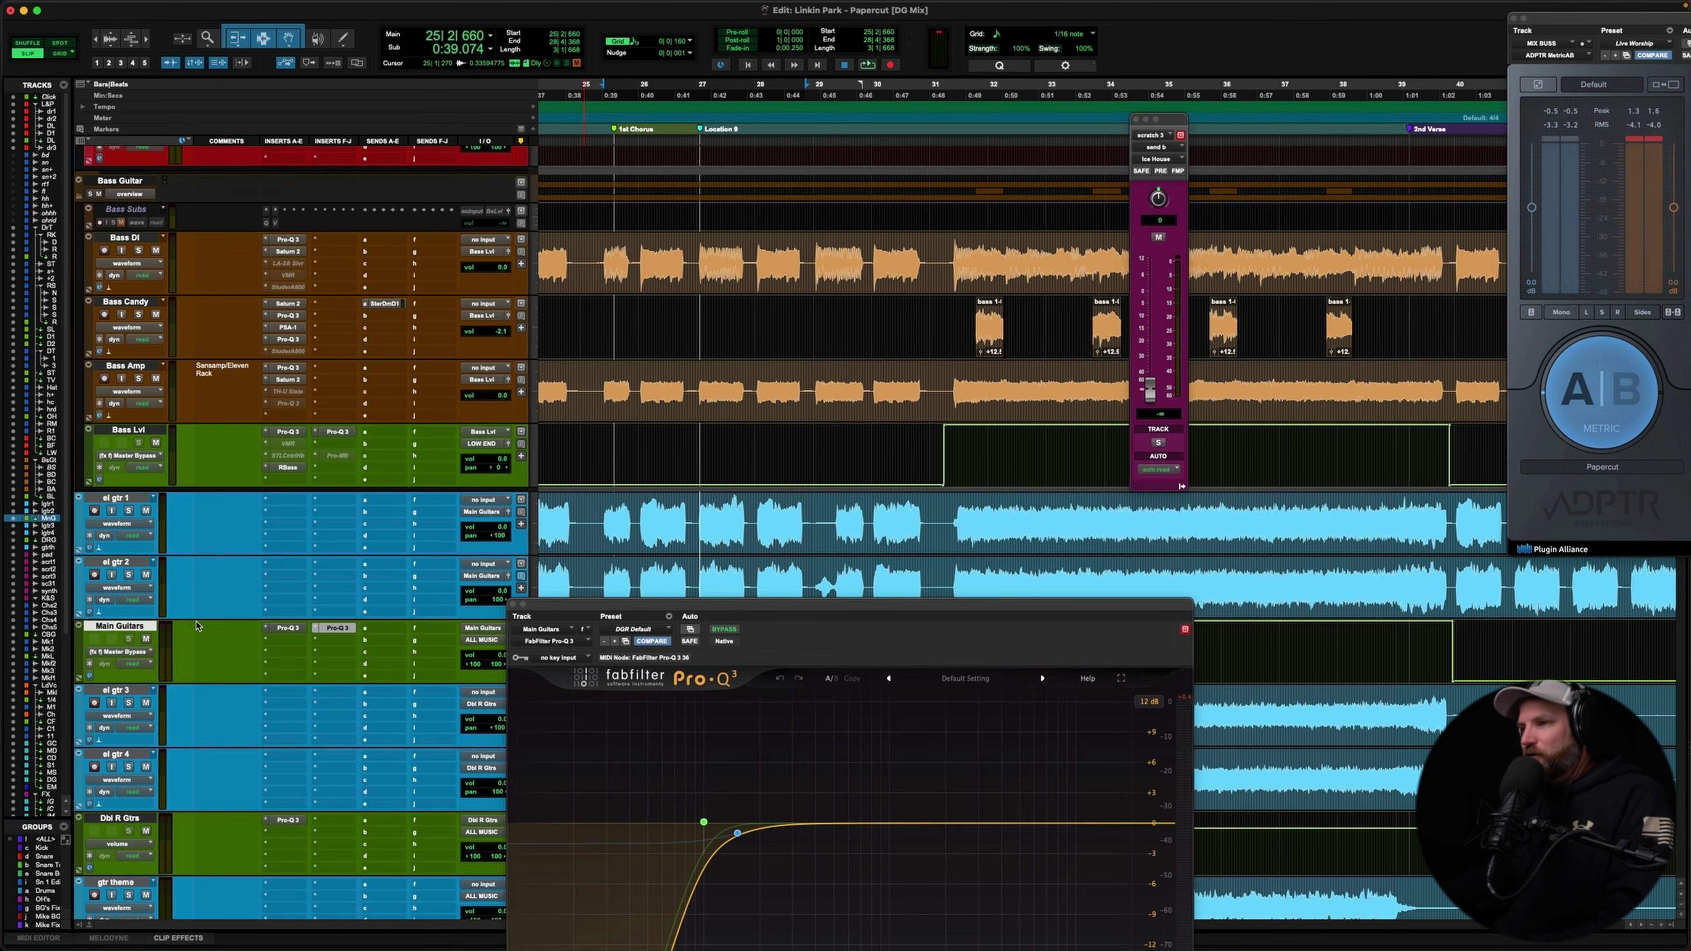
pyautogui.scroll(4, 197, 626)
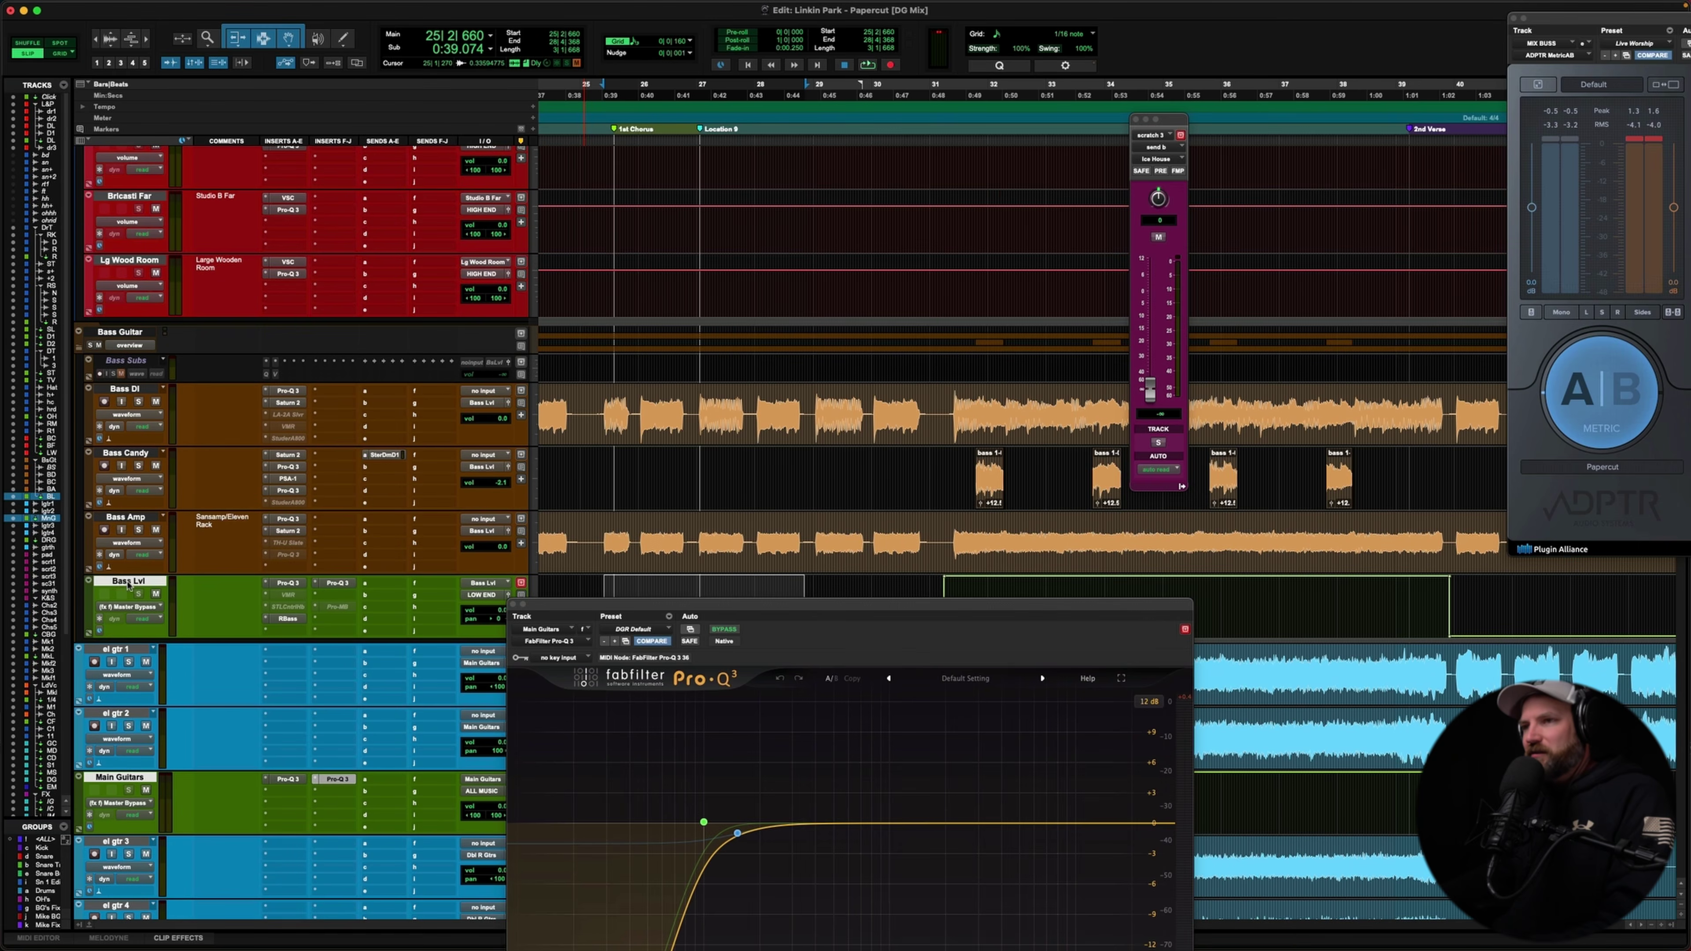
pyautogui.scroll(20, 131, 579)
pyautogui.scroll(10, 129, 584)
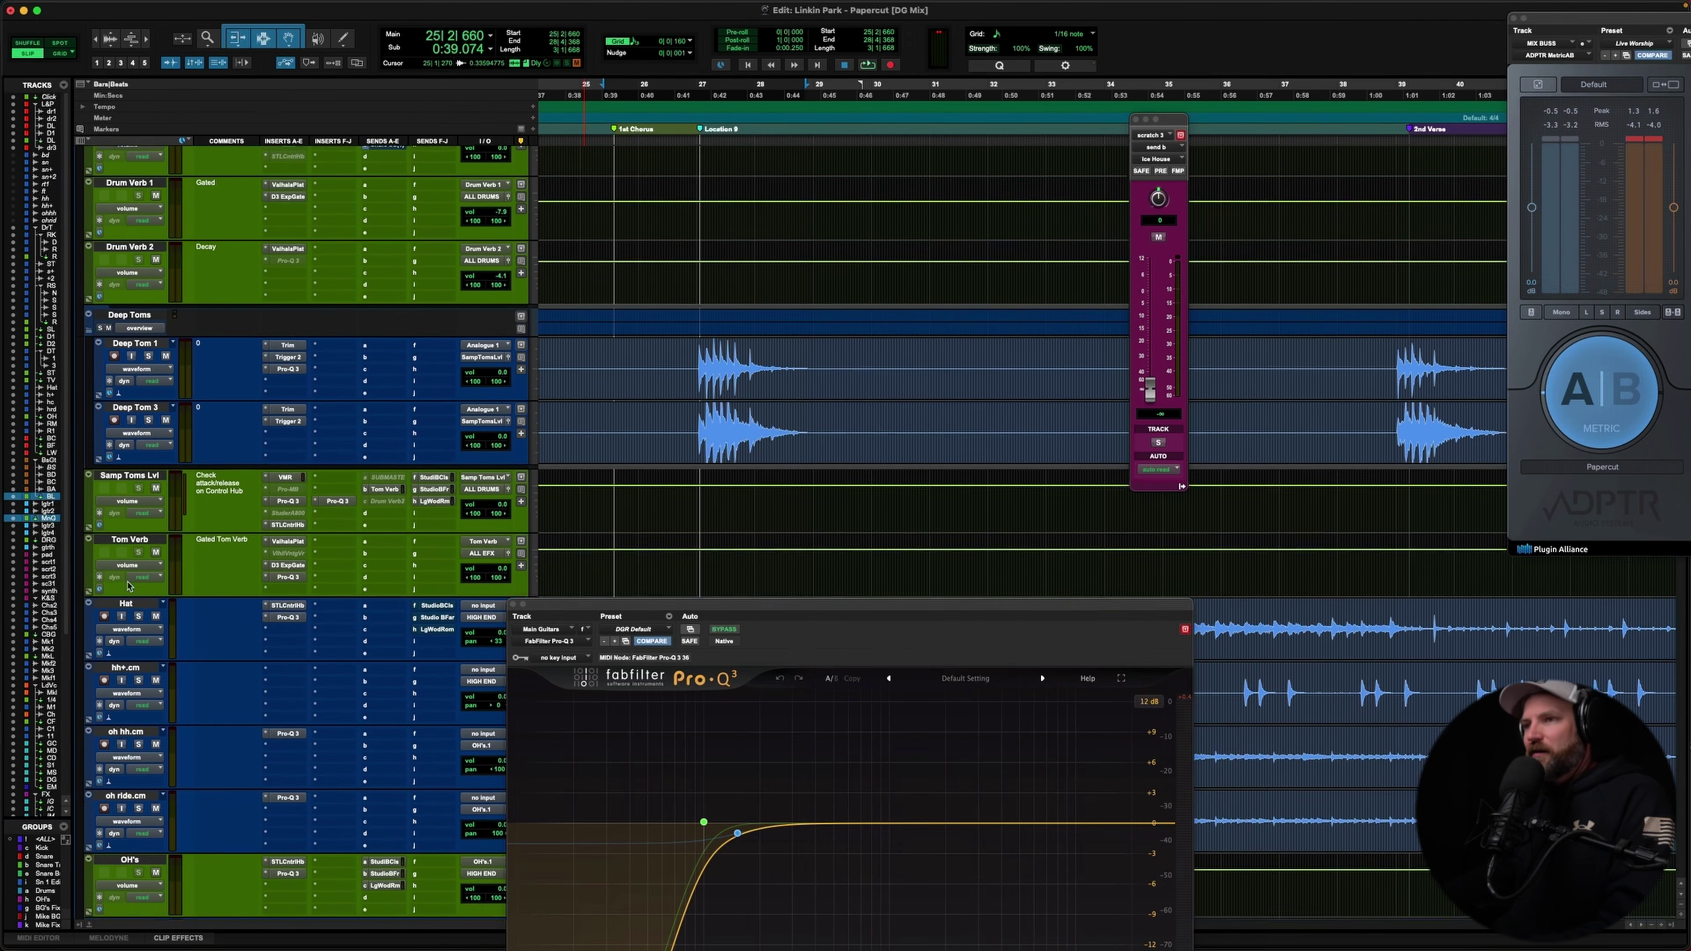
pyautogui.scroll(14, 129, 585)
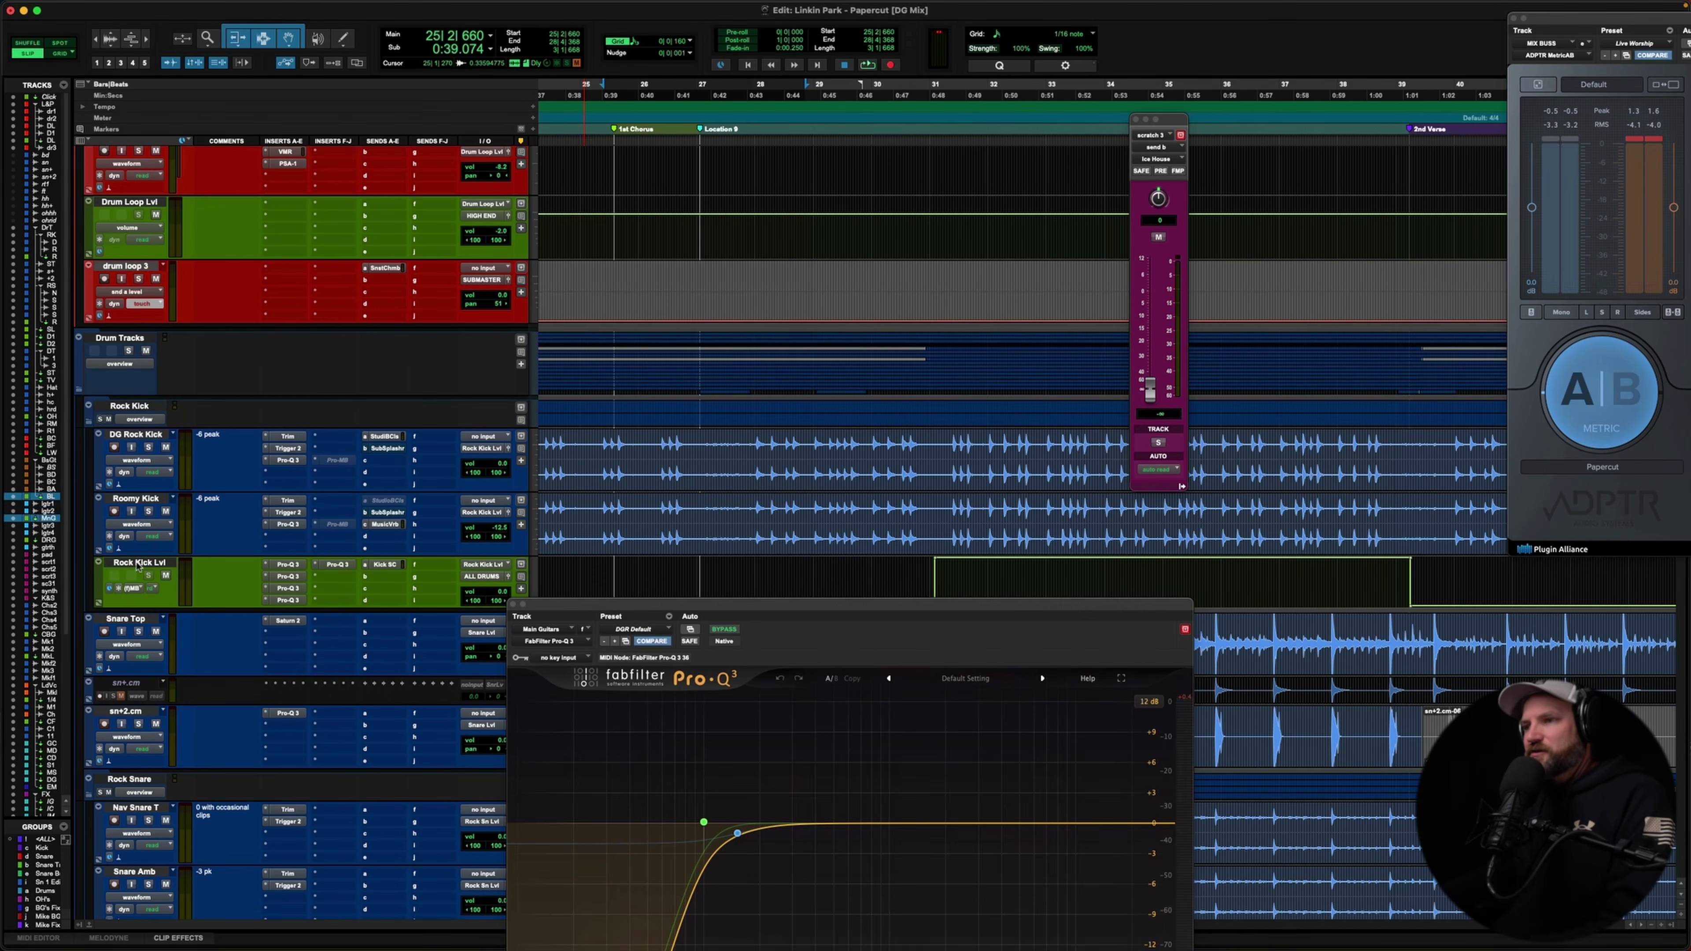
pyautogui.click(138, 565)
# Play the full mix from bar 22 past the bar 31 bypass automation change, closing the Pro-Q 3 during playback.
pyautogui.press('KP_1')
pyautogui.press('KP_1')
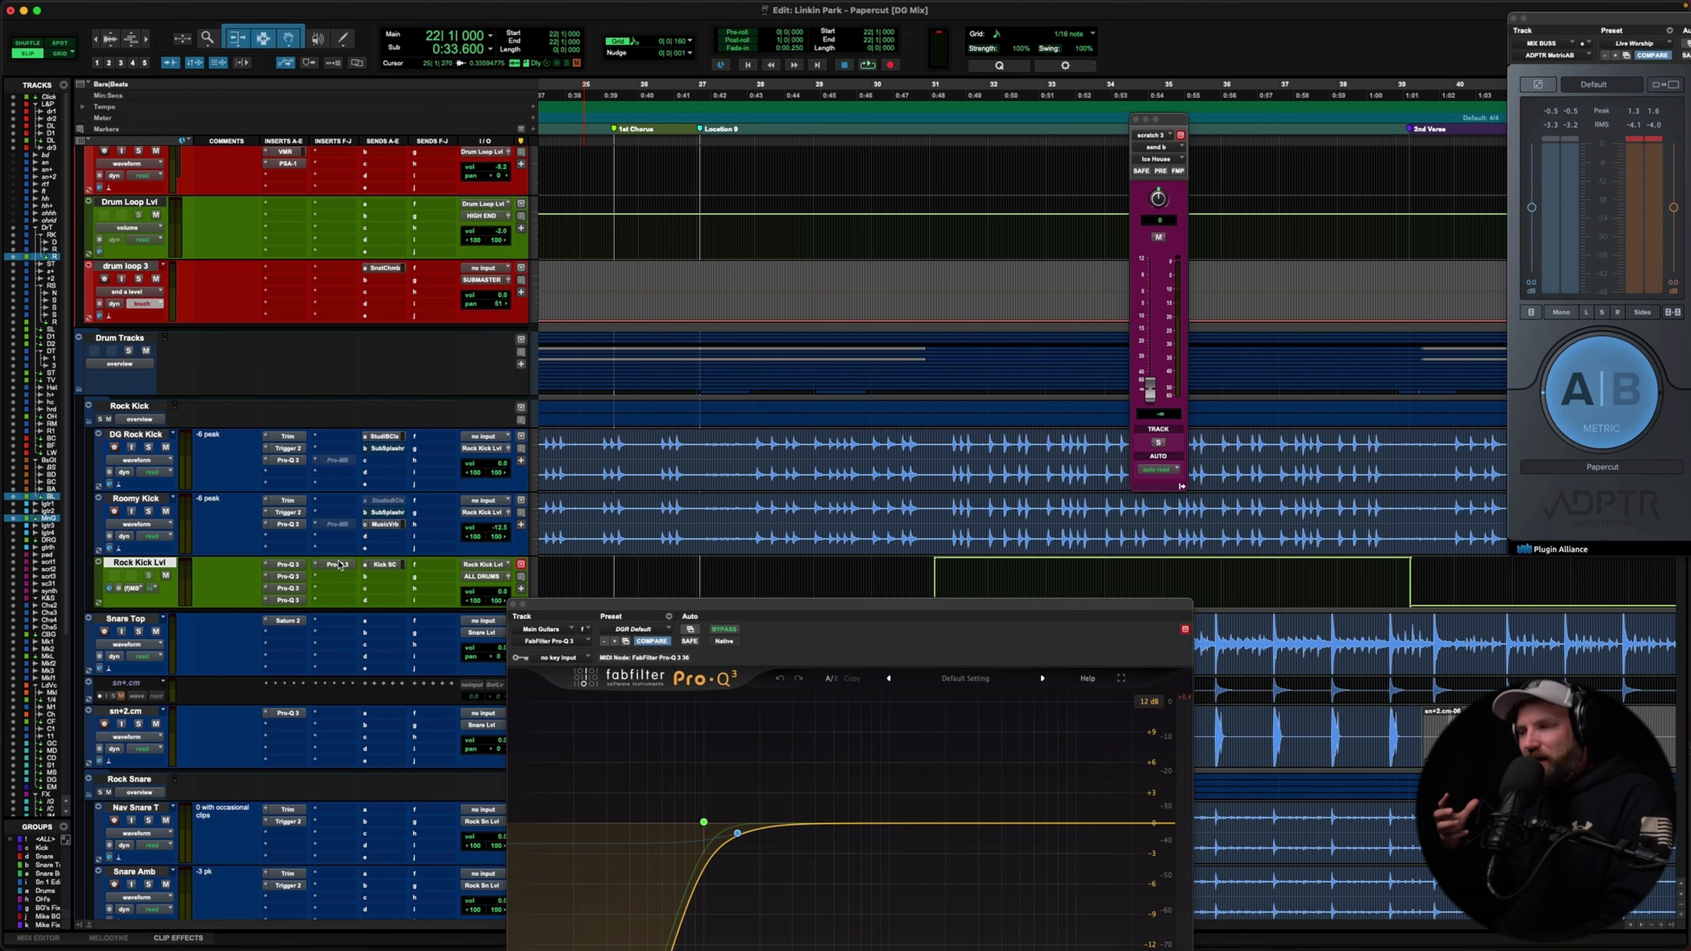
pyautogui.press('space')
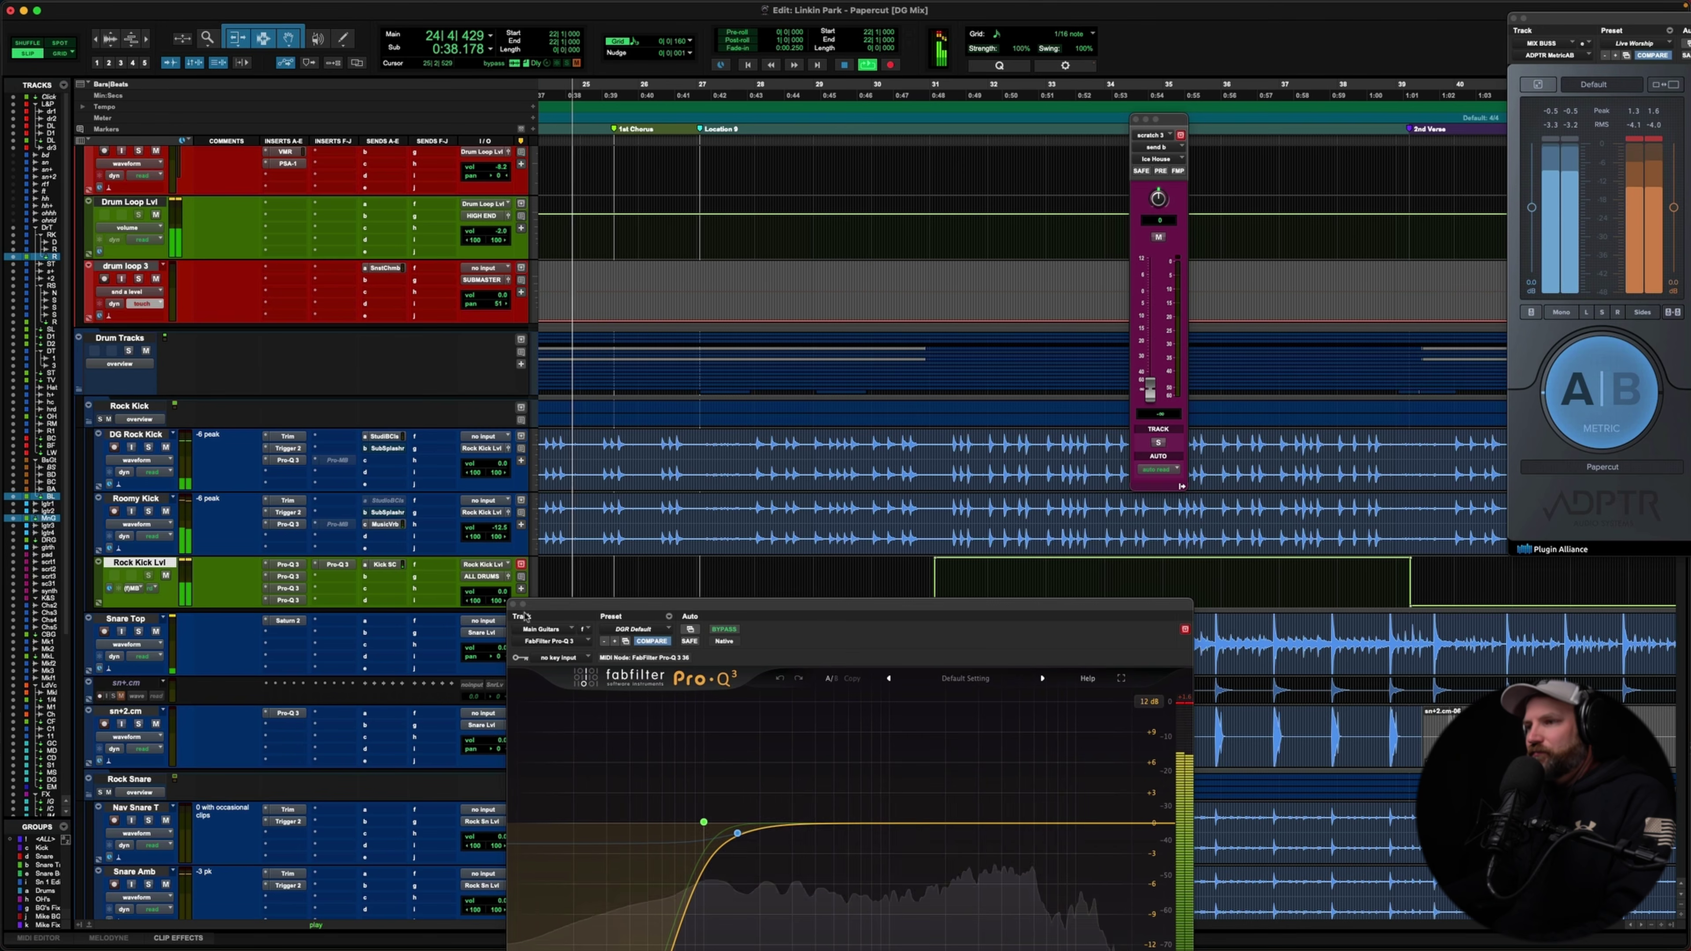
pyautogui.click(513, 604)
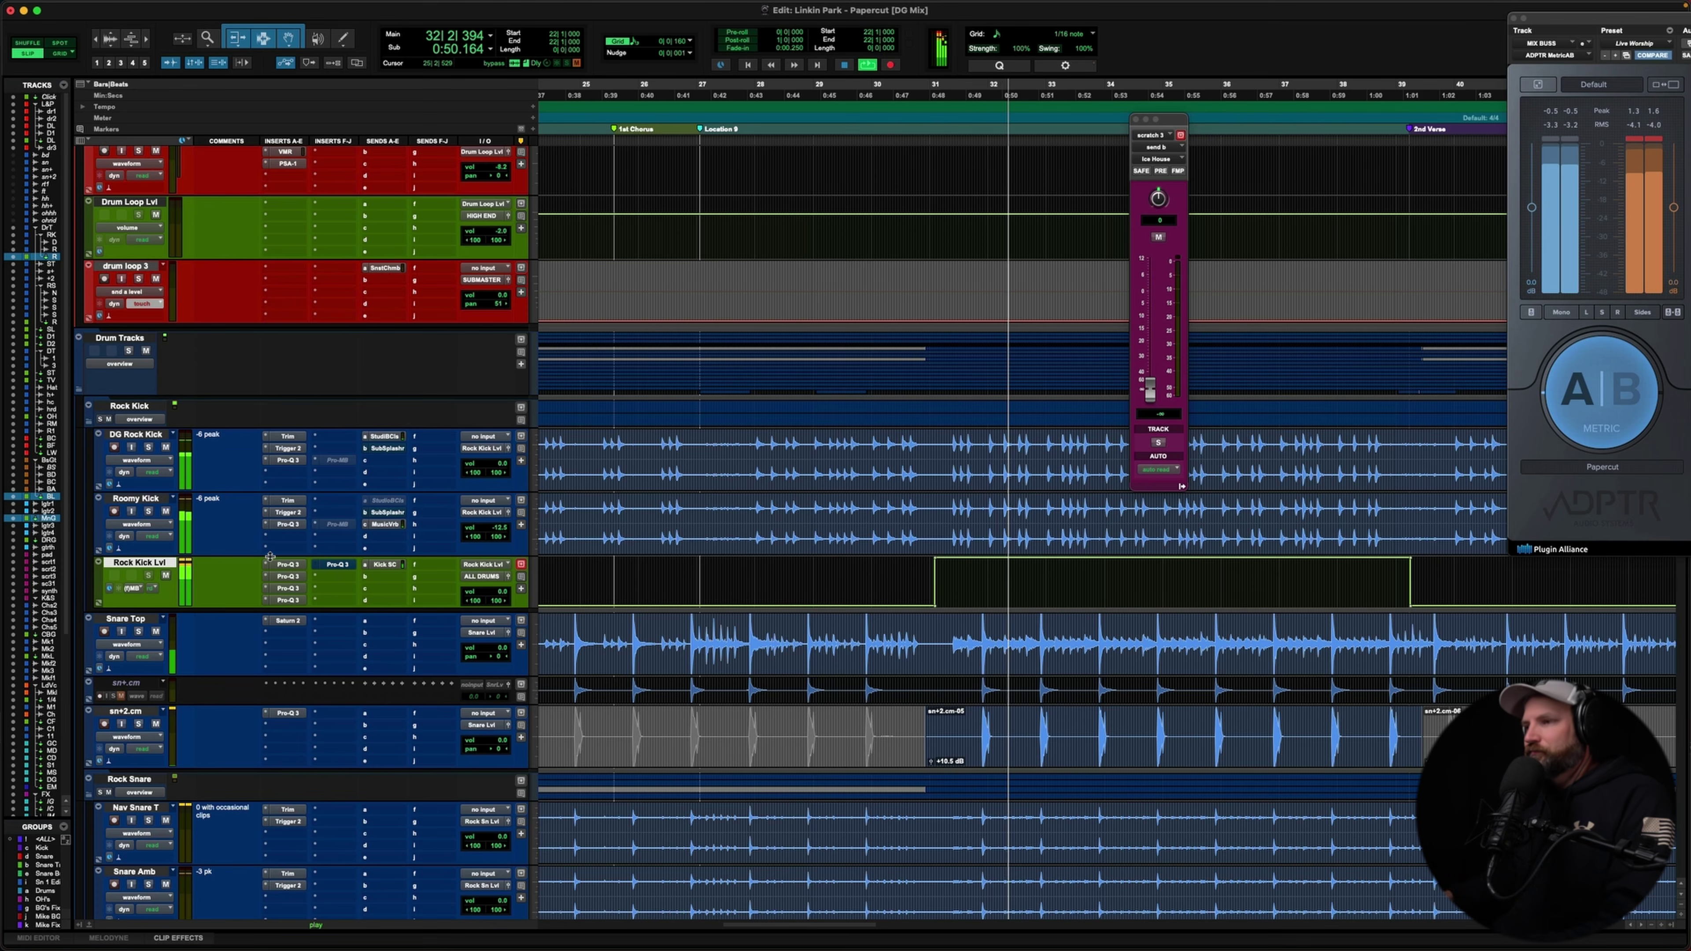
pyautogui.press('space')
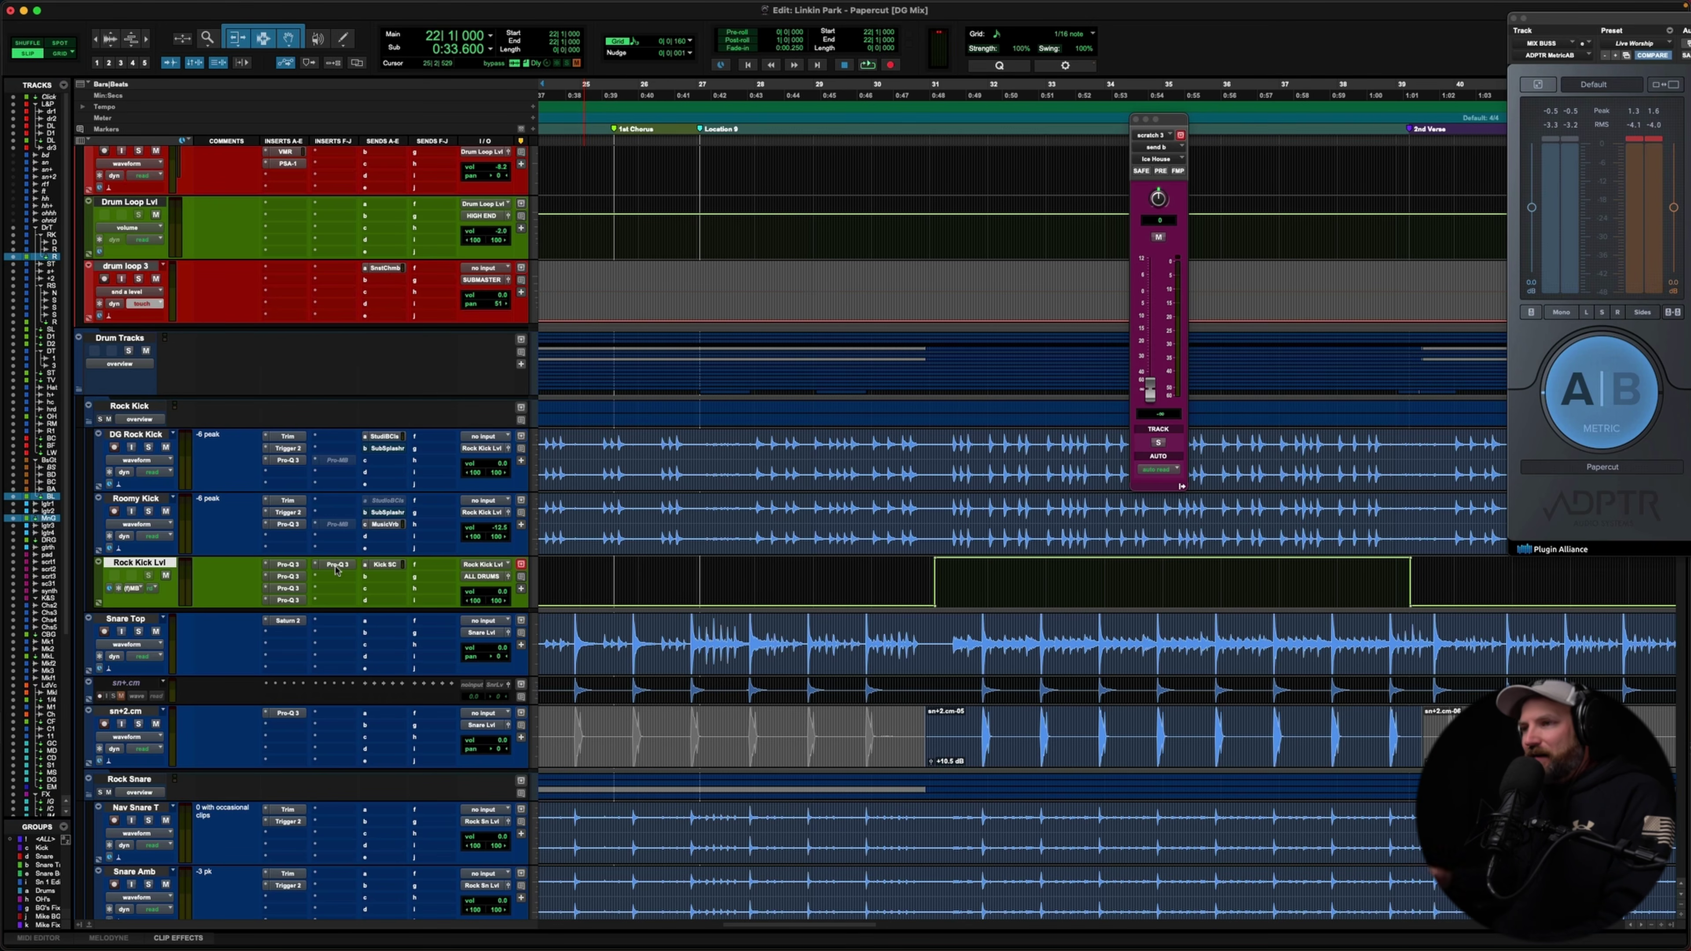
# Play the mix from bar 22 again, and replay the transition into bar 31 from late in bar 27.
pyautogui.press('space')
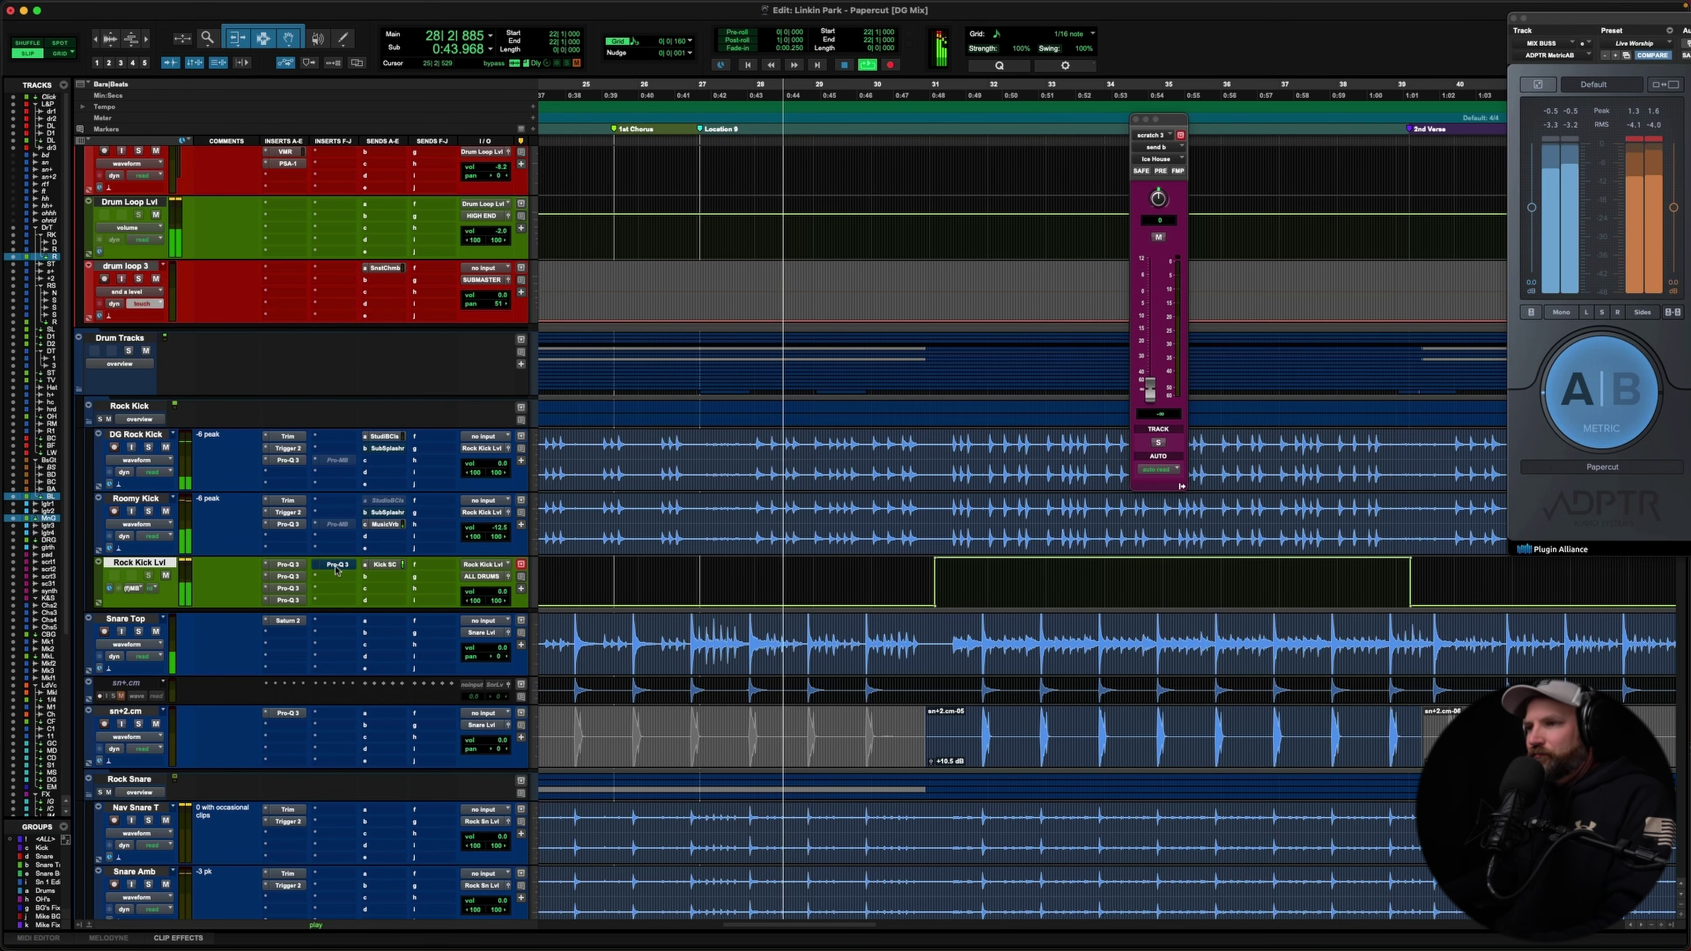
pyautogui.hscroll(3, 633, 518)
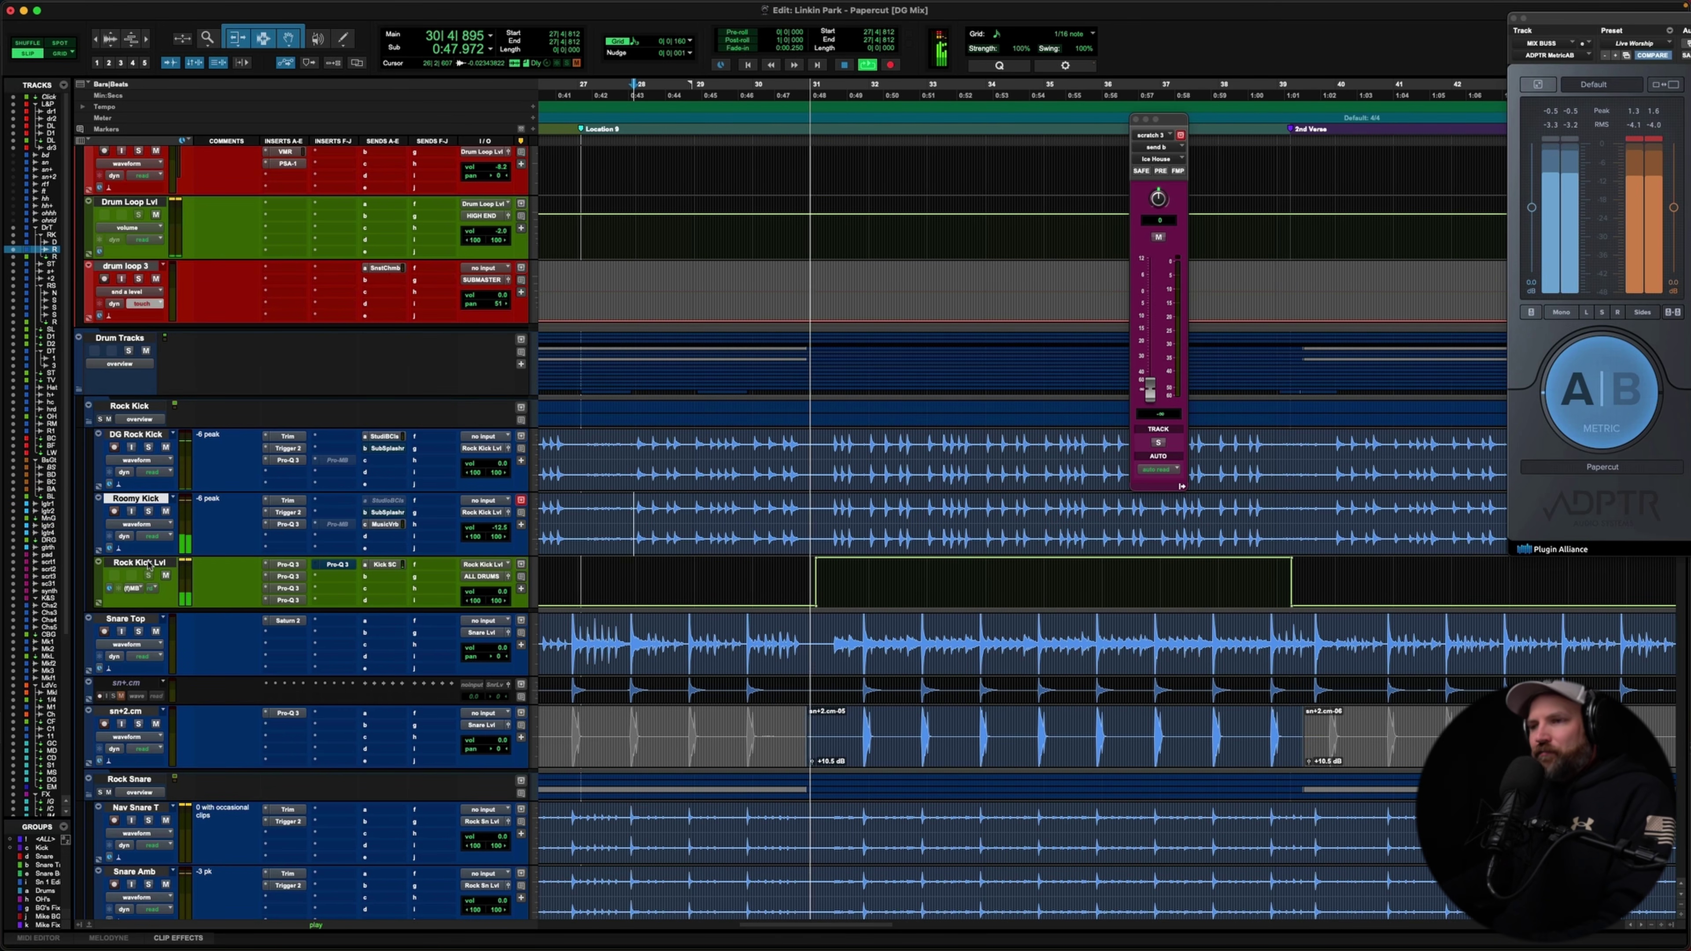
pyautogui.click(633, 517)
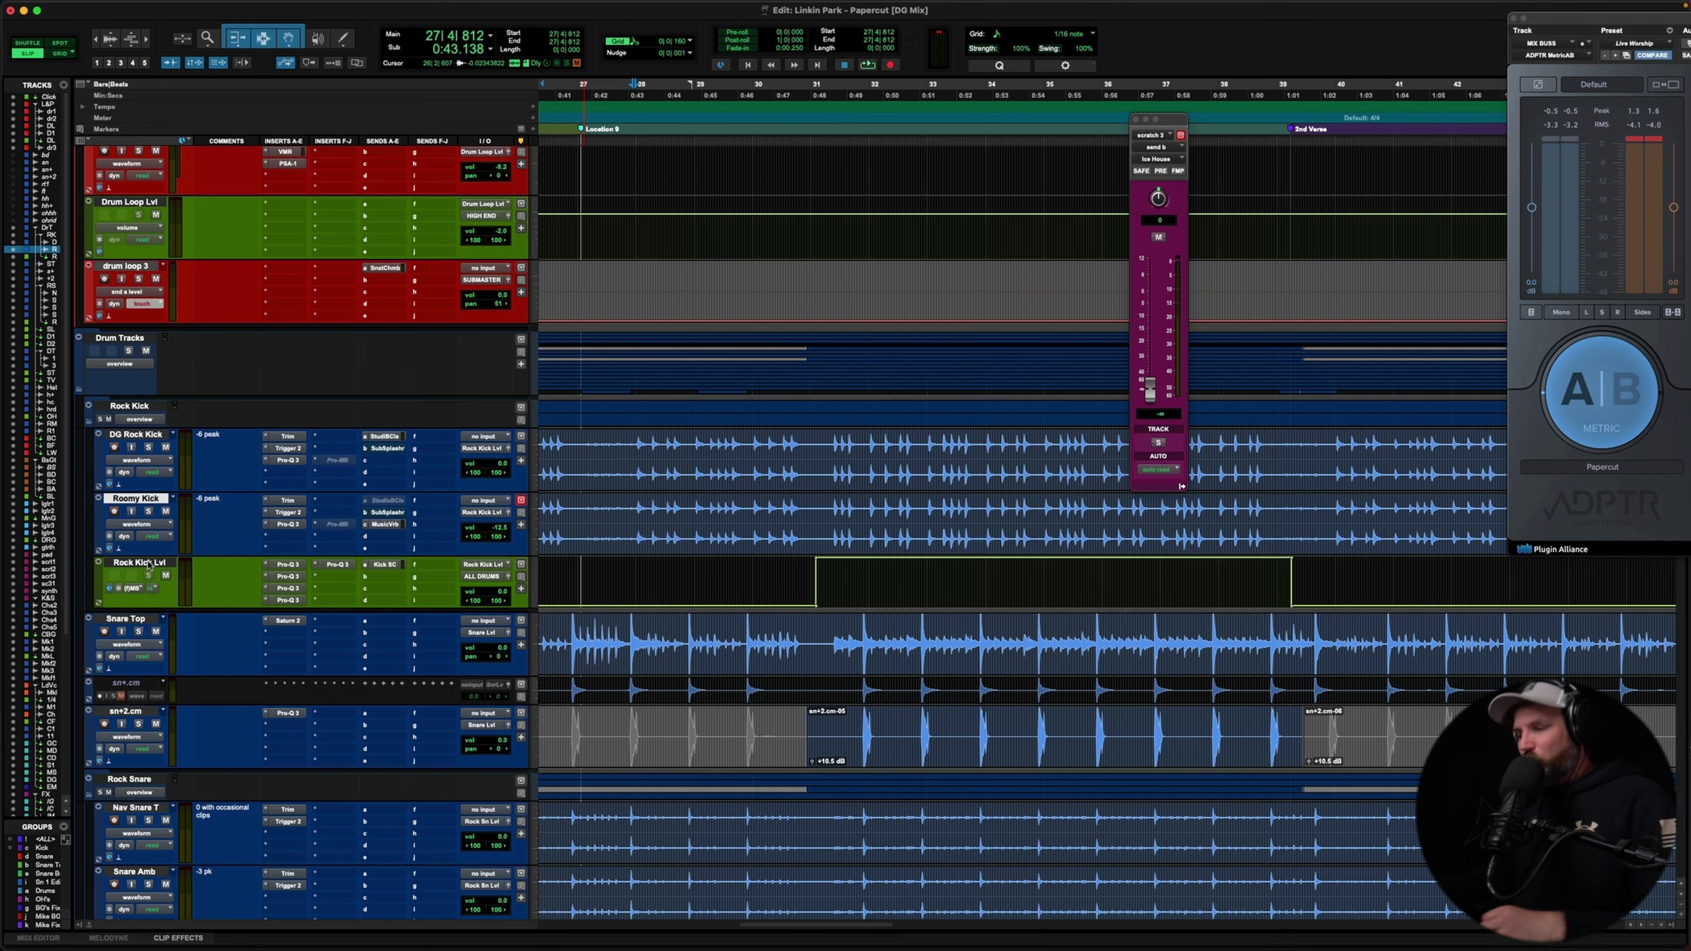
# Enlarge the MIX BUSS track to show its volume automation around bar 31.
pyautogui.scroll(-15, 150, 565)
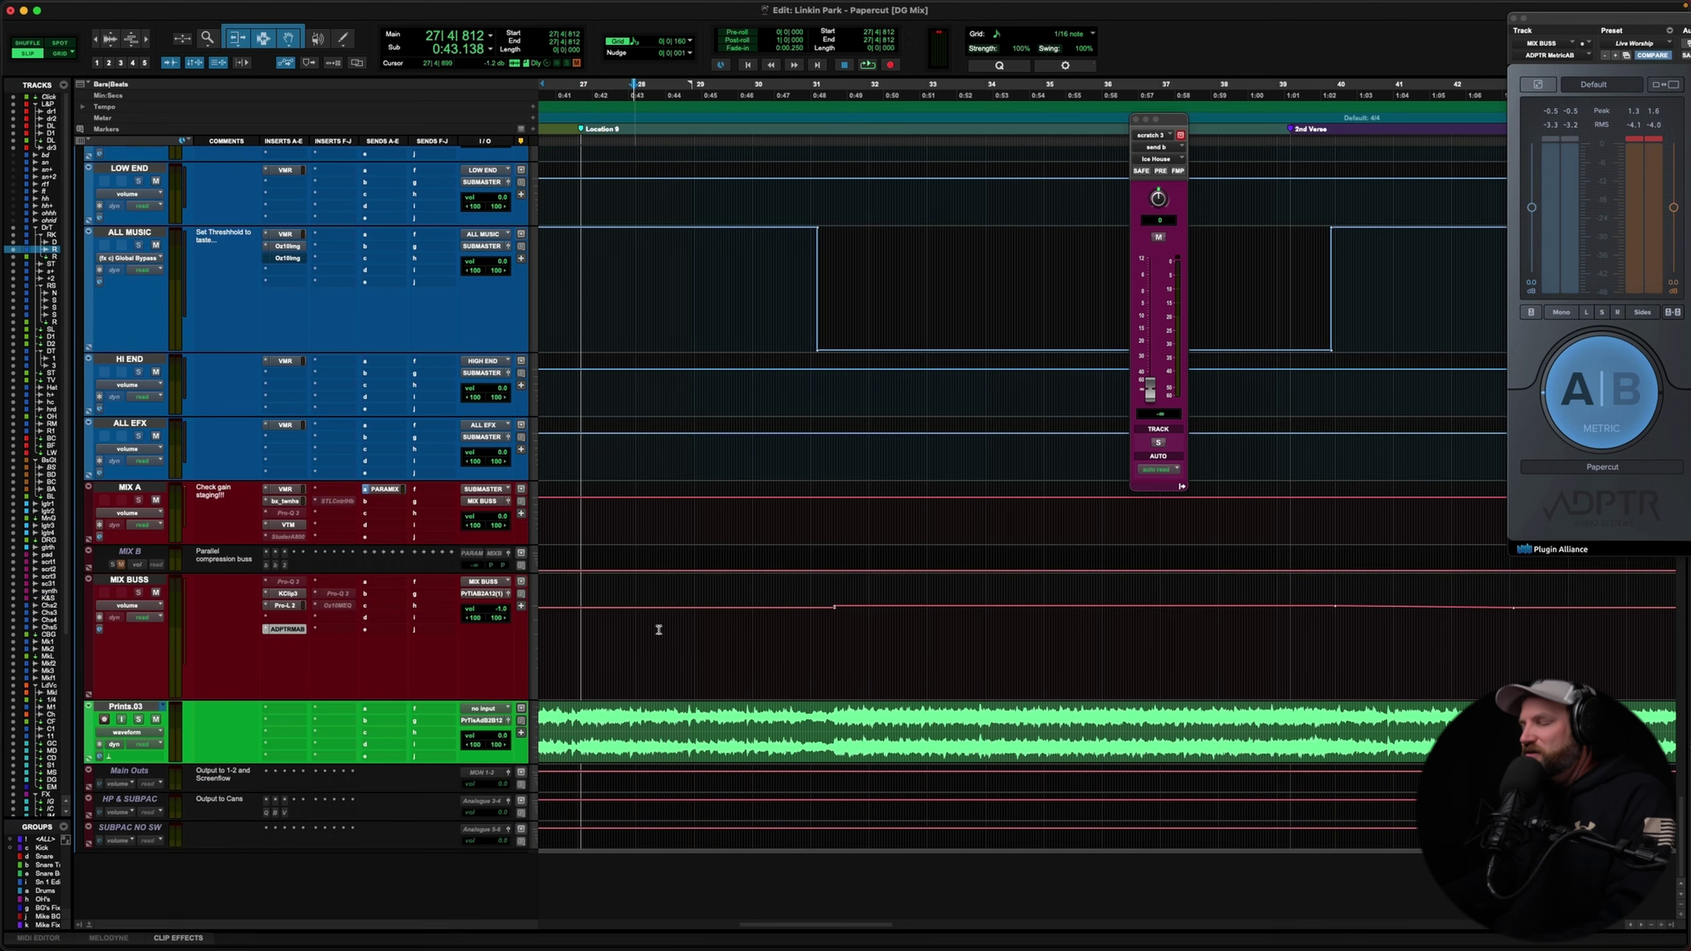
pyautogui.hscroll(5, 659, 630)
pyautogui.hscroll(-2, 569, 654)
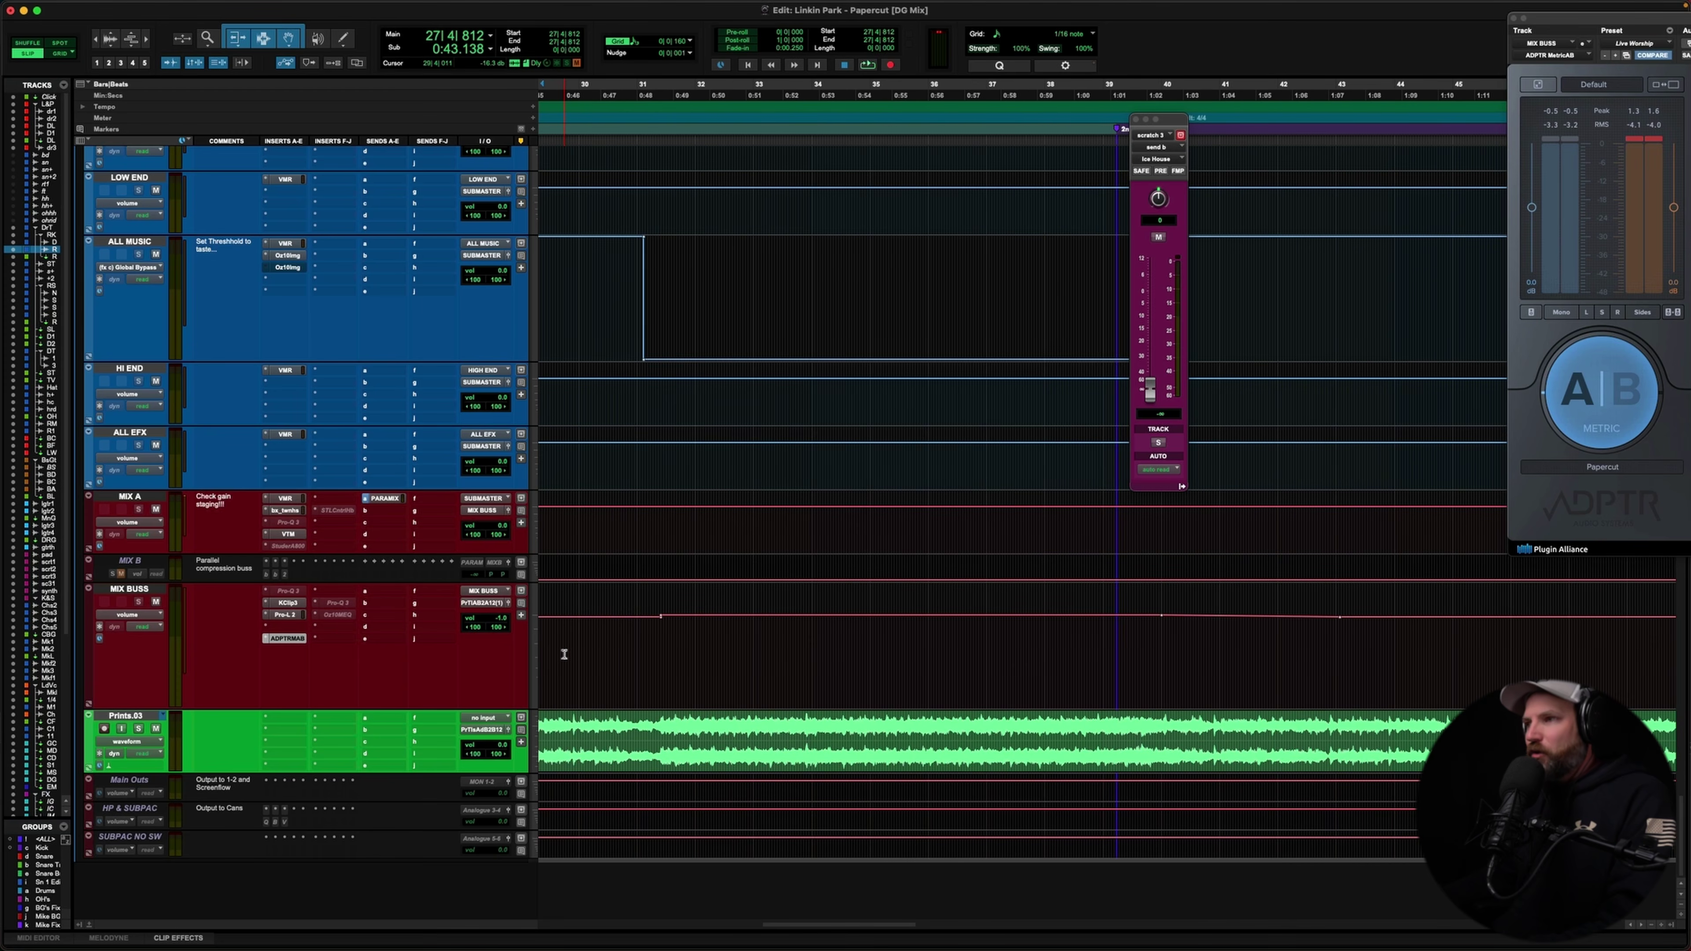
pyautogui.click(609, 656)
pyautogui.hotkey('ctrl', 'Up')
pyautogui.hscroll(-1, 616, 657)
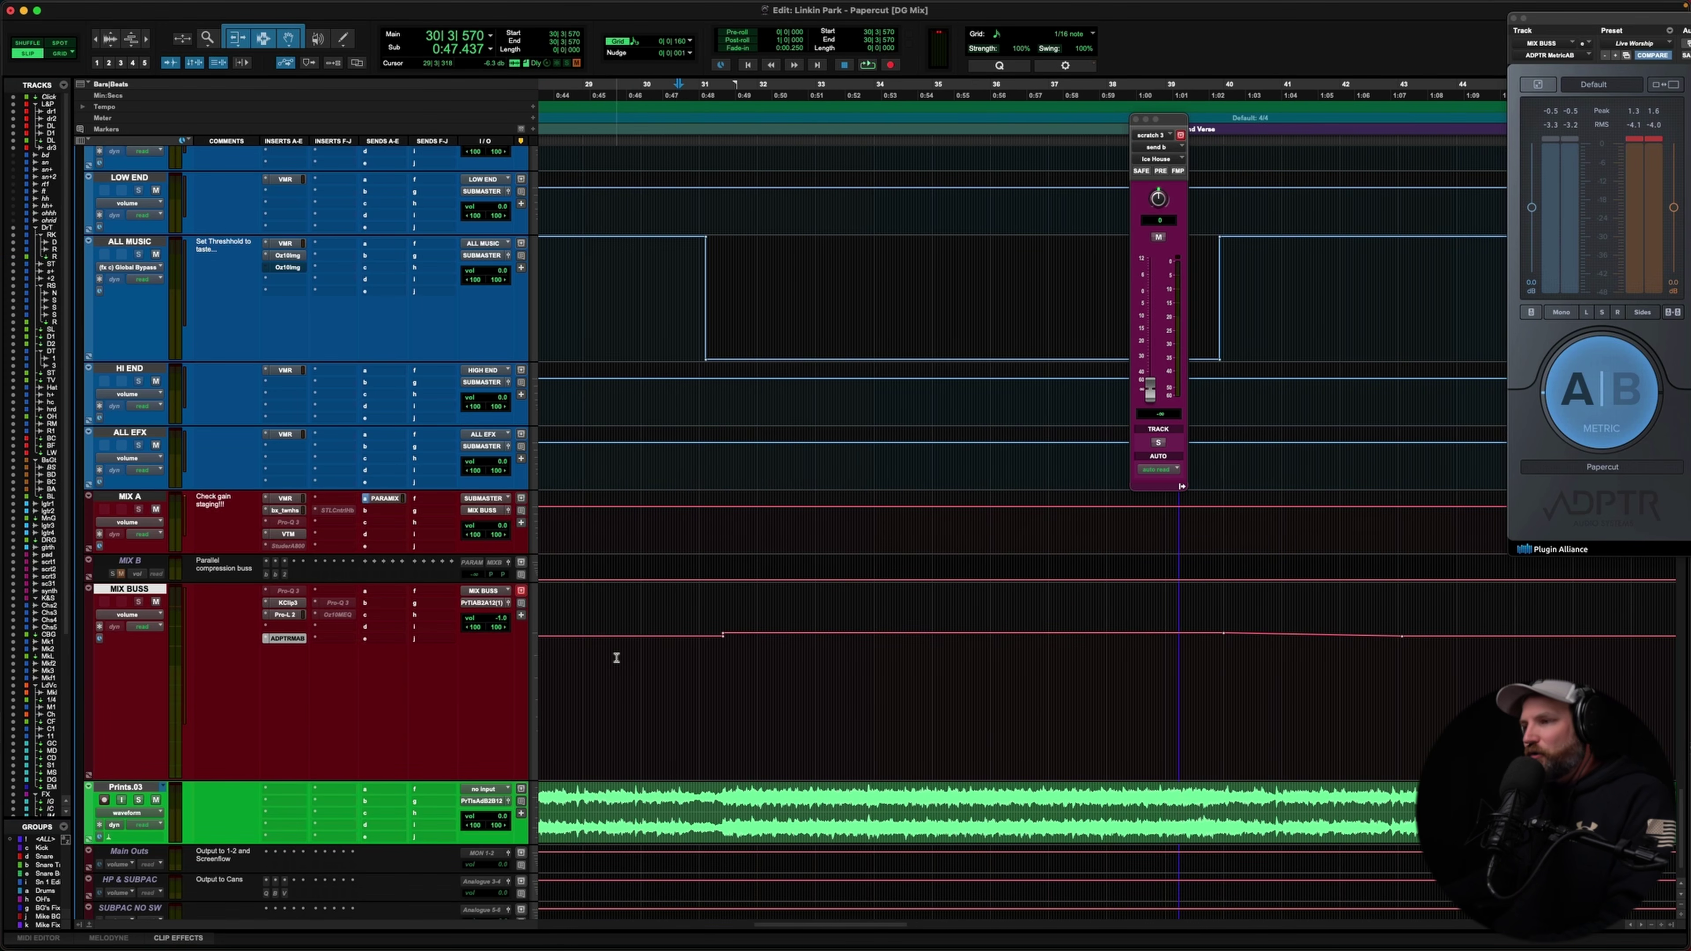
# Highlight the MIX BUSS volume automation from bar 30 to bar 33, and place the cursor just before bar 31.
pyautogui.moveTo(641, 666); pyautogui.dragTo(832, 672)
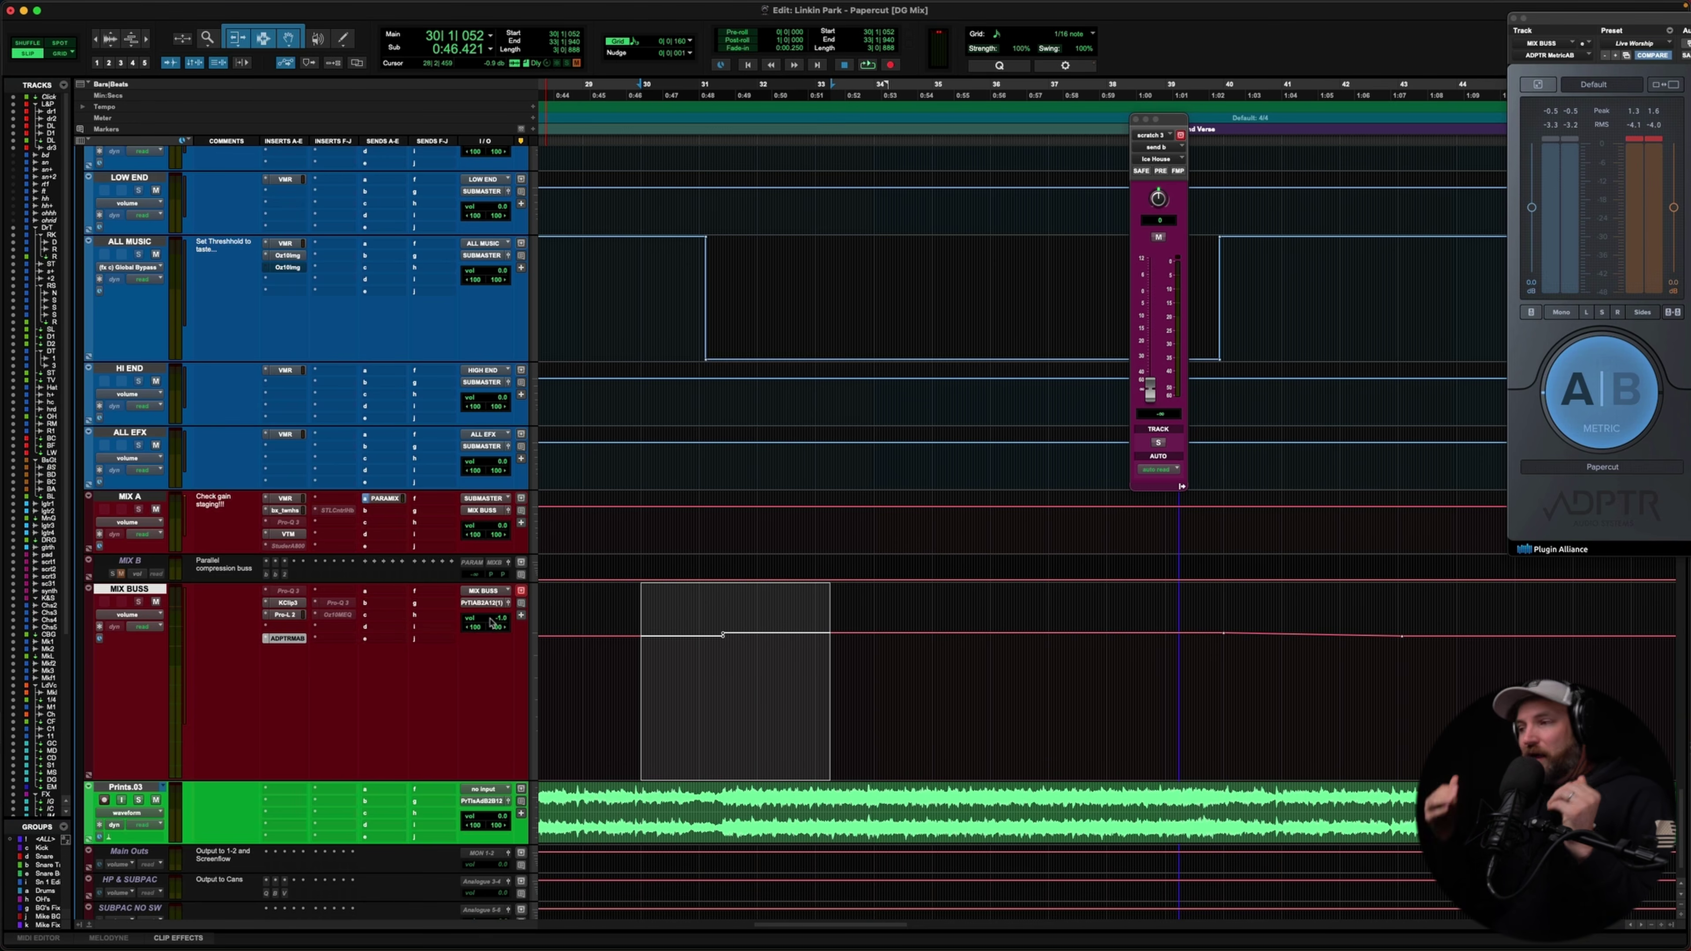
pyautogui.click(711, 693)
pyautogui.click(687, 672)
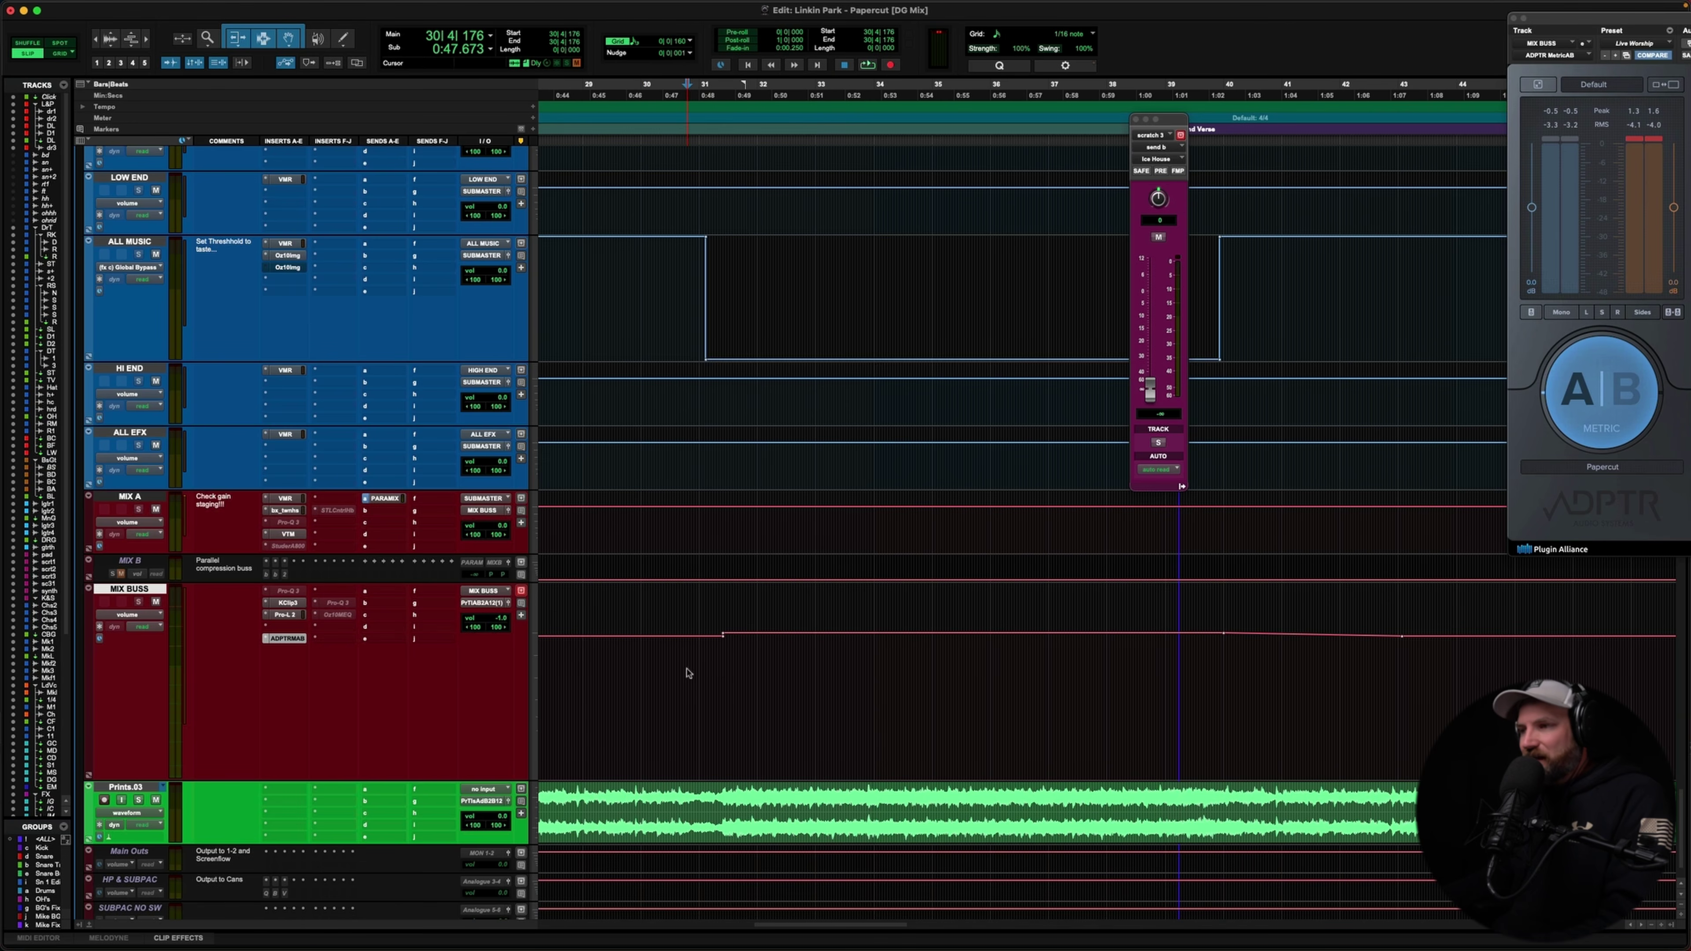
# Place the cursor in bar 31 on MIX BUSS, then inspect the Ozone 10 Imager on the ALL MUSIC track and close it.
pyautogui.click(734, 669)
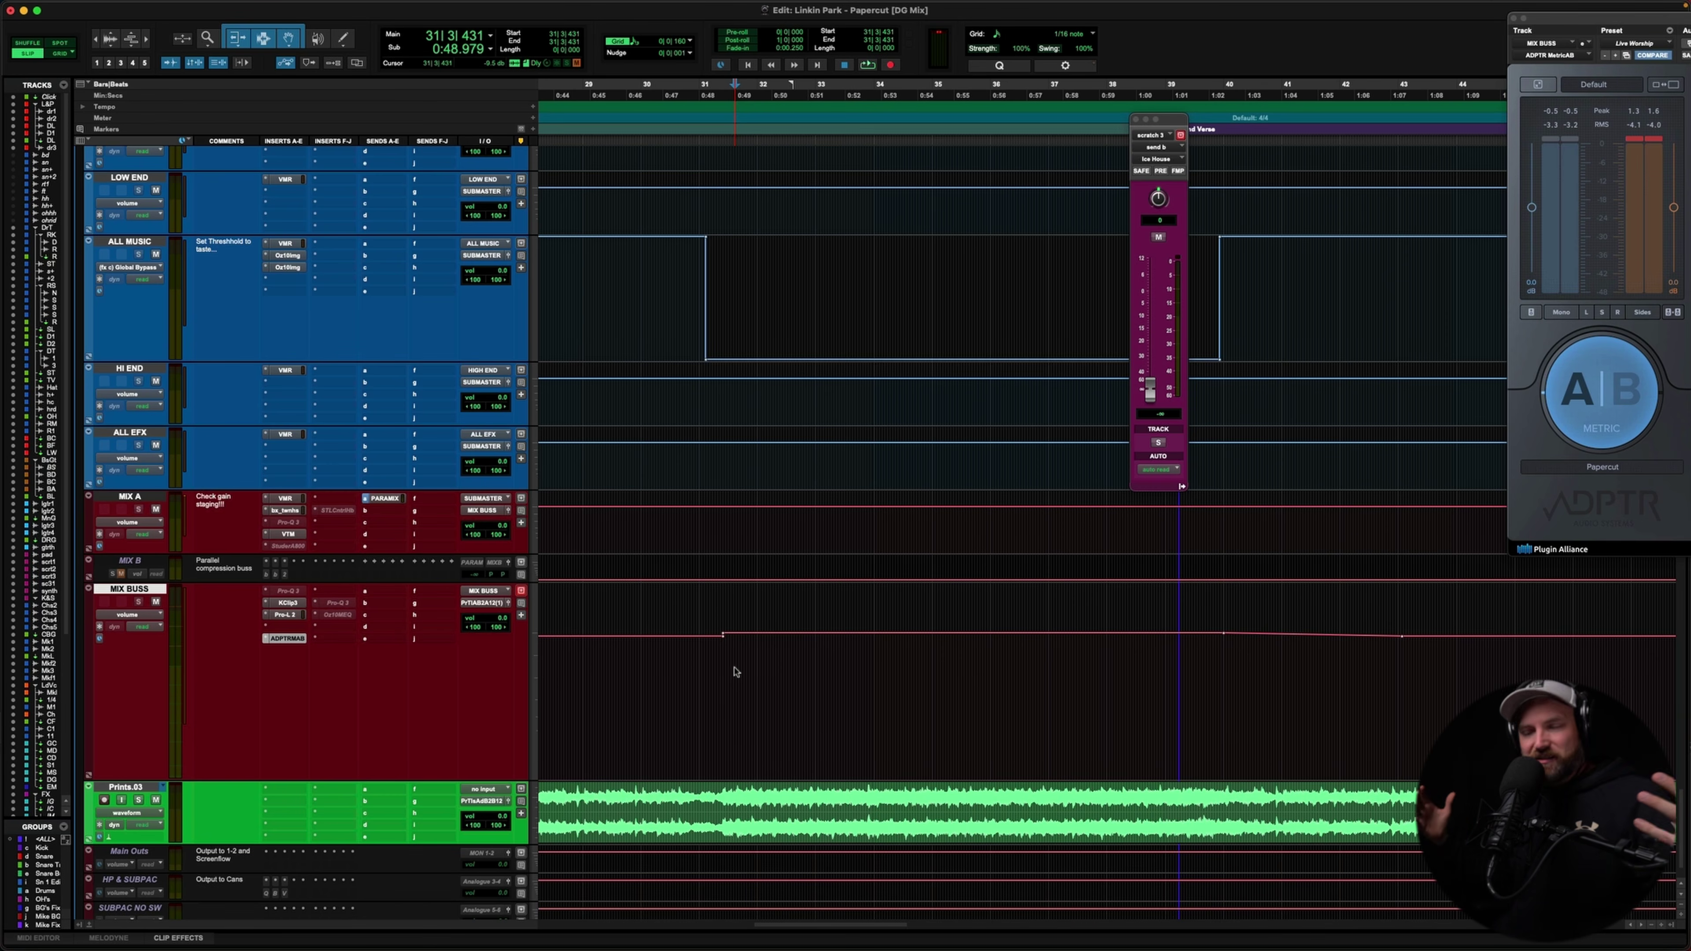
pyautogui.scroll(3, 732, 666)
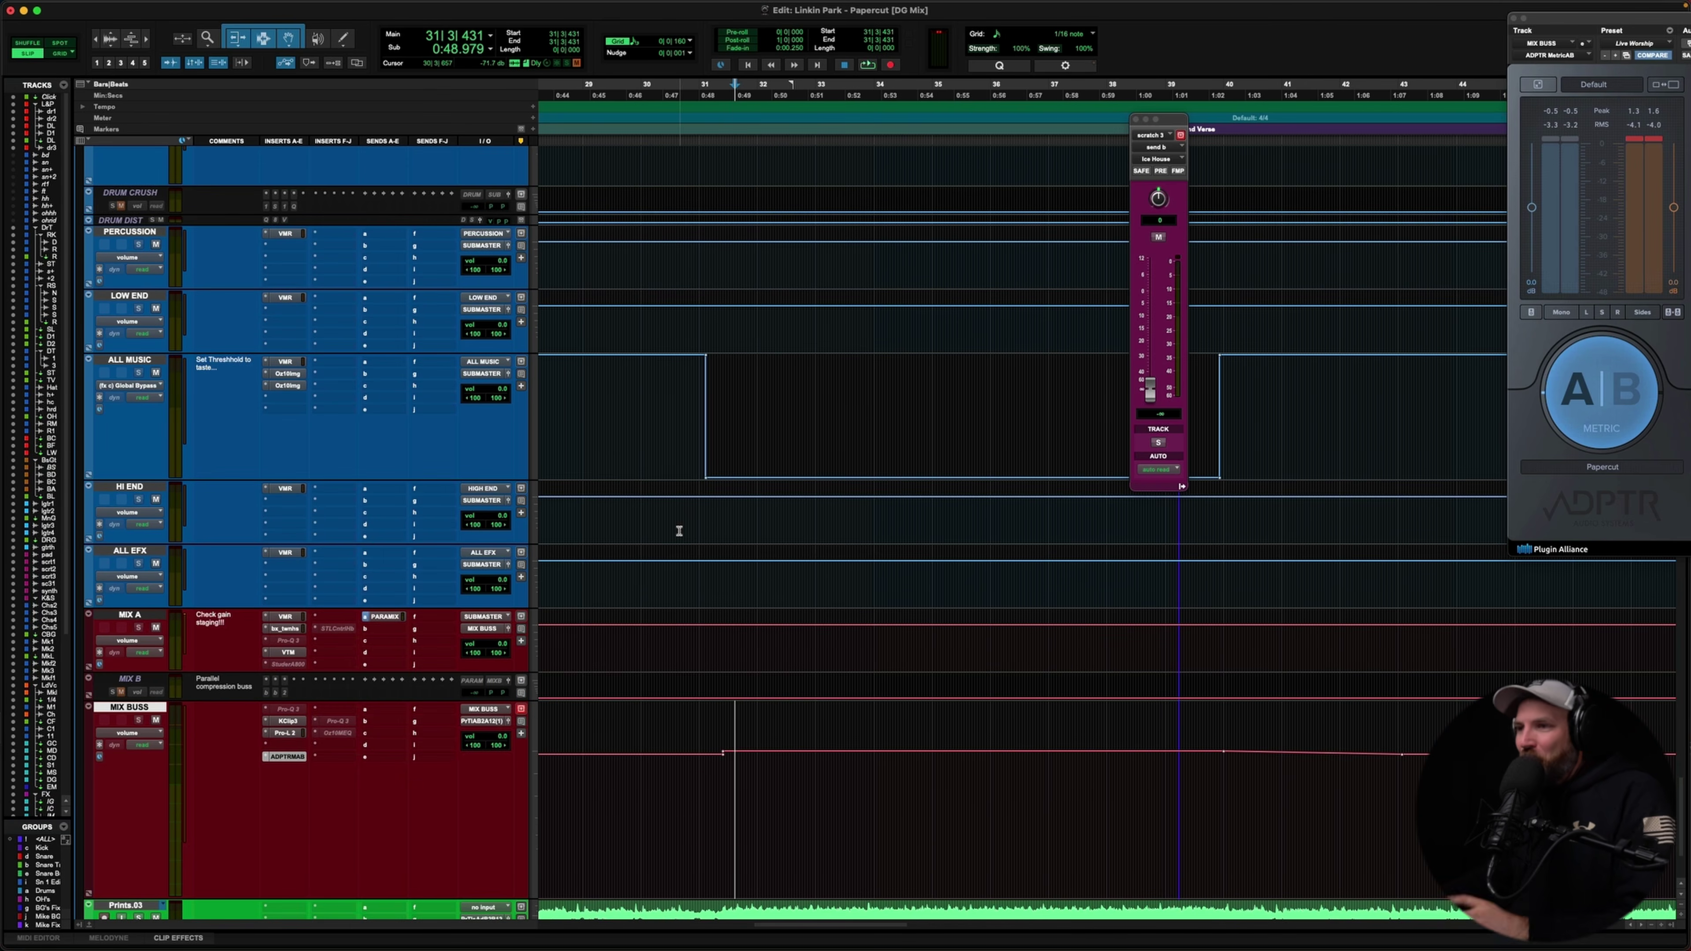
pyautogui.click(129, 359)
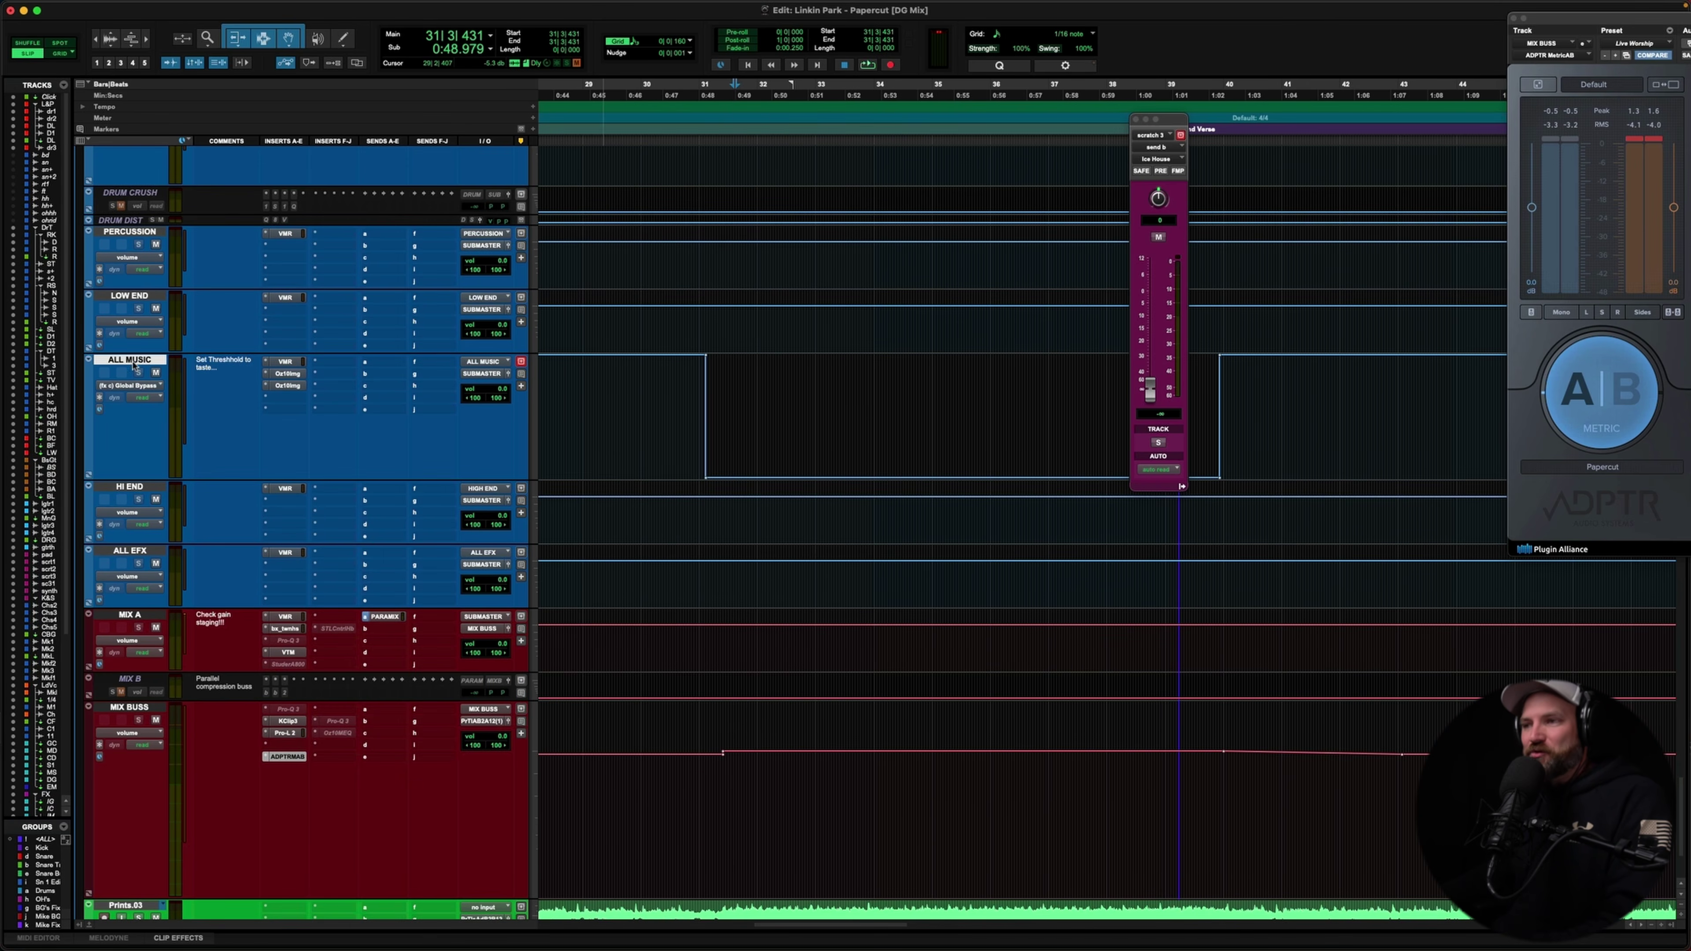
pyautogui.click(286, 386)
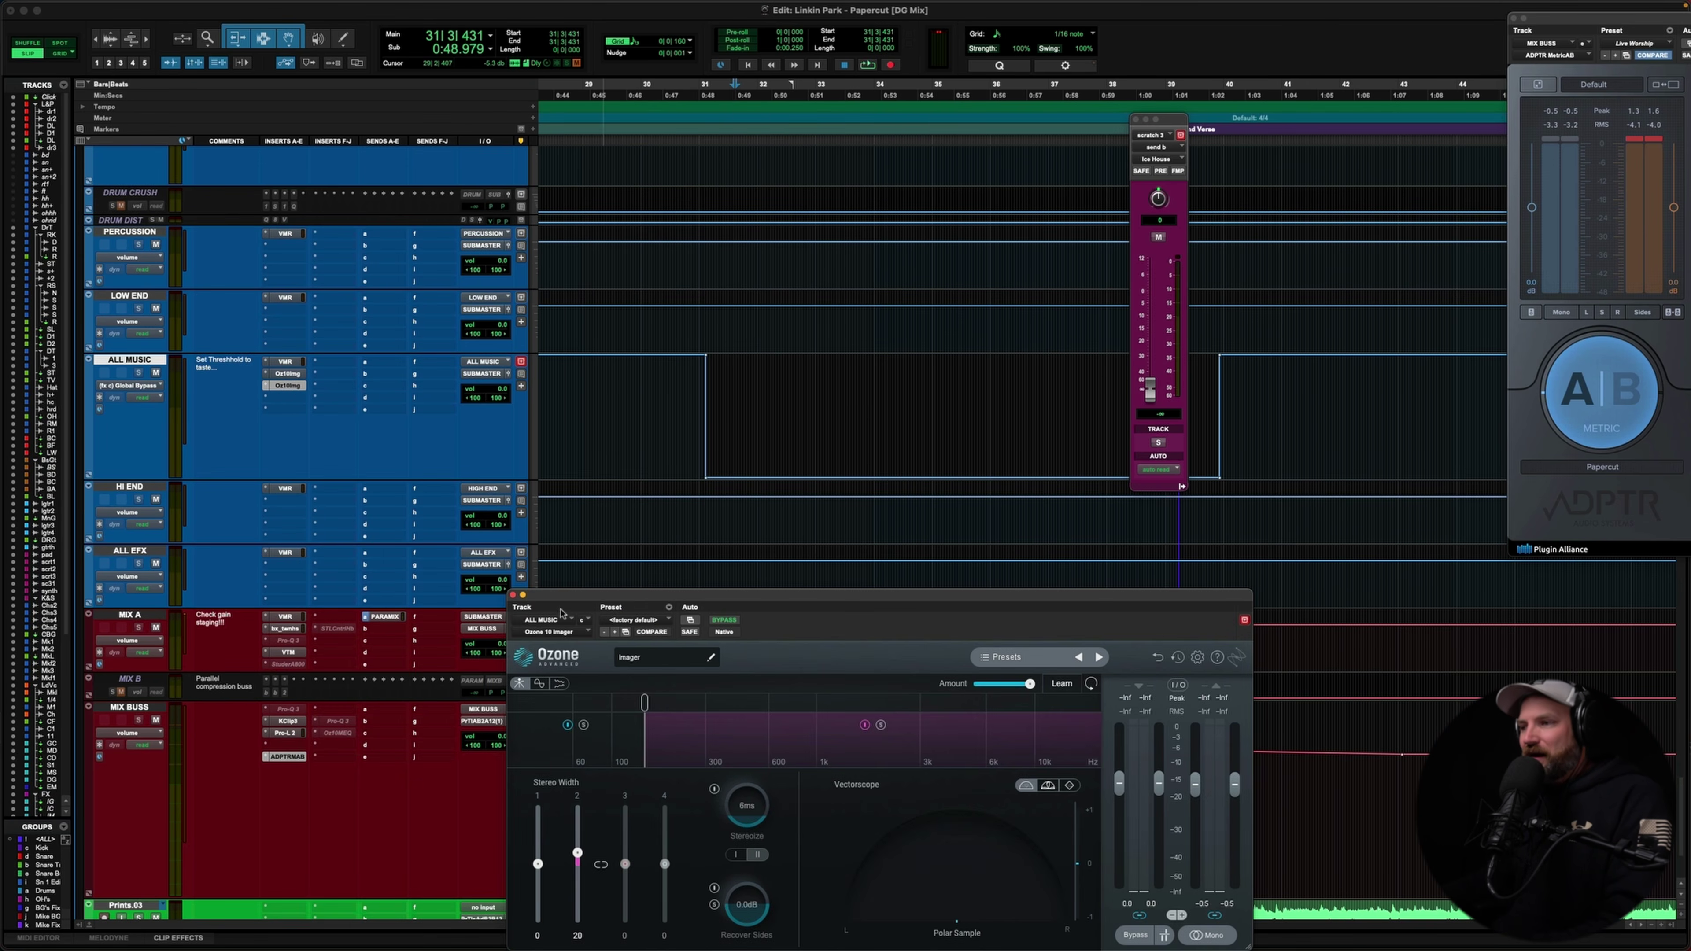
pyautogui.moveTo(567, 599); pyautogui.dragTo(546, 231)
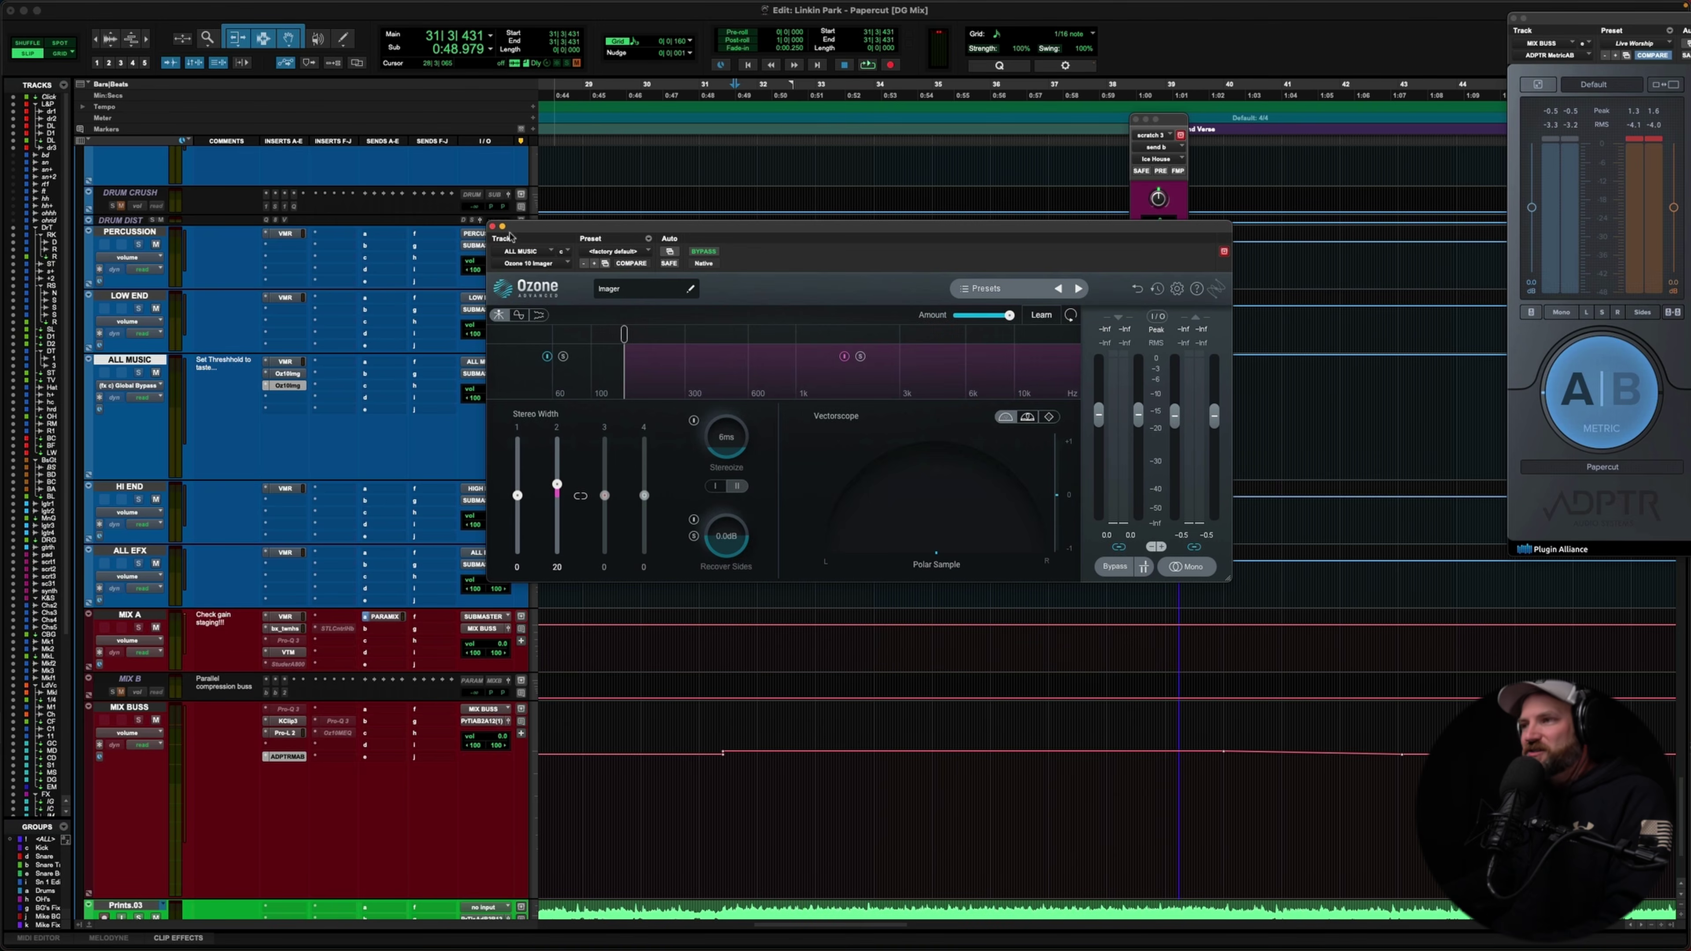
pyautogui.click(492, 227)
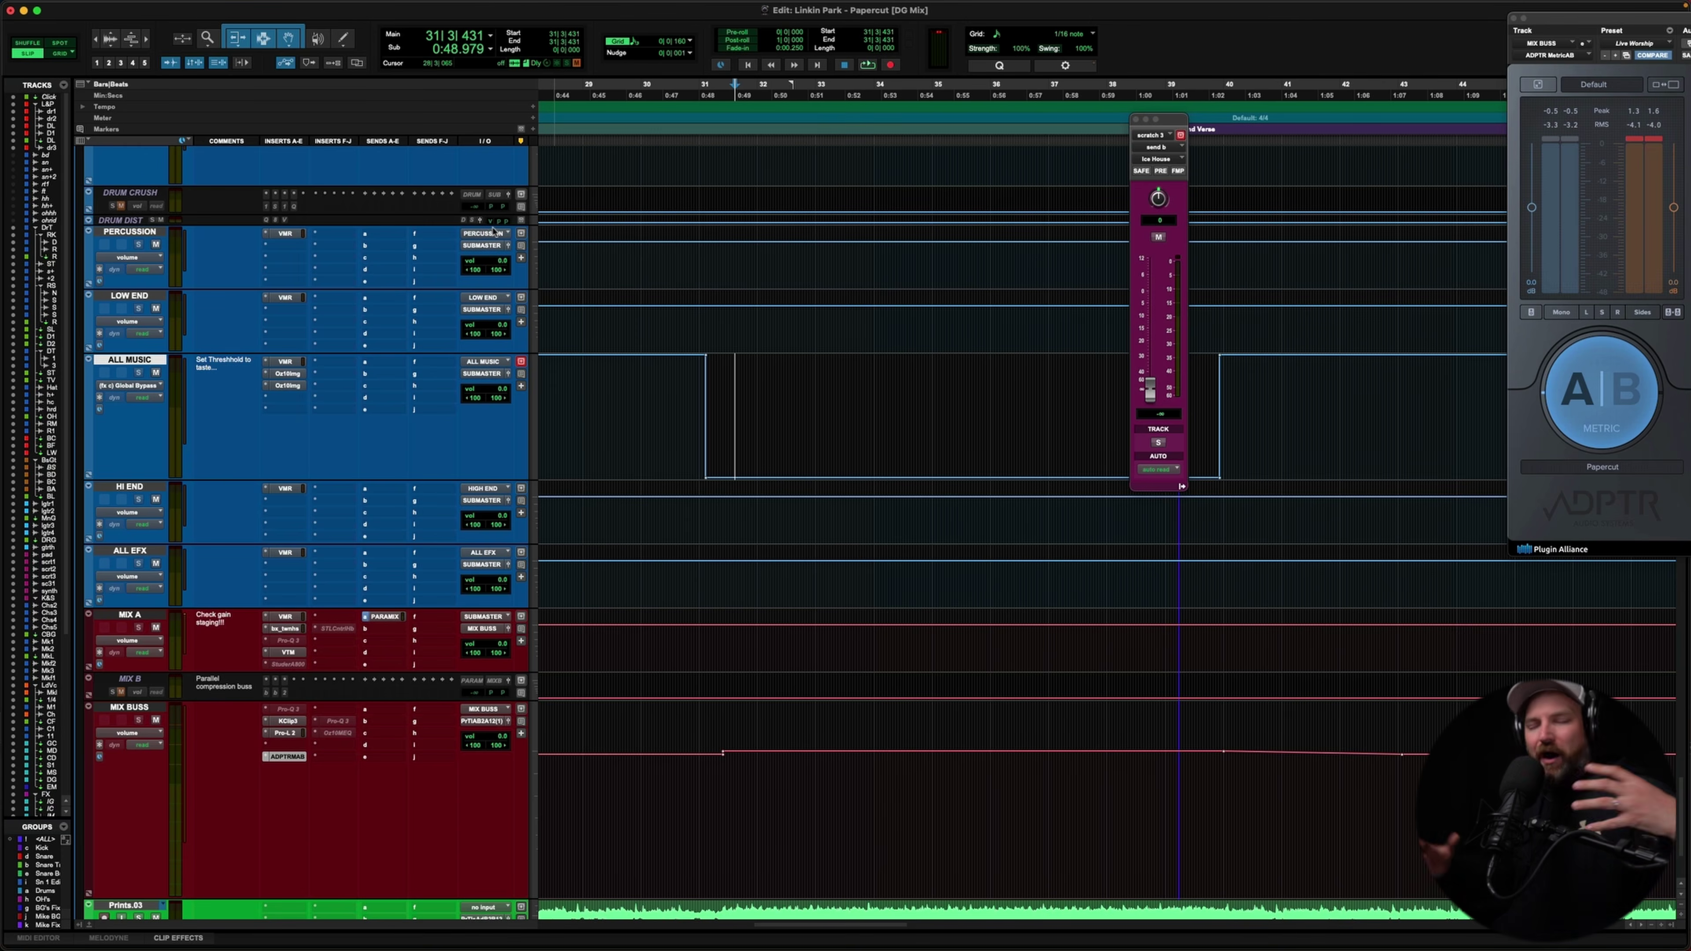